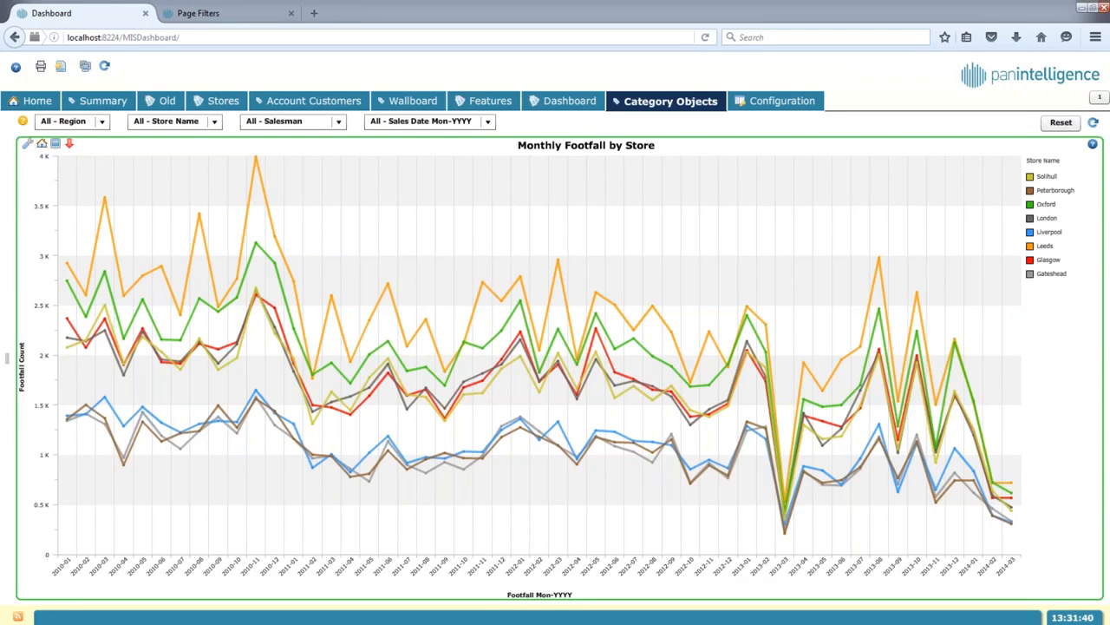
Step: Filter the Monthly Footfall by Store chart to the Glasgow store and the first listed salesman, and reset all filters
{"action": "left_click", "coordinate": [101, 123]}
{"action": "left_click", "coordinate": [213, 122]}
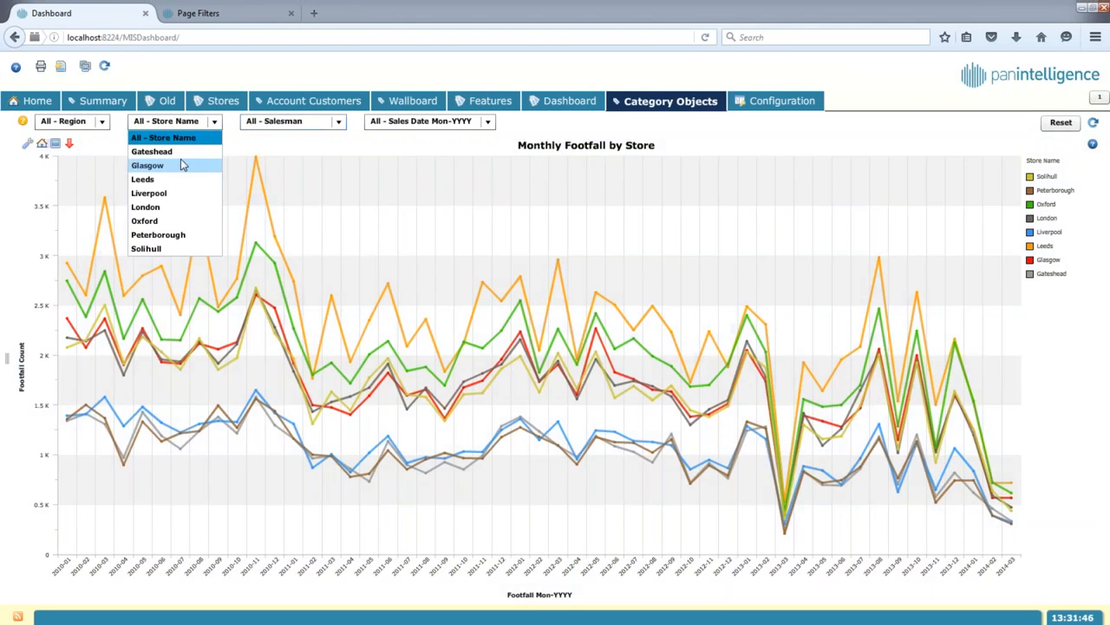
{"action": "left_click", "coordinate": [161, 167]}
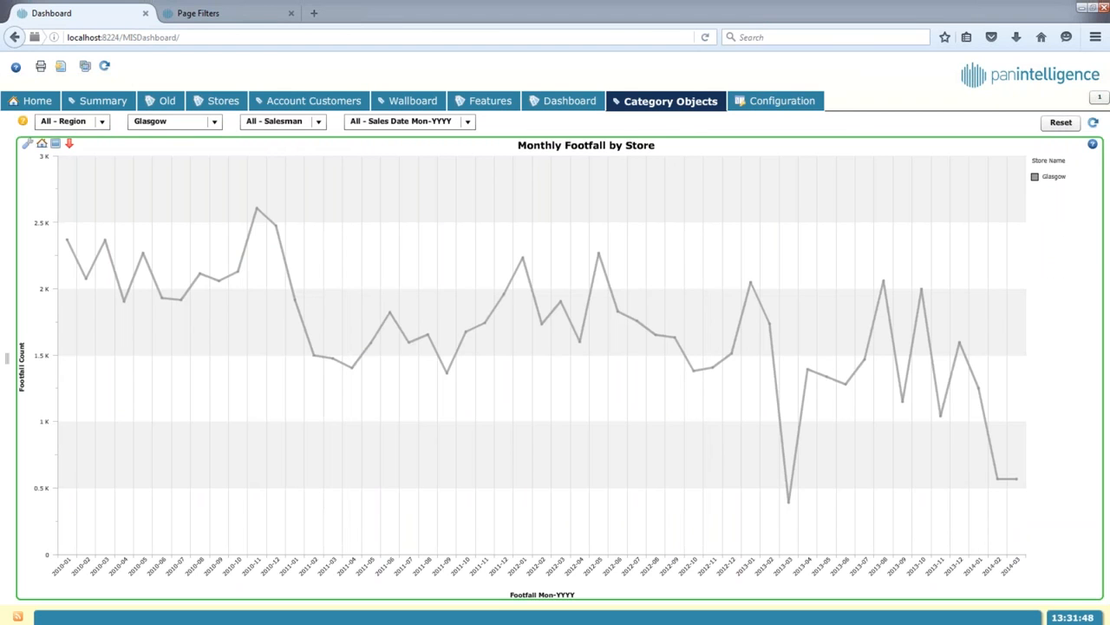
{"action": "left_click", "coordinate": [278, 123]}
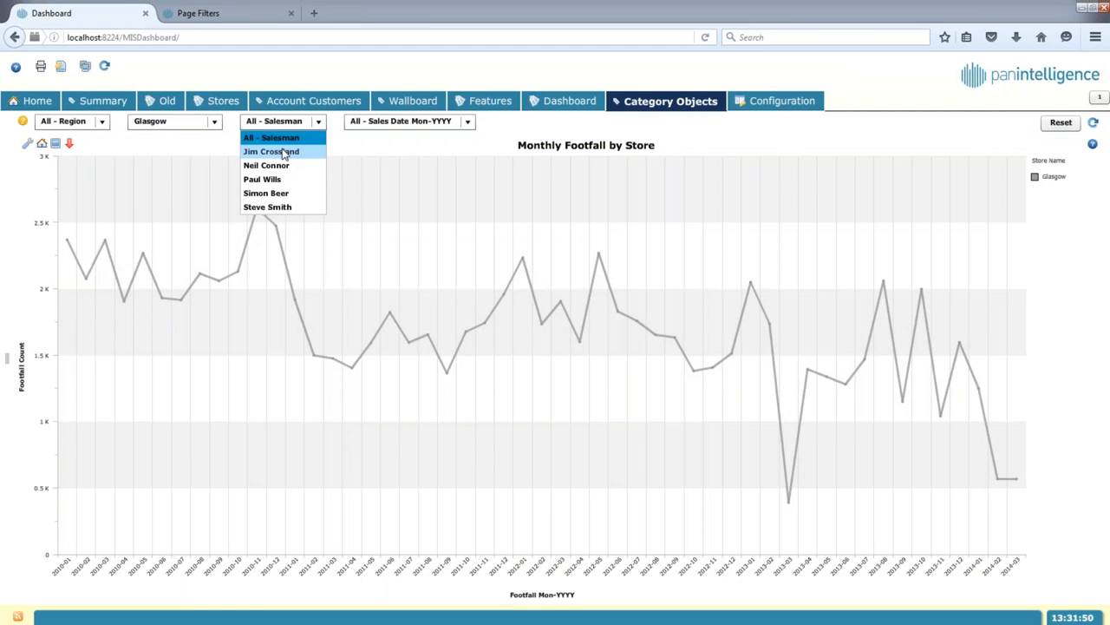
{"action": "left_click", "coordinate": [283, 152]}
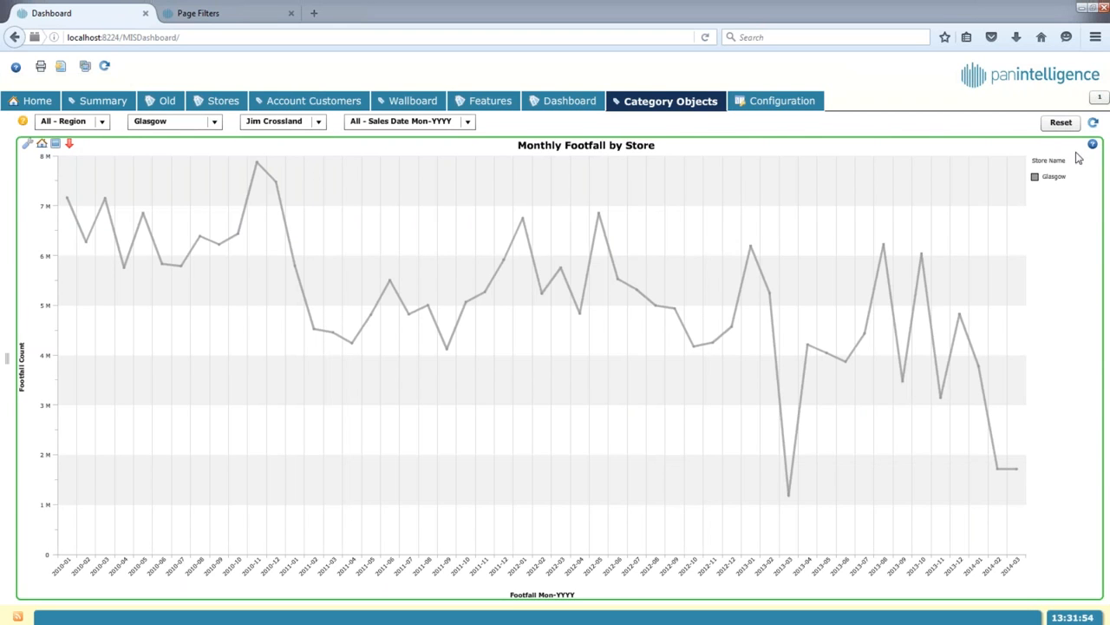
{"action": "left_click", "coordinate": [1060, 122]}
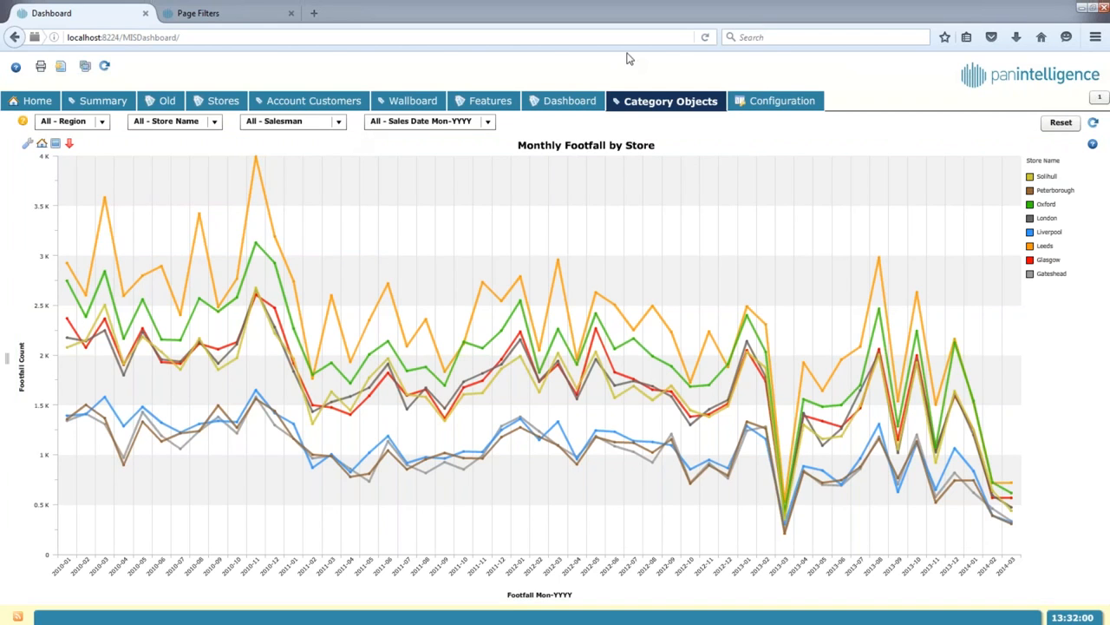
Step: Open the configuration details of the Category Objects category to examine its filter objects and cascade options
{"action": "left_click", "coordinate": [771, 102]}
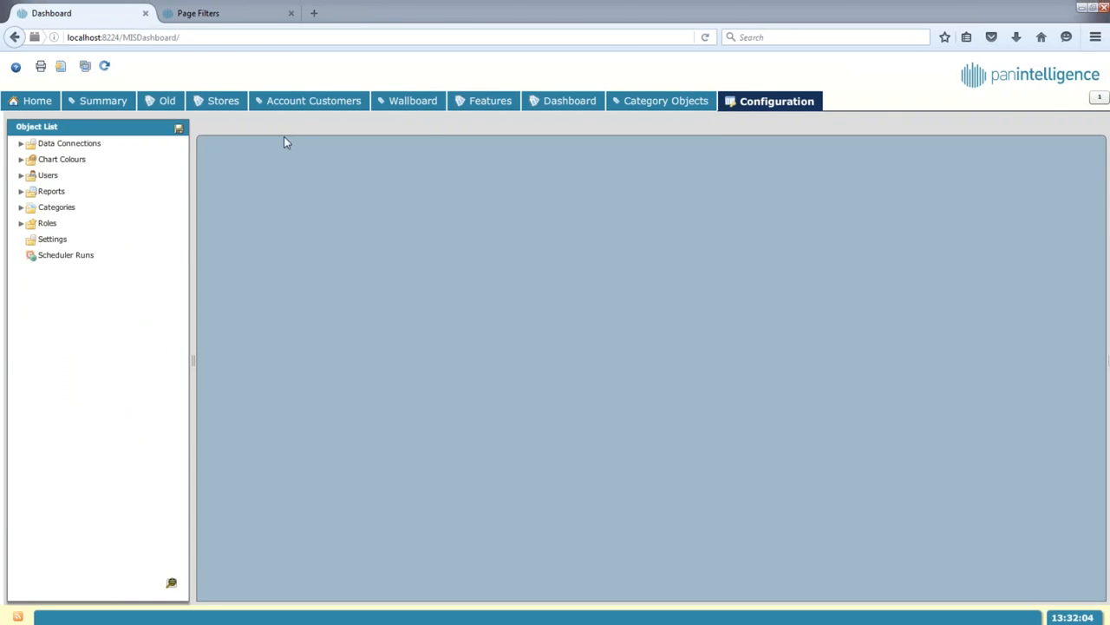
{"action": "left_click", "coordinate": [58, 206]}
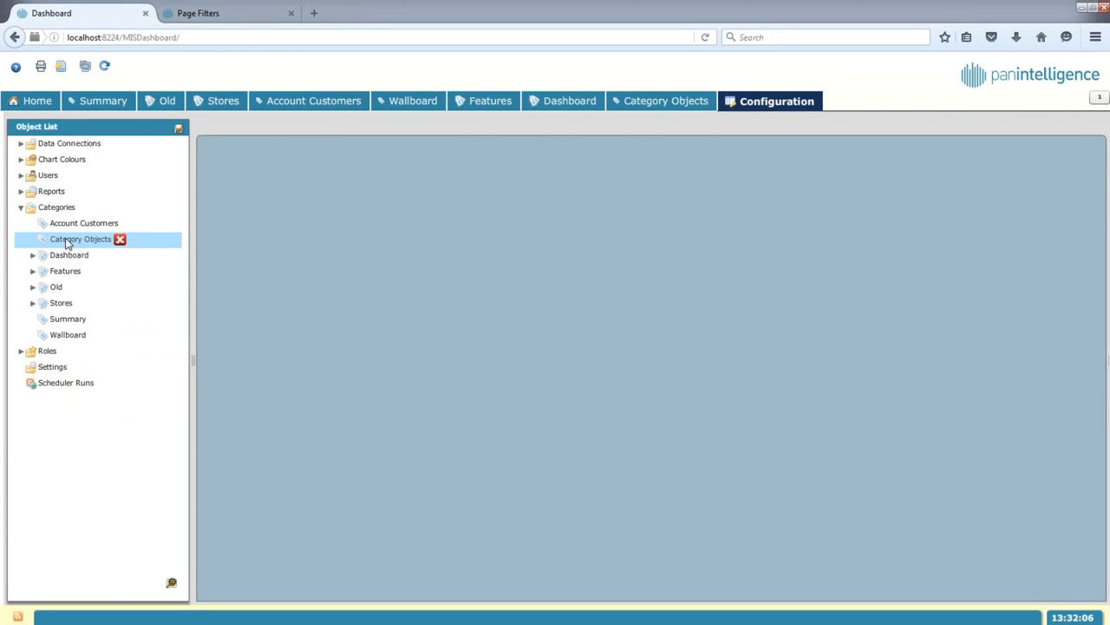
{"action": "left_click", "coordinate": [67, 244]}
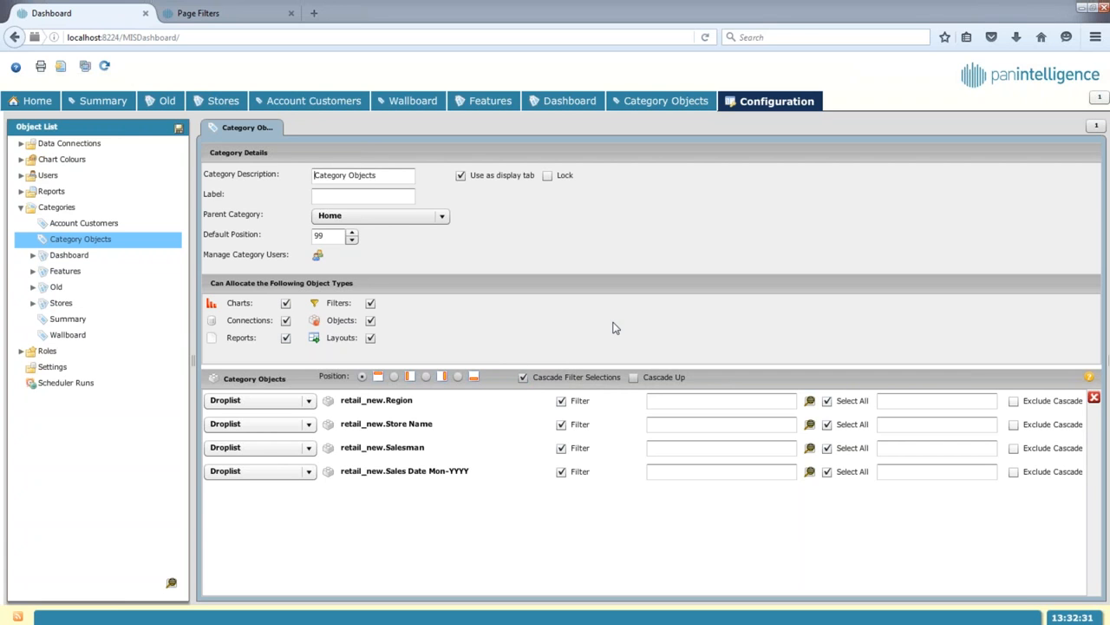
Step: On the Category Objects dashboard page, filter the region to North and examine which stores the Store Name filter offers
{"action": "left_click", "coordinate": [666, 102]}
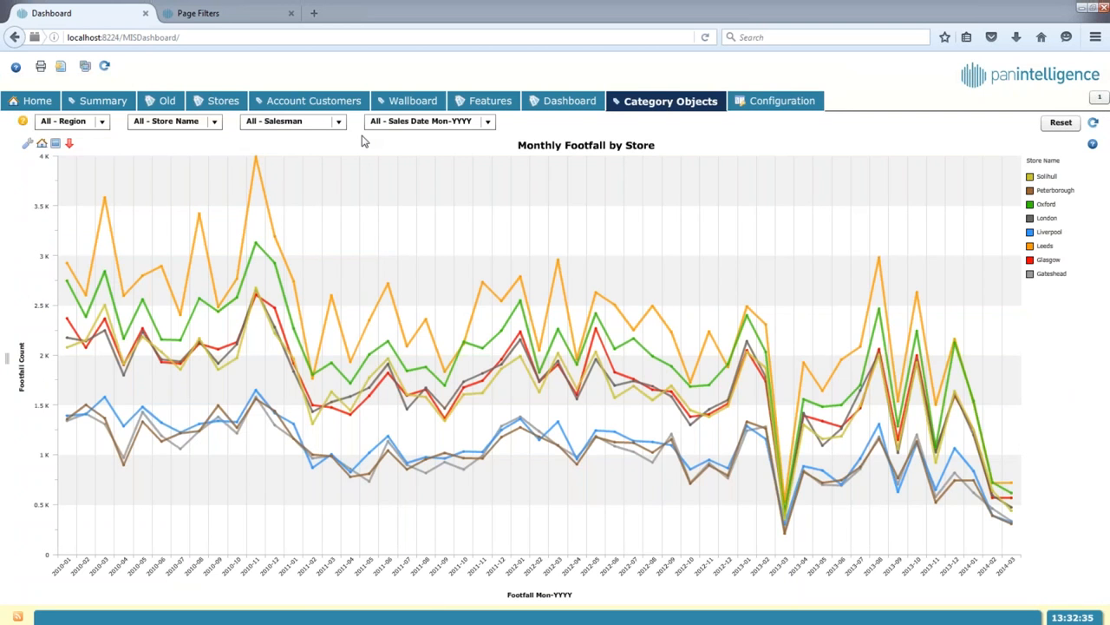
{"action": "left_click", "coordinate": [104, 123]}
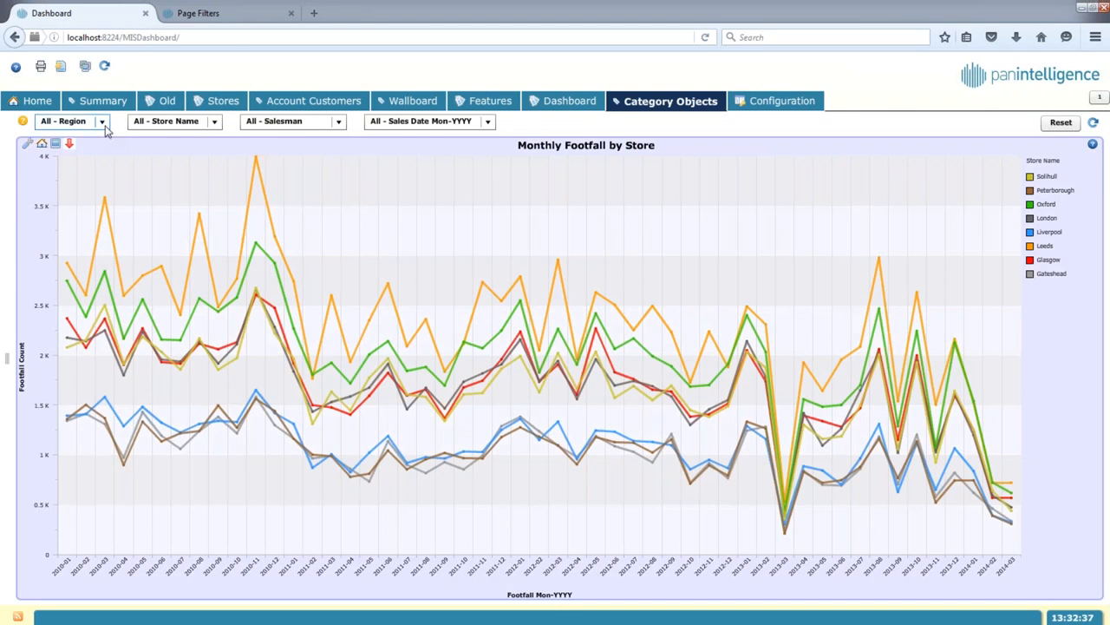
{"action": "left_click", "coordinate": [83, 165]}
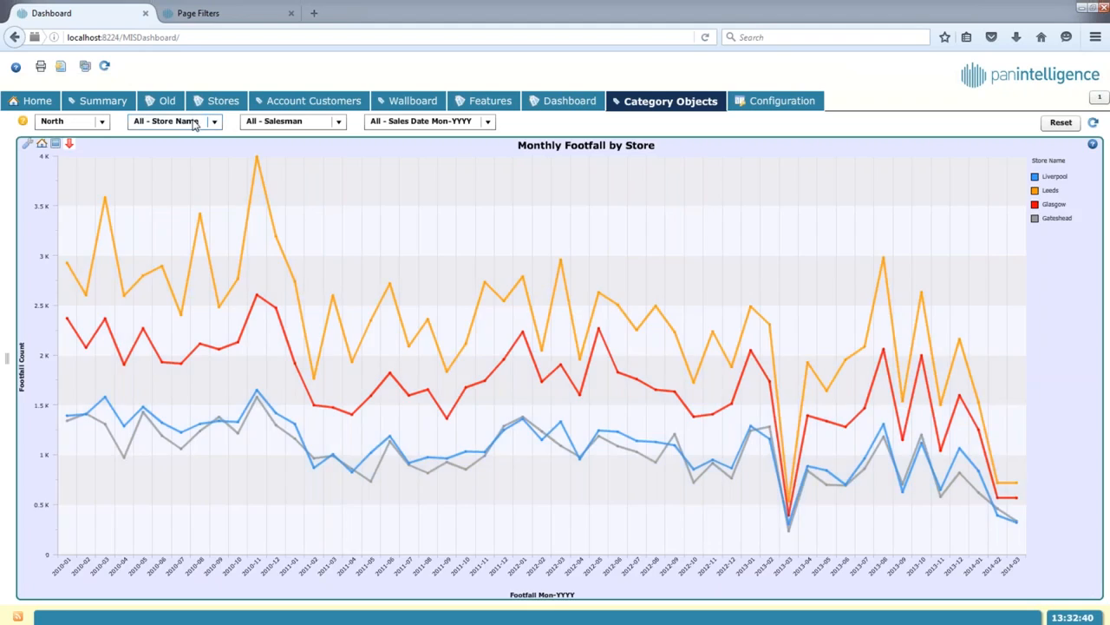
{"action": "left_click", "coordinate": [213, 122]}
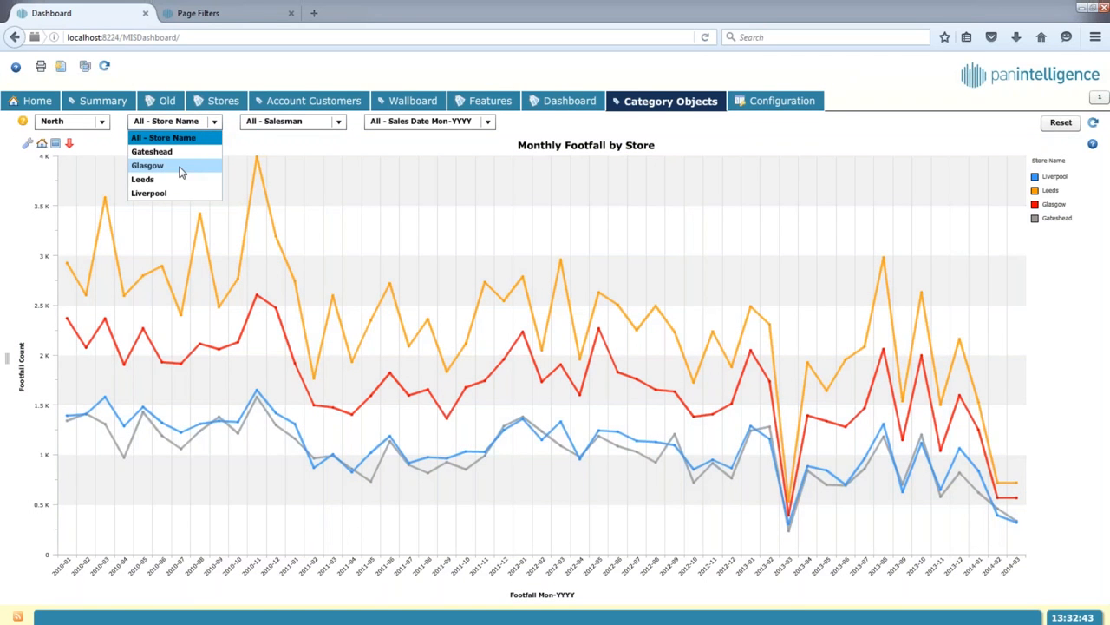
Step: Set the region filter back to all regions and review the stores offered by the Store Name filter
{"action": "left_click", "coordinate": [87, 123]}
{"action": "left_click", "coordinate": [87, 139]}
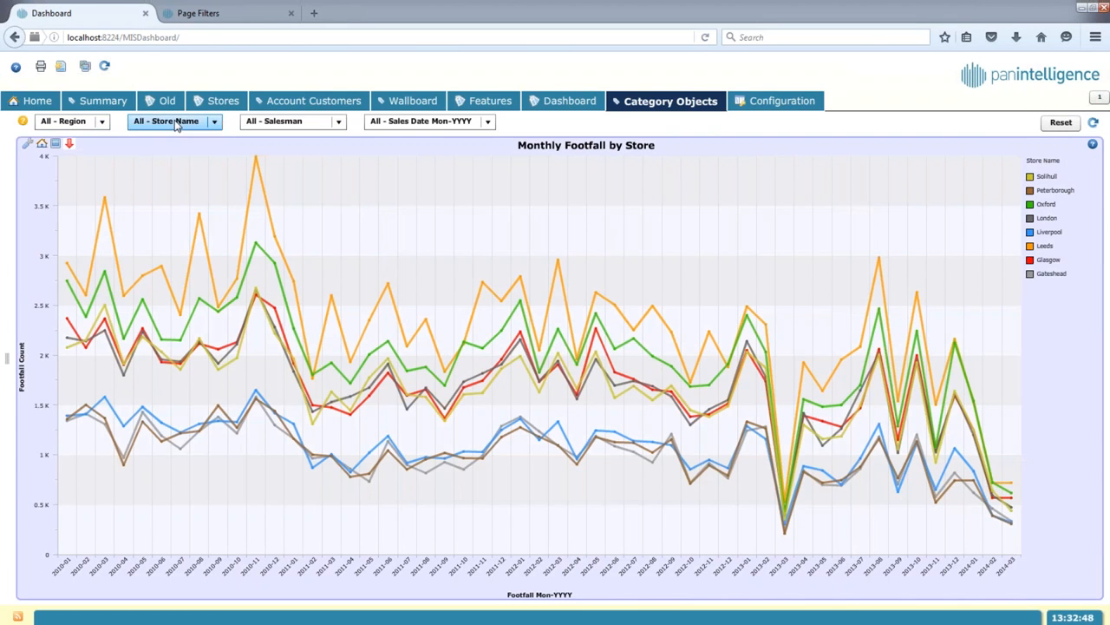
{"action": "left_click", "coordinate": [176, 123]}
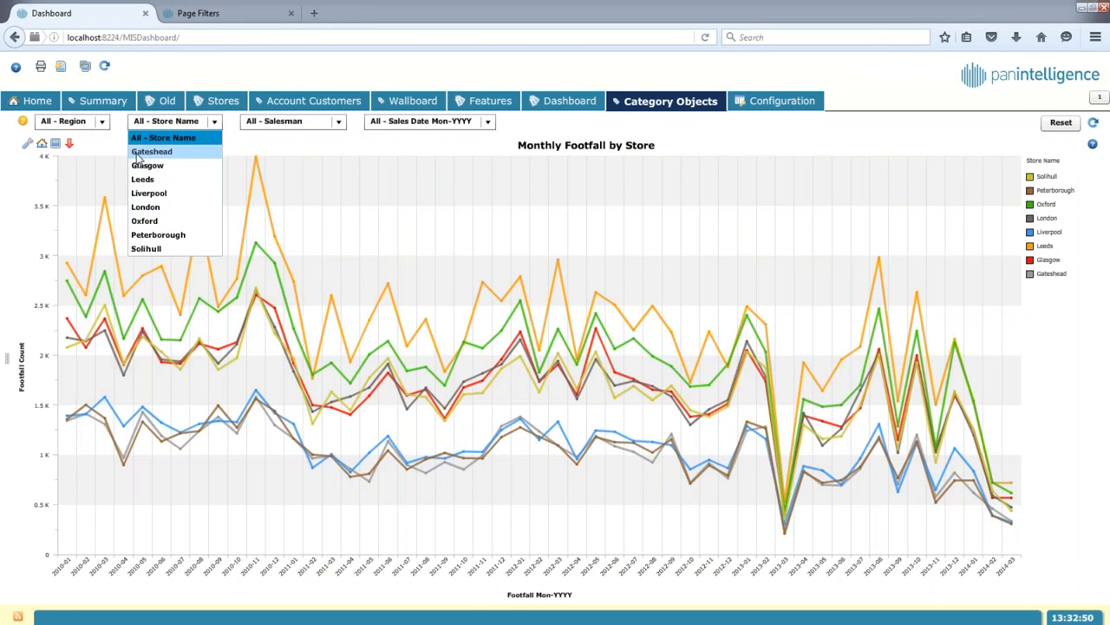
Step: Filter the footfall chart to the Midlands region and the Peterborough store, and reset all filters
{"action": "left_click", "coordinate": [87, 122]}
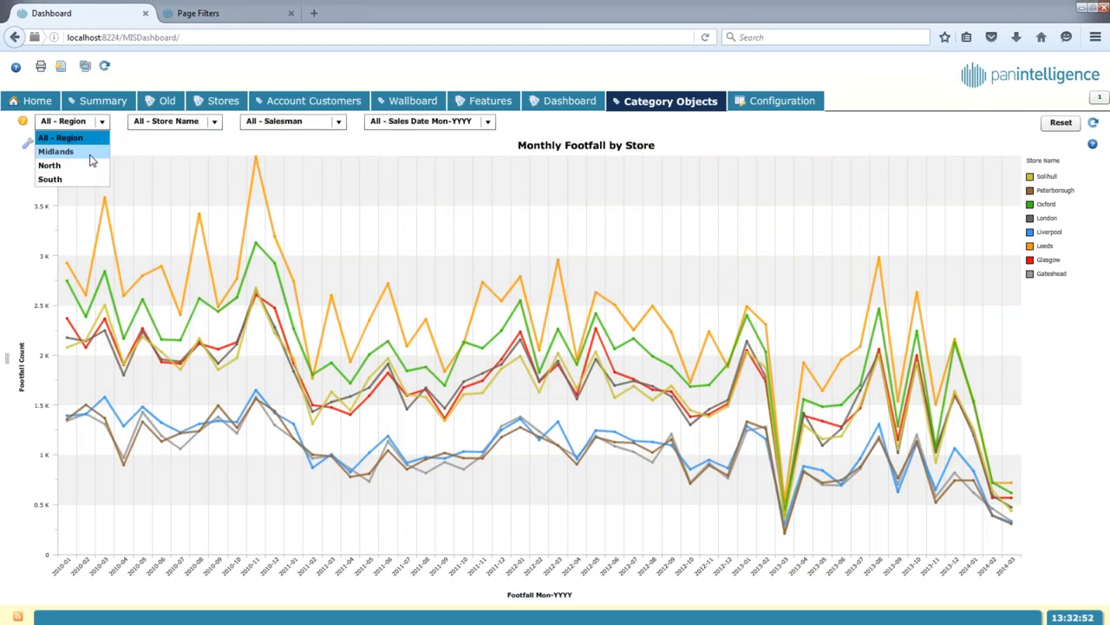
{"action": "left_click", "coordinate": [92, 154]}
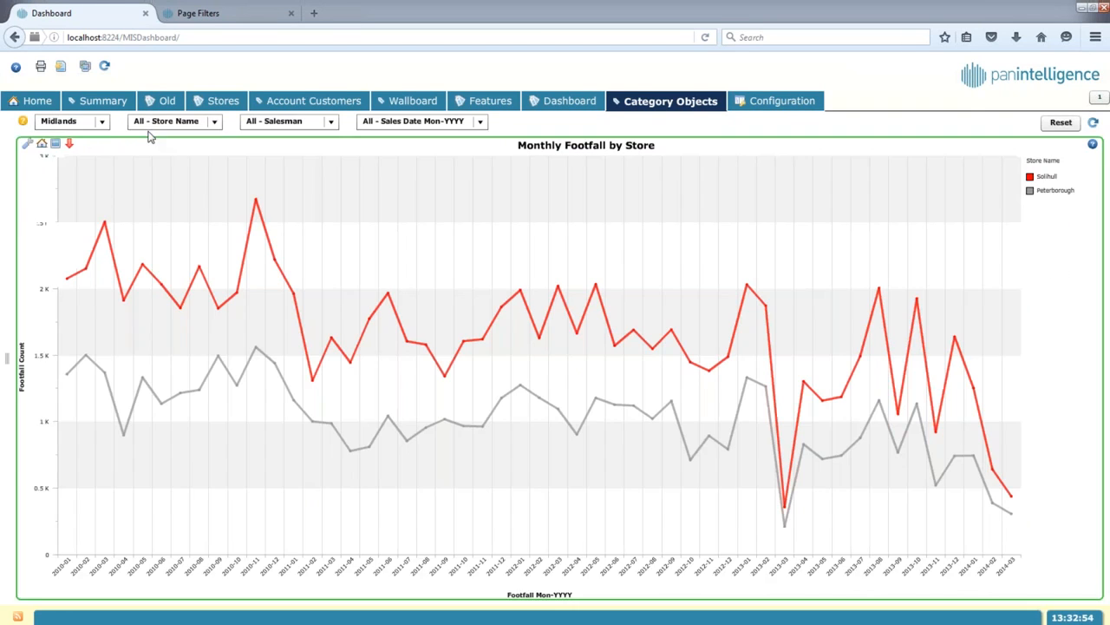
{"action": "left_click", "coordinate": [165, 122]}
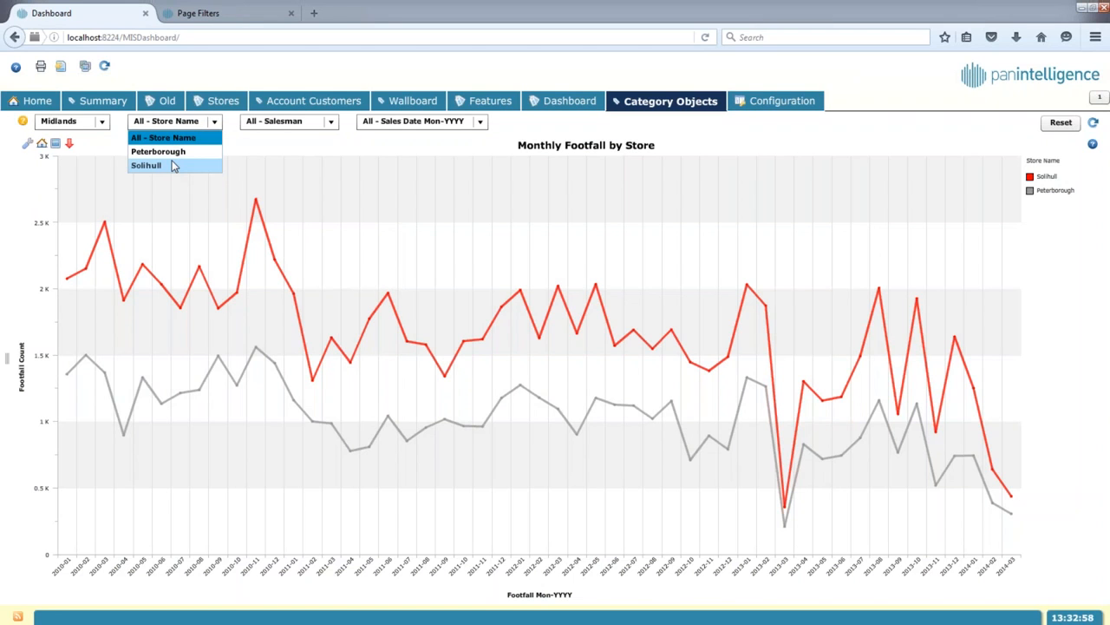
{"action": "left_click", "coordinate": [168, 153]}
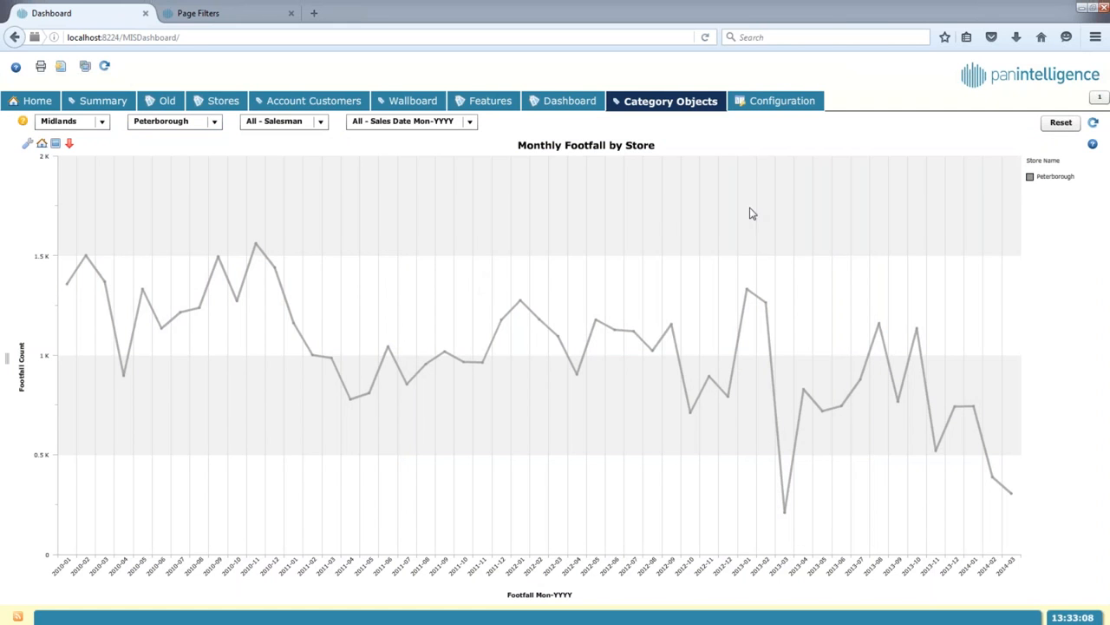
{"action": "left_click", "coordinate": [1049, 123]}
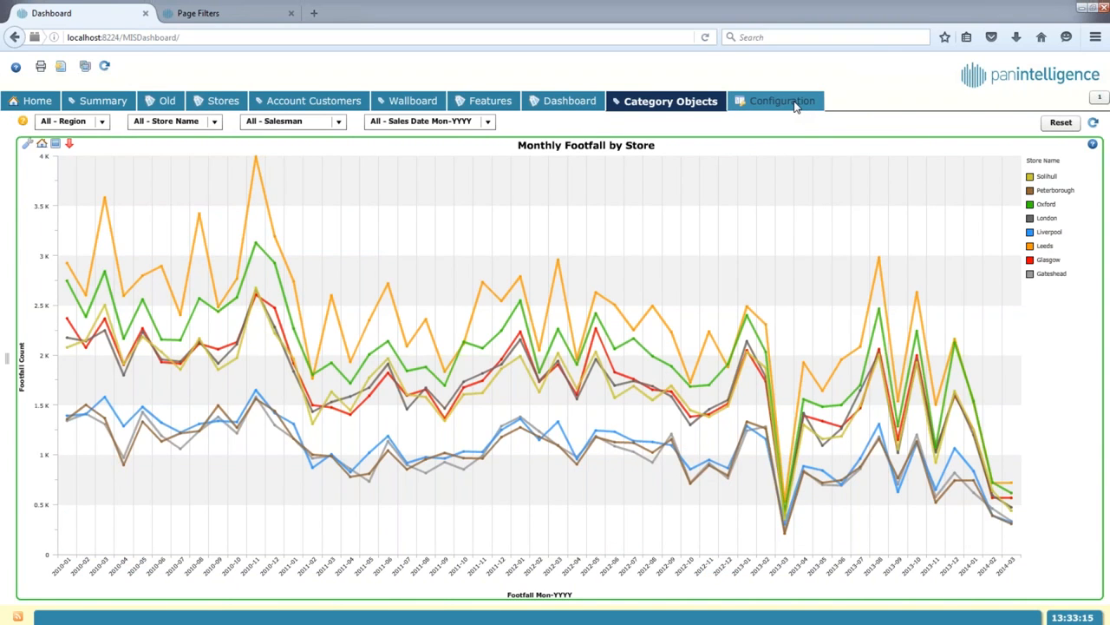
Step: Turn off Cascade Filter Selections for the Category Objects category, save the change and reload the dashboard
{"action": "left_click", "coordinate": [780, 101]}
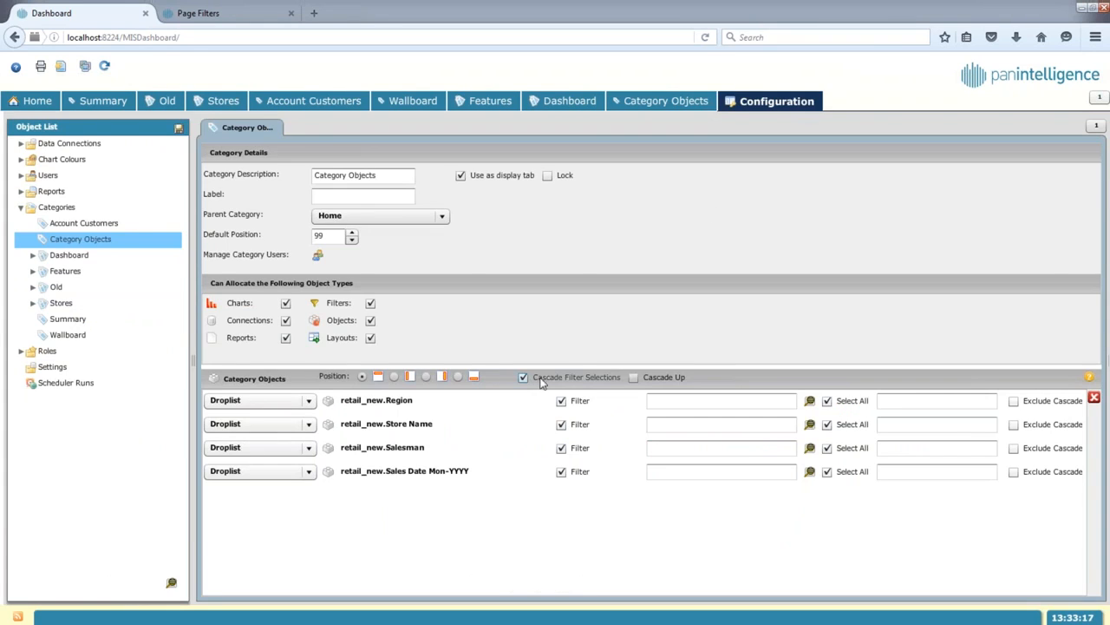
{"action": "left_click", "coordinate": [523, 379]}
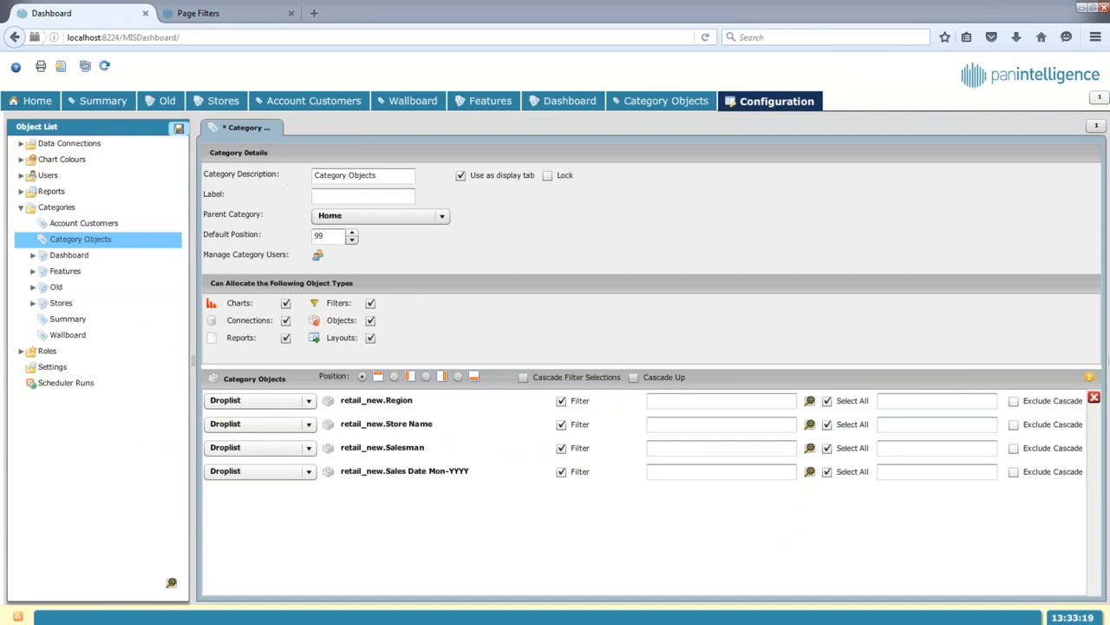
{"action": "left_click", "coordinate": [179, 129]}
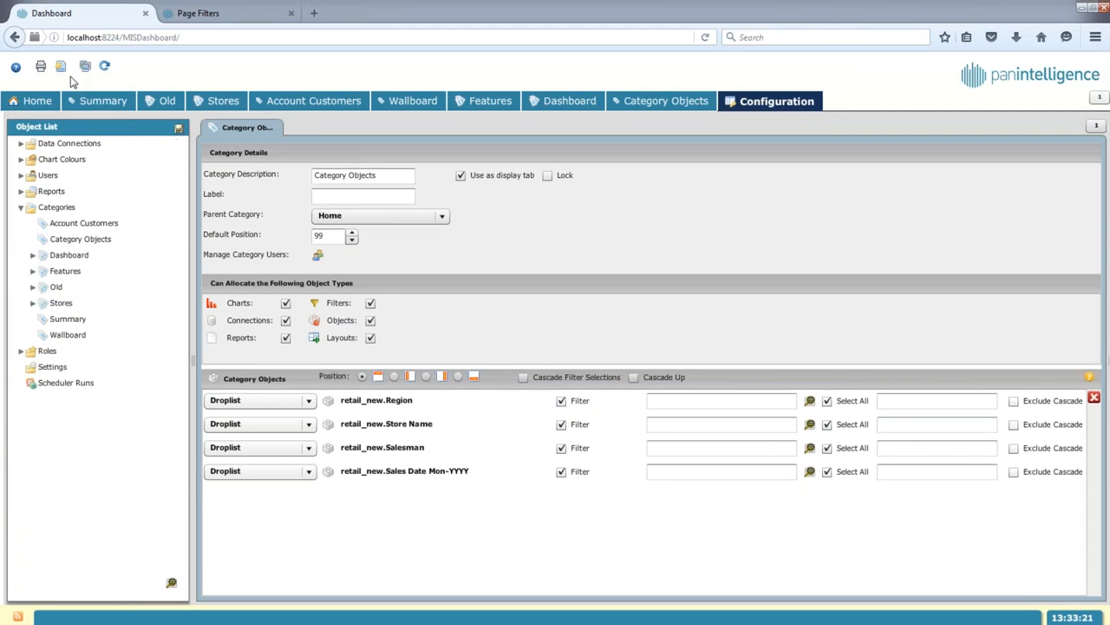
{"action": "left_click", "coordinate": [62, 69]}
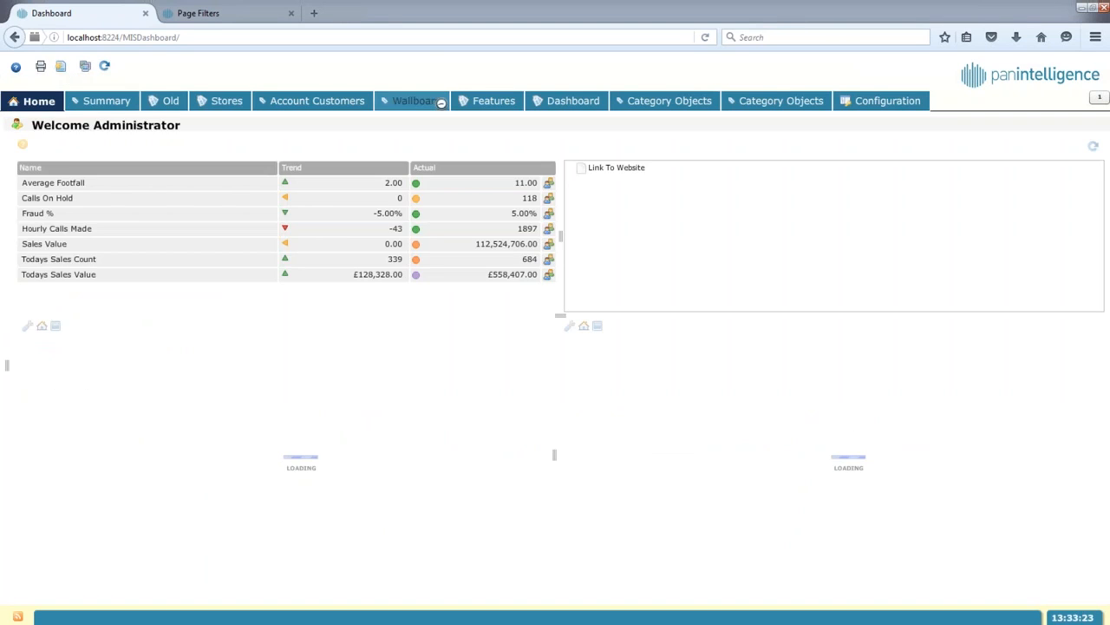
Step: On the second Category Objects page, test the non-cascading filters with the Midlands region and the Leeds store
{"action": "left_click", "coordinate": [790, 101]}
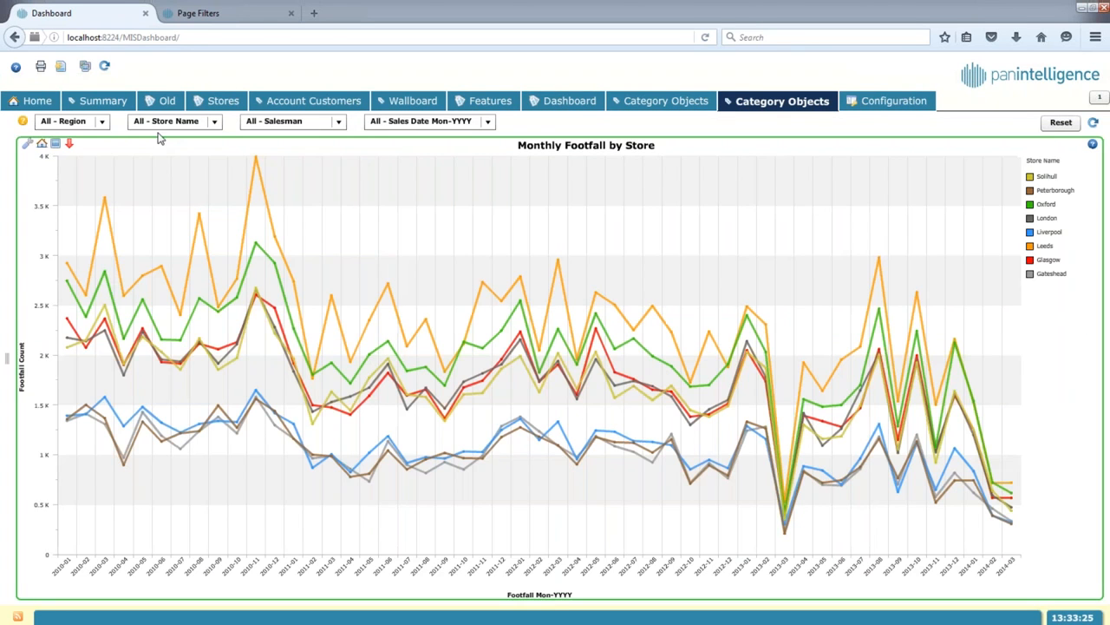
{"action": "left_click", "coordinate": [102, 122]}
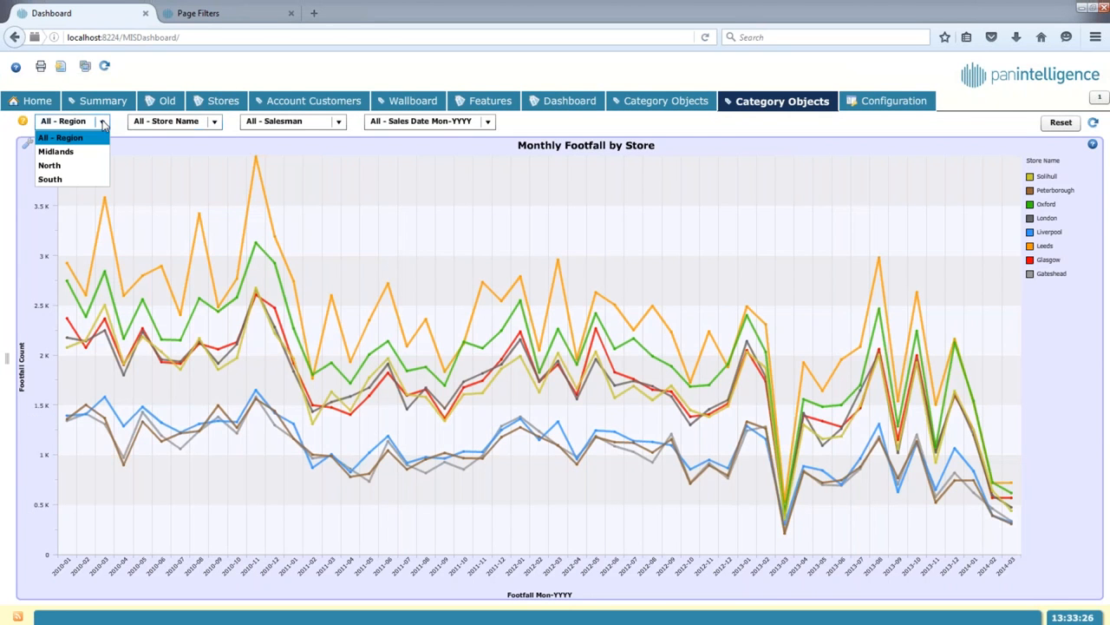
{"action": "left_click", "coordinate": [154, 128]}
{"action": "left_click", "coordinate": [94, 124]}
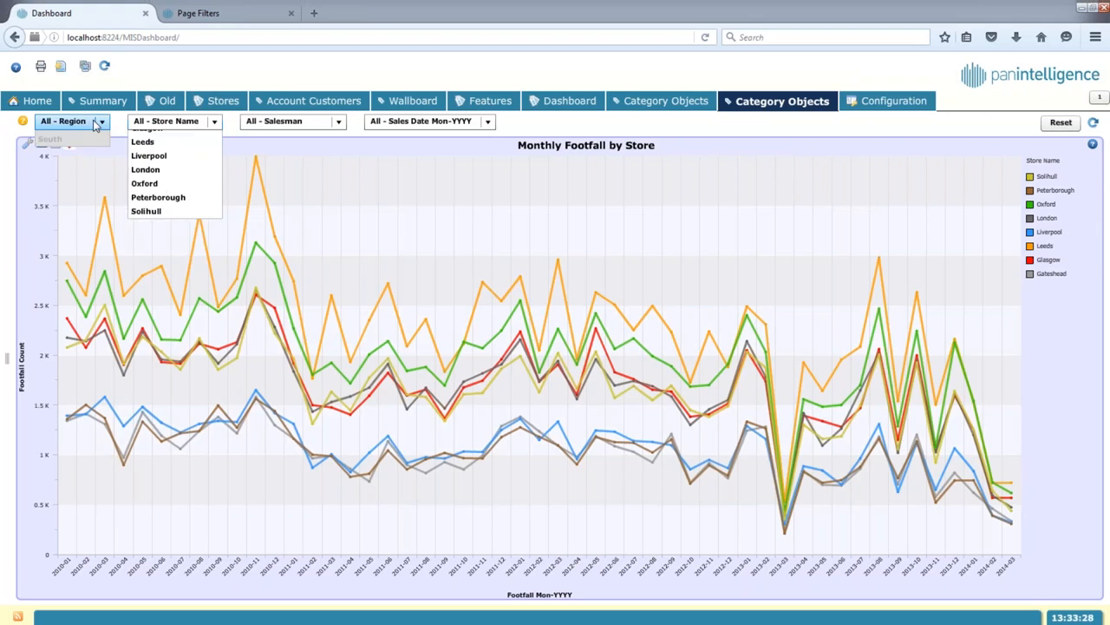
{"action": "left_click", "coordinate": [76, 152]}
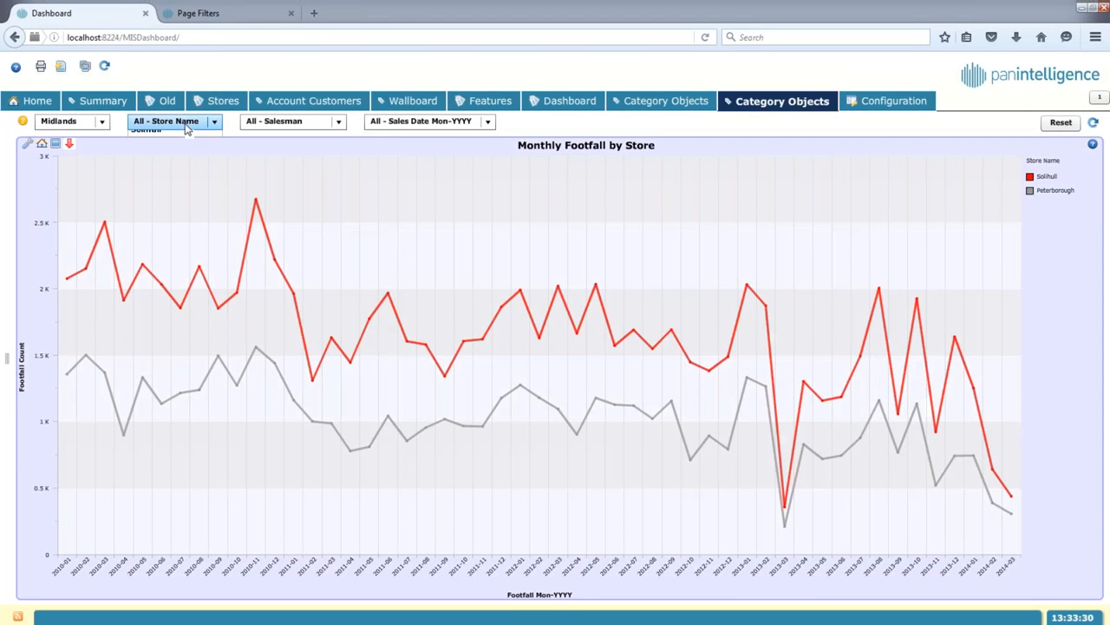
{"action": "left_click", "coordinate": [186, 124]}
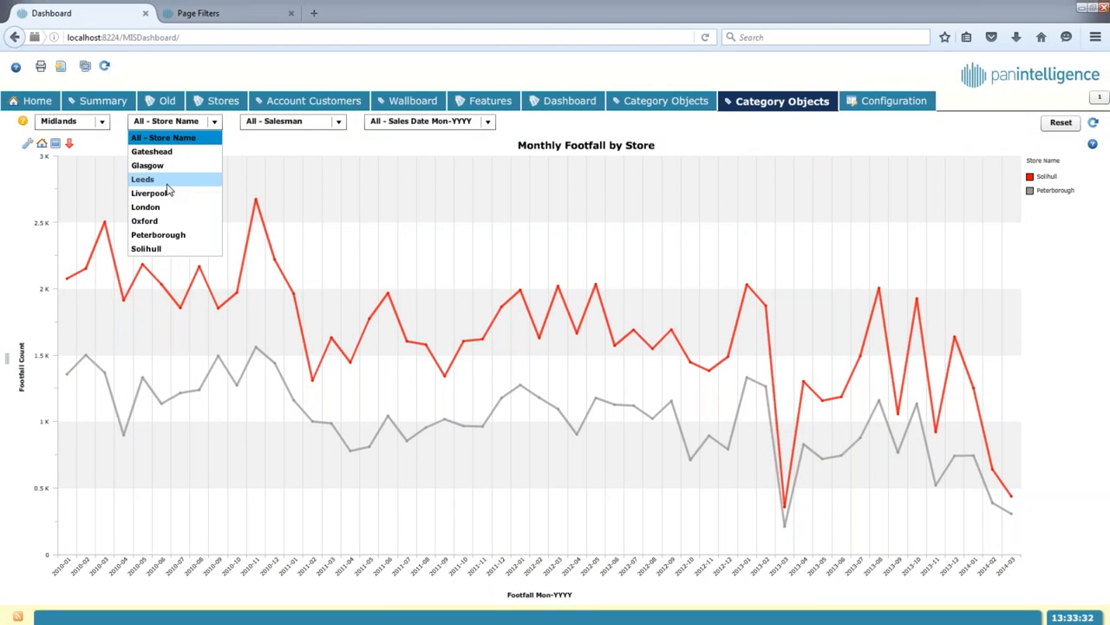
{"action": "left_click", "coordinate": [168, 182]}
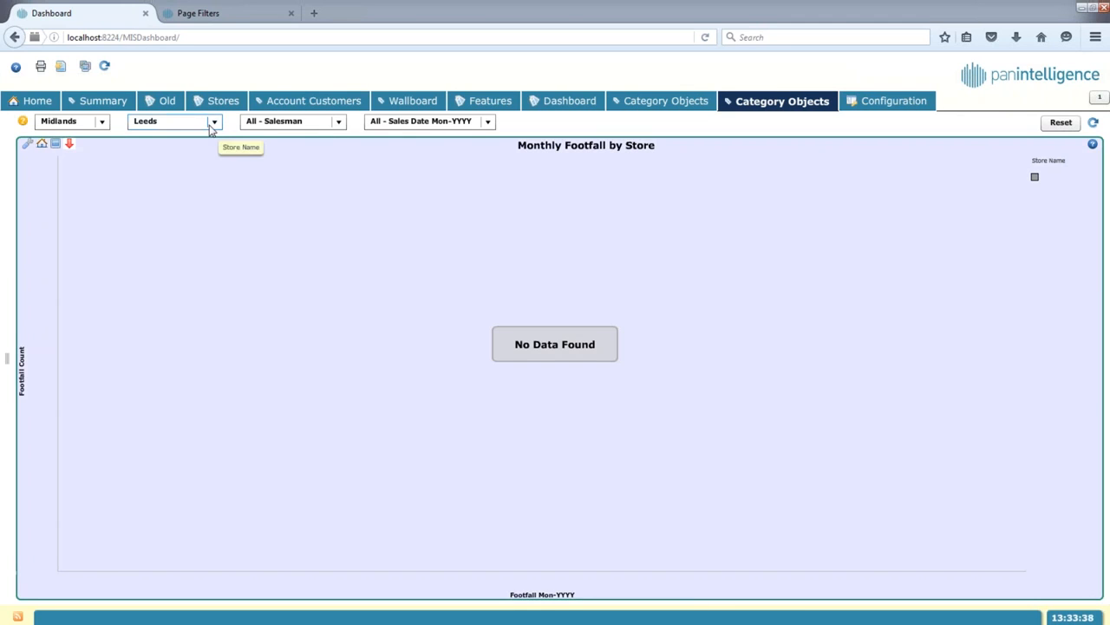
Step: Change the store filter to Peterborough for the Midlands region, and reset all filters
{"action": "left_click", "coordinate": [212, 123]}
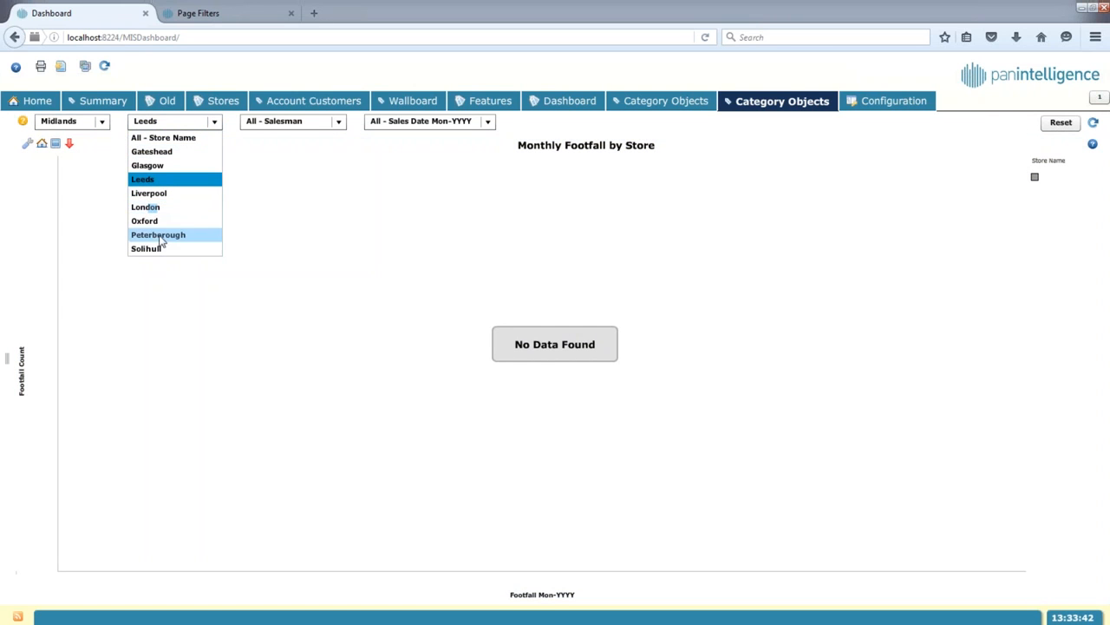
{"action": "left_click", "coordinate": [158, 236]}
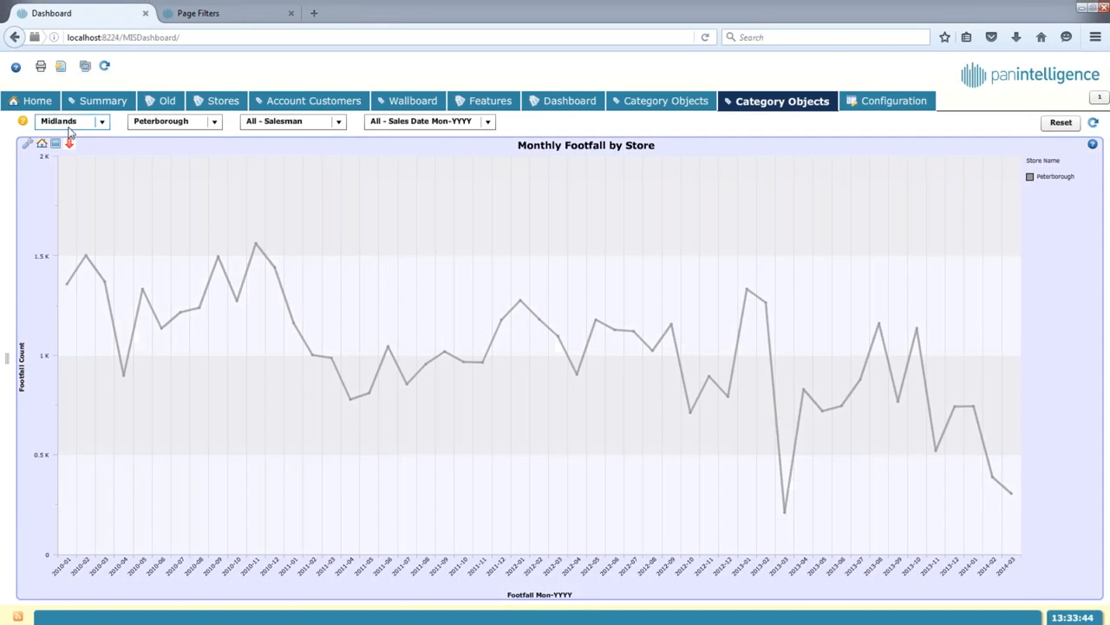
{"action": "left_click", "coordinate": [1061, 122]}
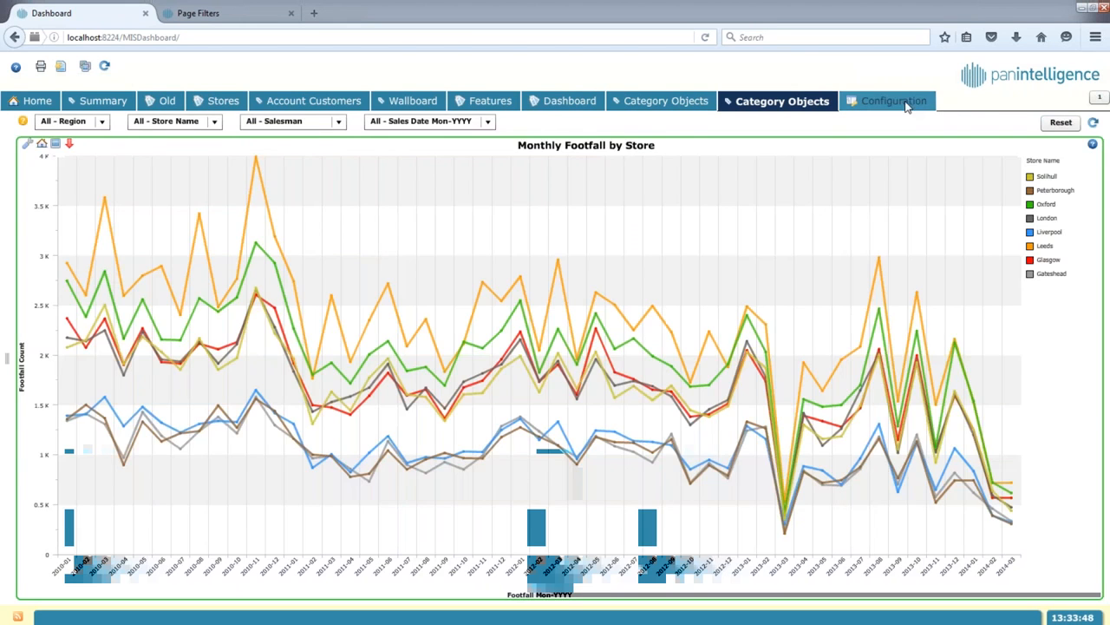
Step: Turn on Cascade Filter Selections and Cascade Up for the Category Objects category, save the change and reload the dashboard
{"action": "left_click", "coordinate": [899, 102]}
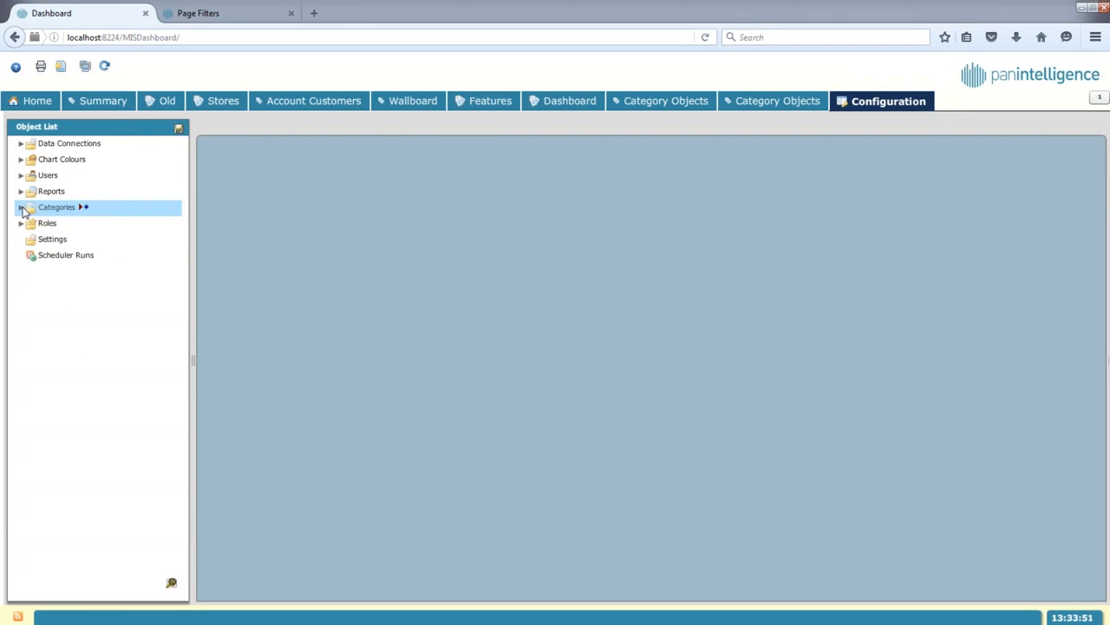
{"action": "left_click", "coordinate": [22, 208]}
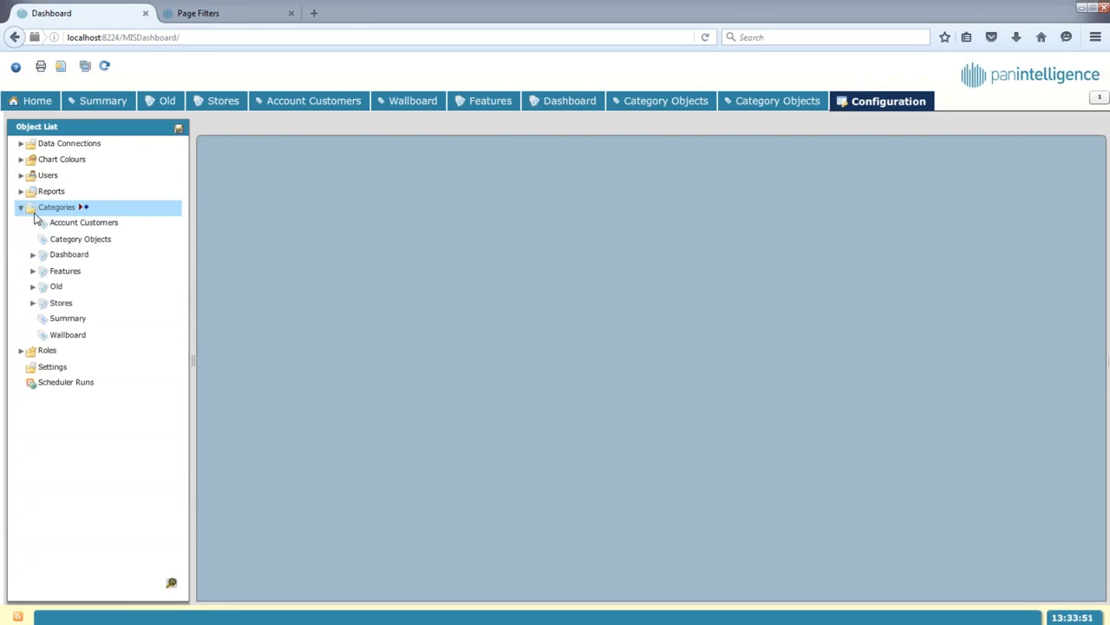
{"action": "left_click", "coordinate": [89, 241]}
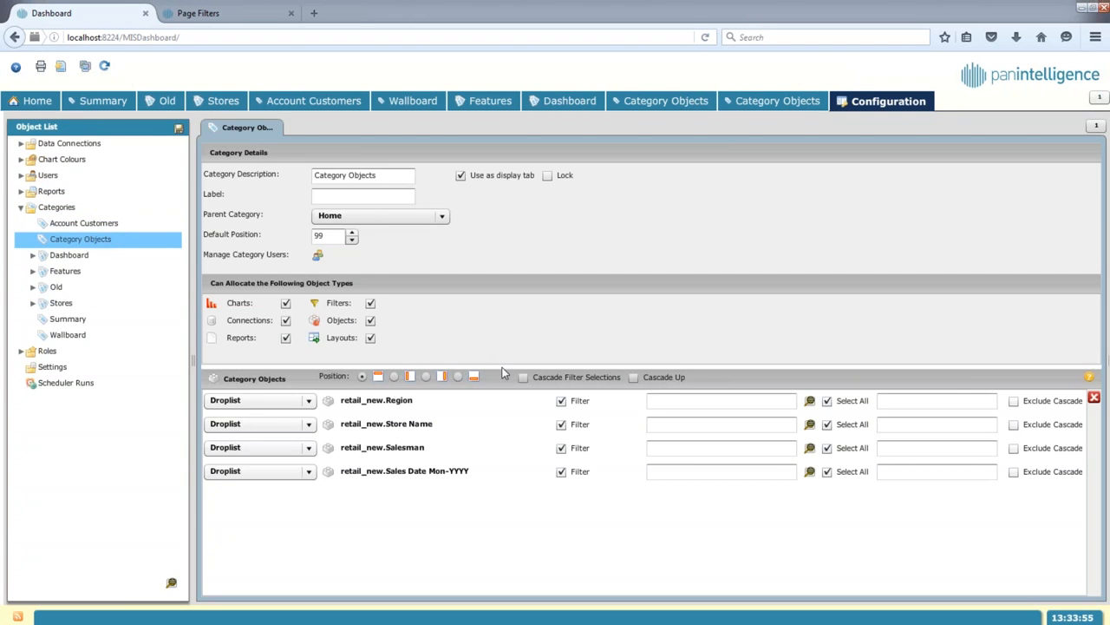
{"action": "left_click", "coordinate": [524, 379]}
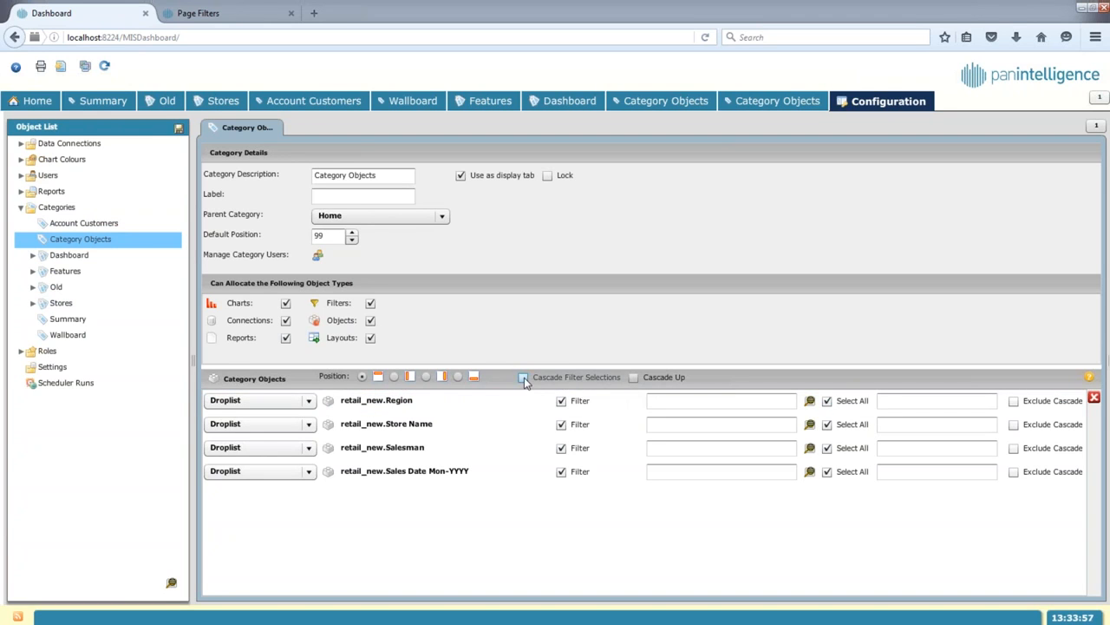
{"action": "left_click", "coordinate": [634, 378]}
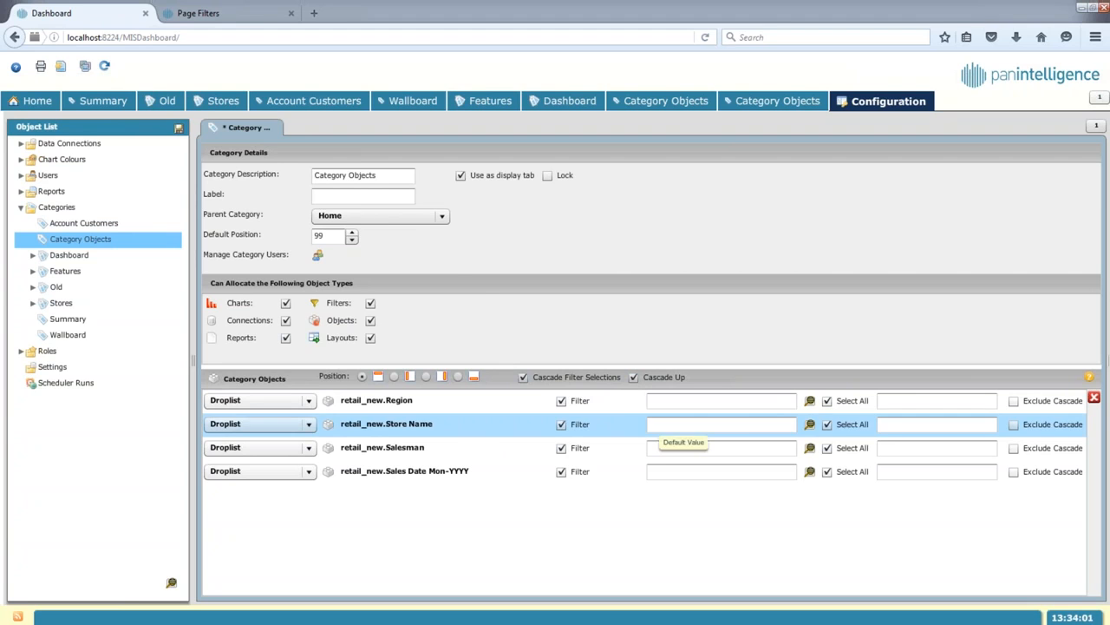
{"action": "left_click", "coordinate": [178, 129]}
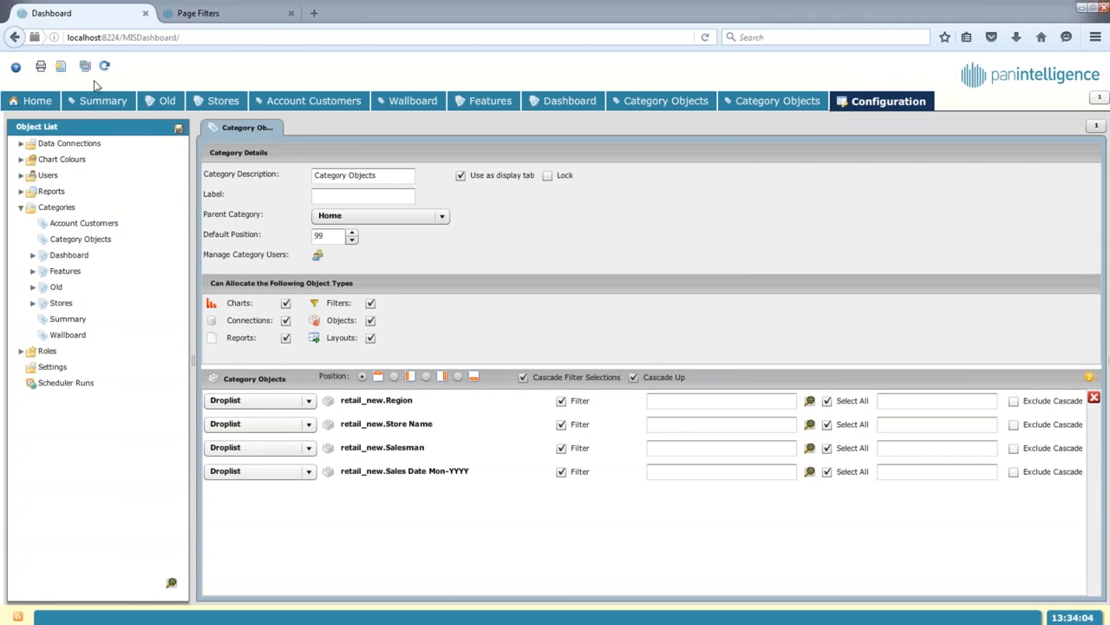
{"action": "left_click", "coordinate": [61, 68]}
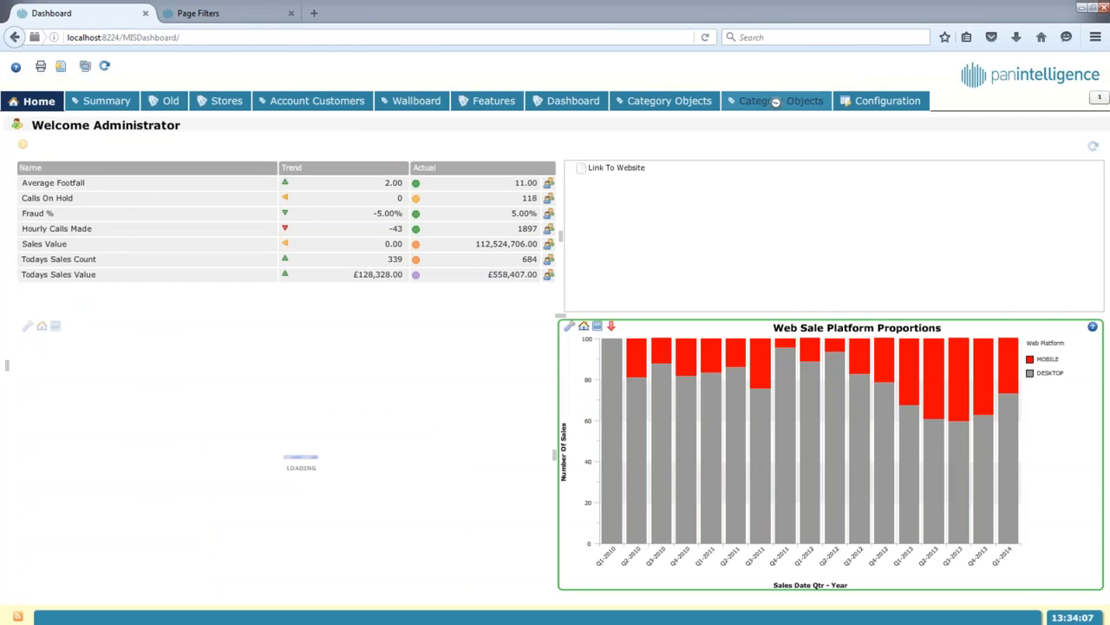
Step: On the second Category Objects page, filter the footfall chart by the second salesman in the list
{"action": "left_click", "coordinate": [776, 102]}
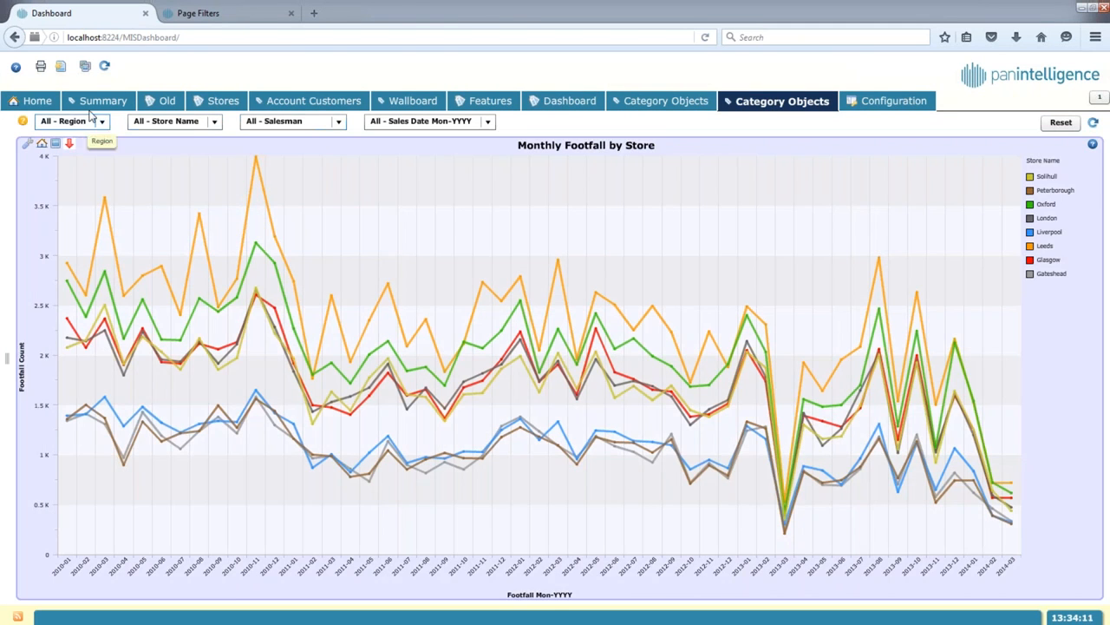
{"action": "left_click", "coordinate": [273, 126]}
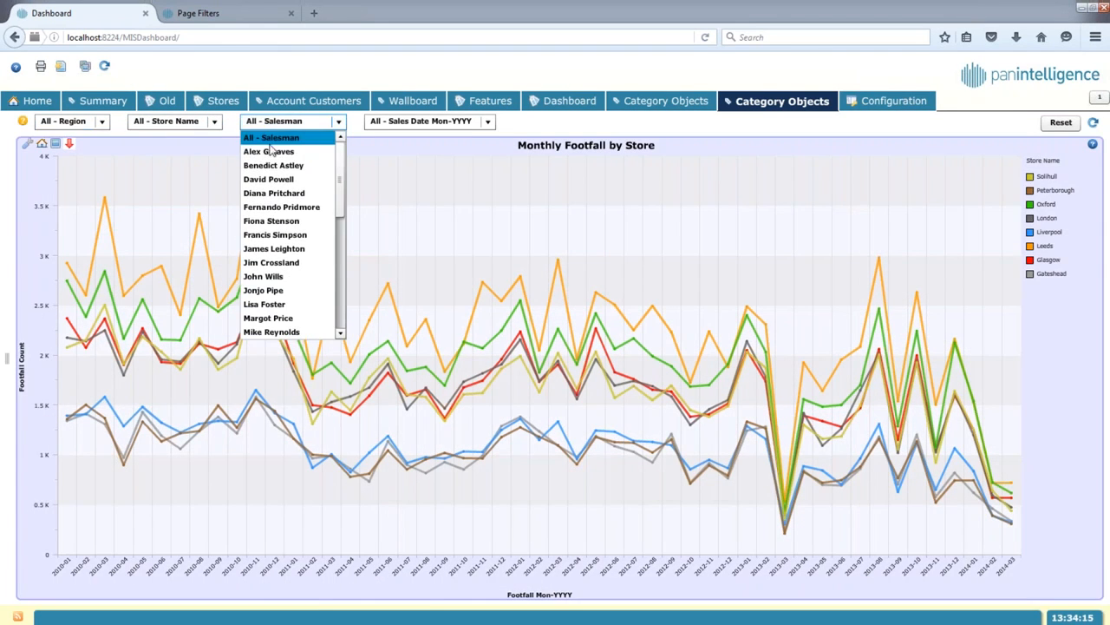
{"action": "left_click", "coordinate": [272, 165]}
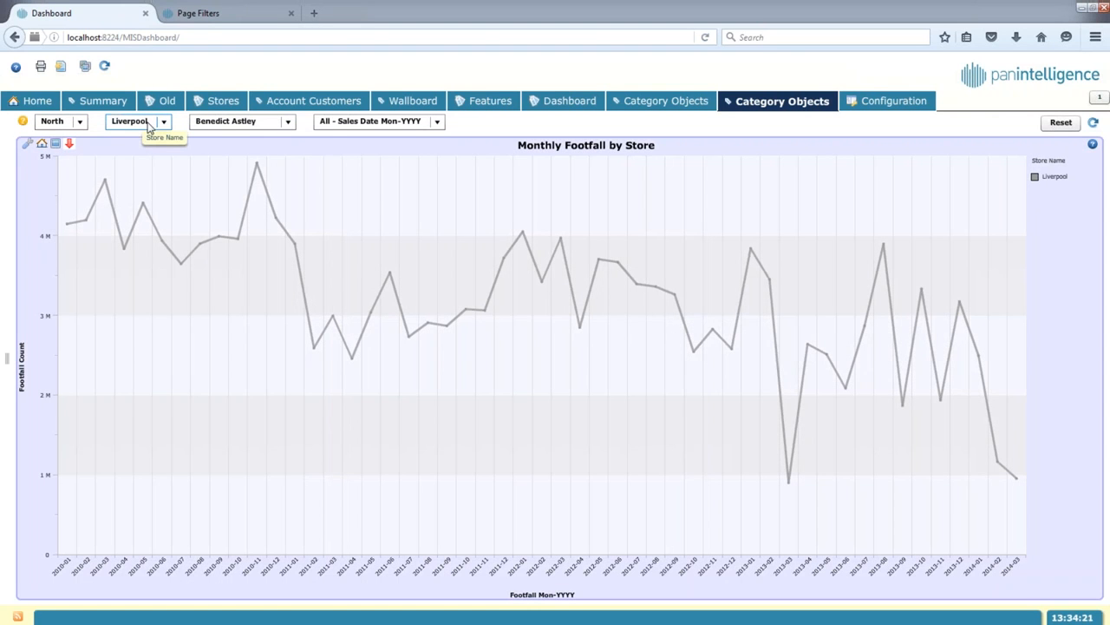
Step: Change the salesman filter to the ninth salesman in the list, and check the choices offered by the store and region filters
{"action": "left_click", "coordinate": [231, 122]}
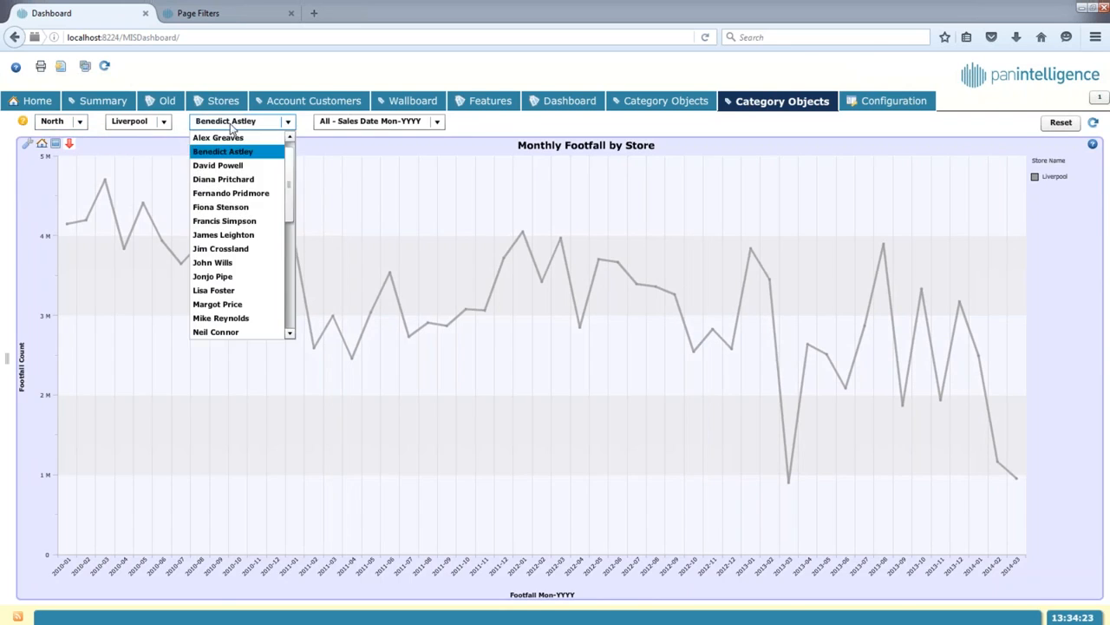
{"action": "left_click", "coordinate": [231, 248]}
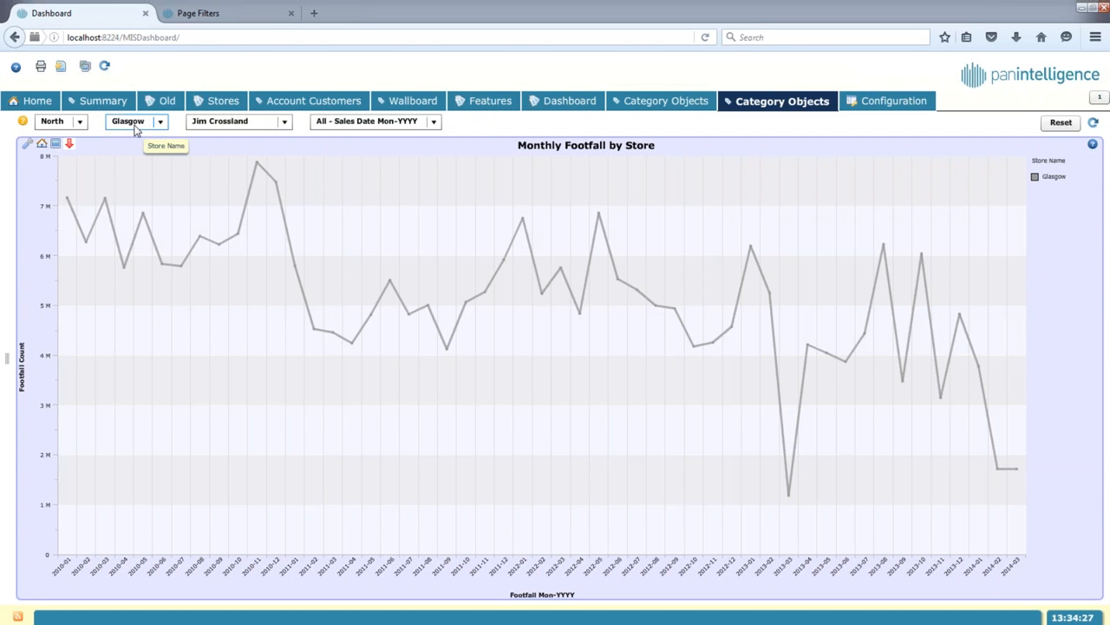
{"action": "left_click", "coordinate": [137, 128]}
{"action": "left_click", "coordinate": [76, 122]}
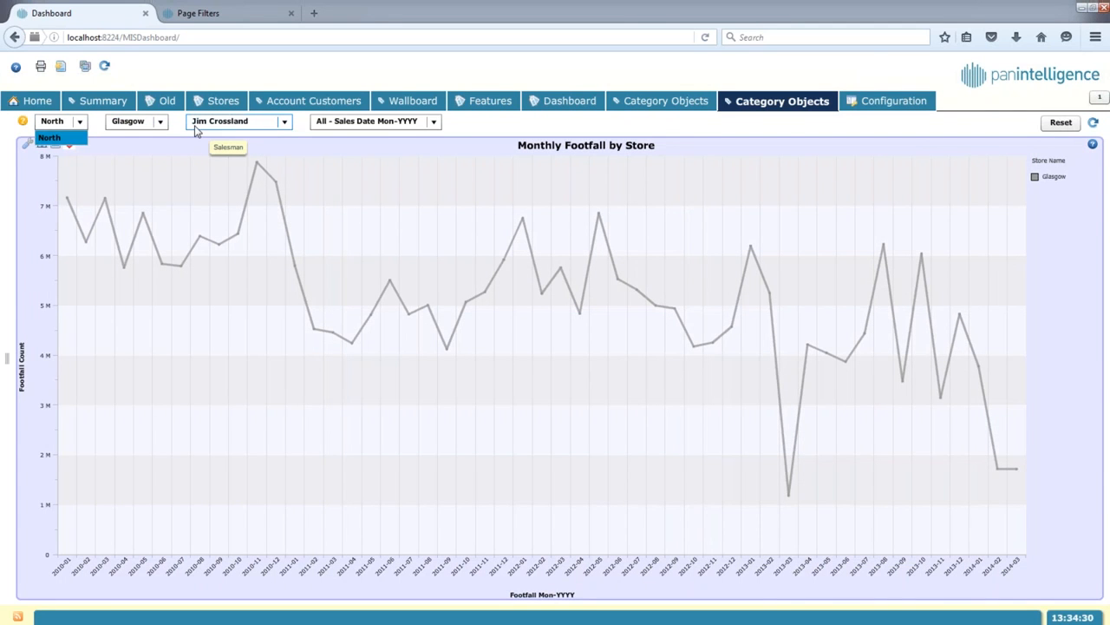
Step: Turn off Cascade Up in the configuration of the Category Objects category
{"action": "left_click", "coordinate": [881, 104]}
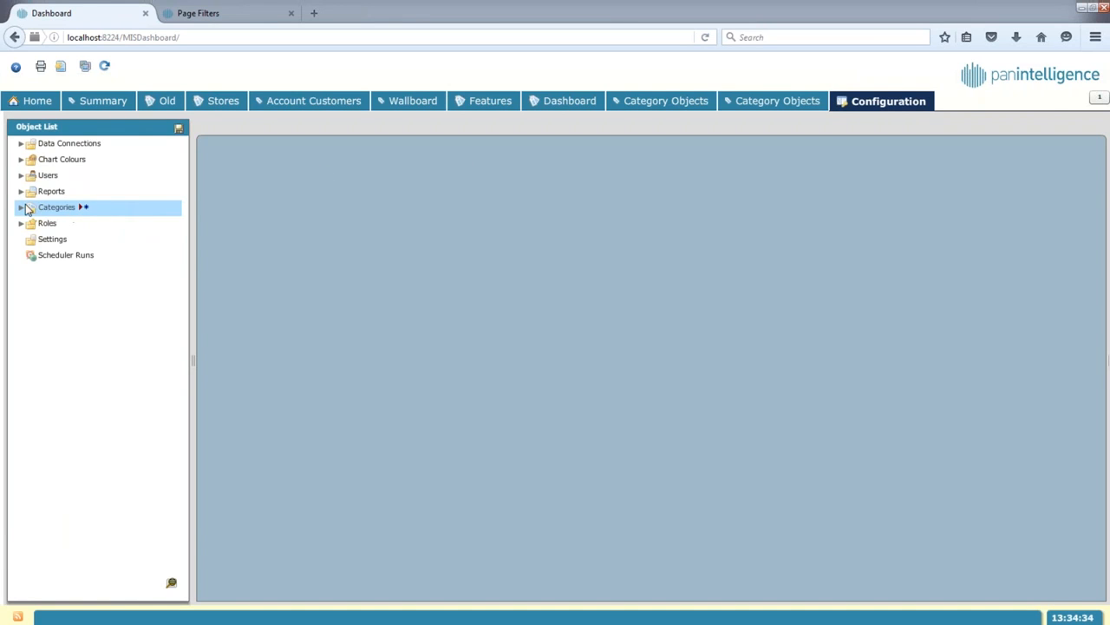
{"action": "left_click", "coordinate": [23, 210]}
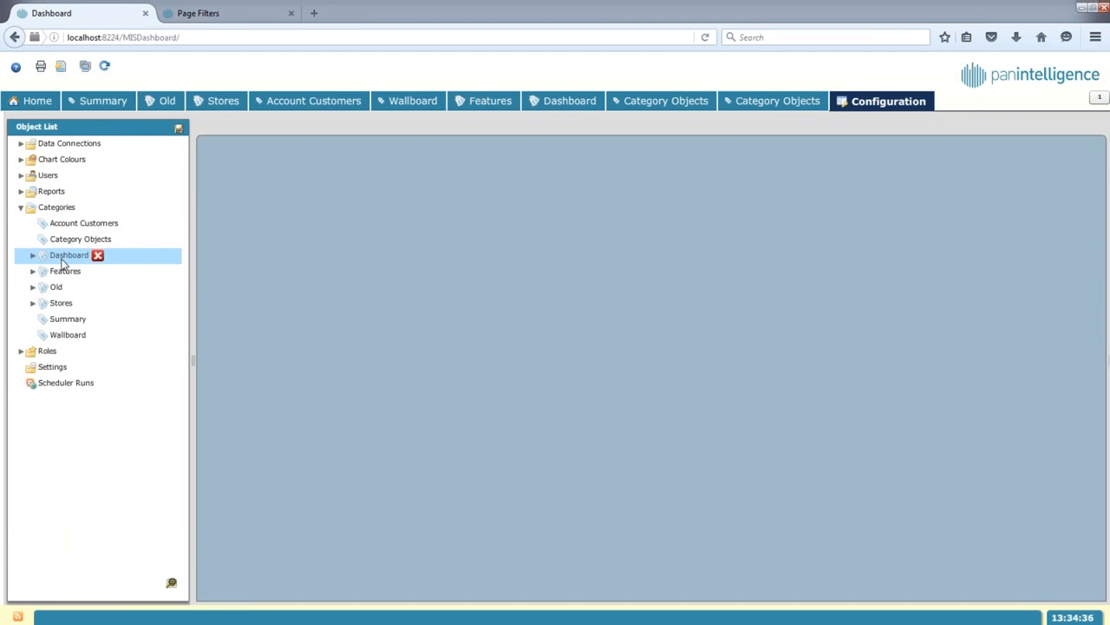
{"action": "left_click", "coordinate": [72, 242]}
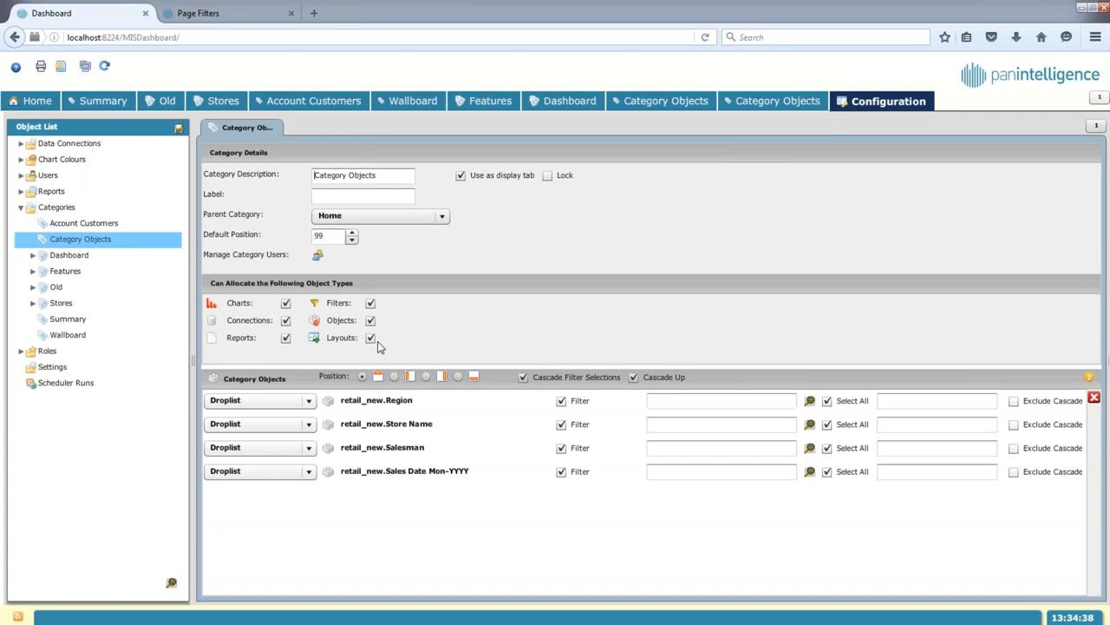
{"action": "left_click", "coordinate": [634, 378]}
Step: Review the display type options available for the Region and Store Name category objects
{"action": "left_click", "coordinate": [309, 404]}
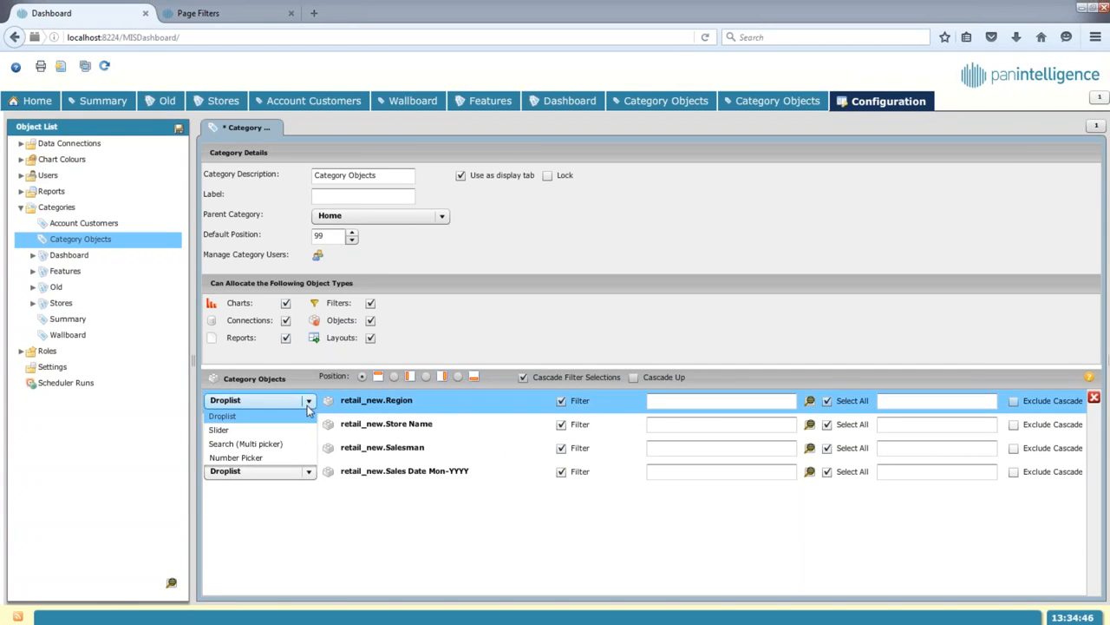
{"action": "left_click", "coordinate": [373, 407]}
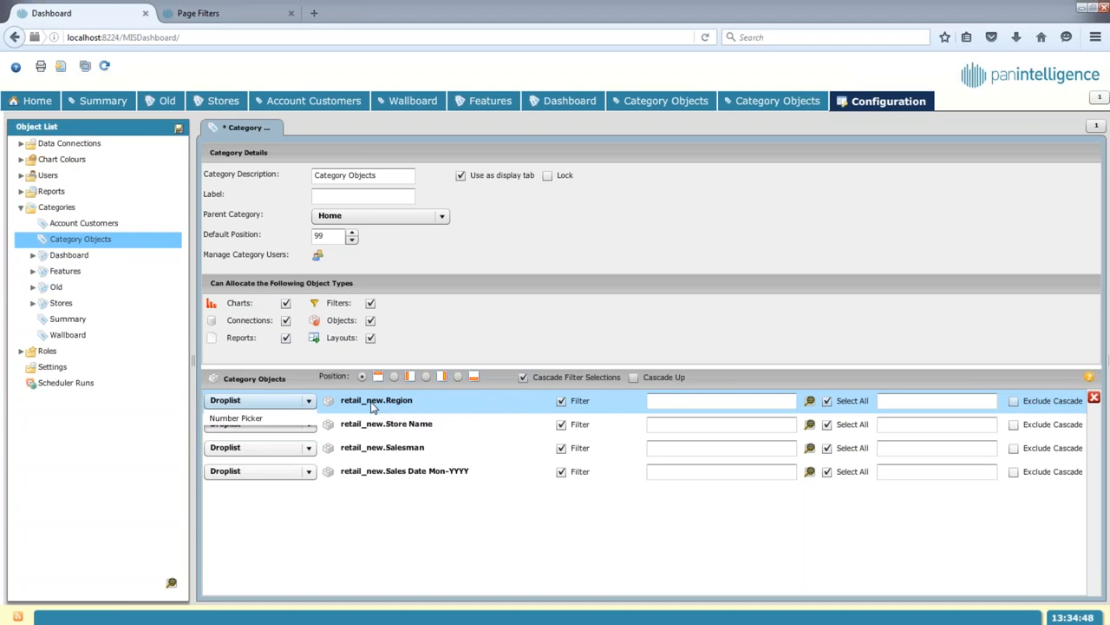
{"action": "left_click", "coordinate": [308, 404]}
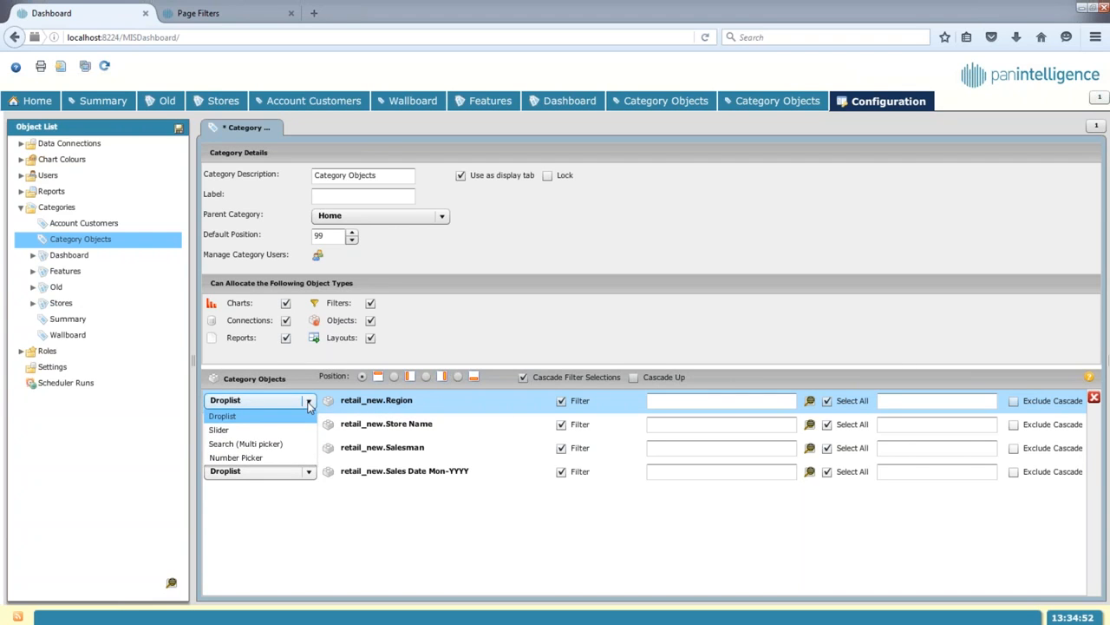
{"action": "left_click", "coordinate": [308, 404]}
{"action": "left_click", "coordinate": [306, 427]}
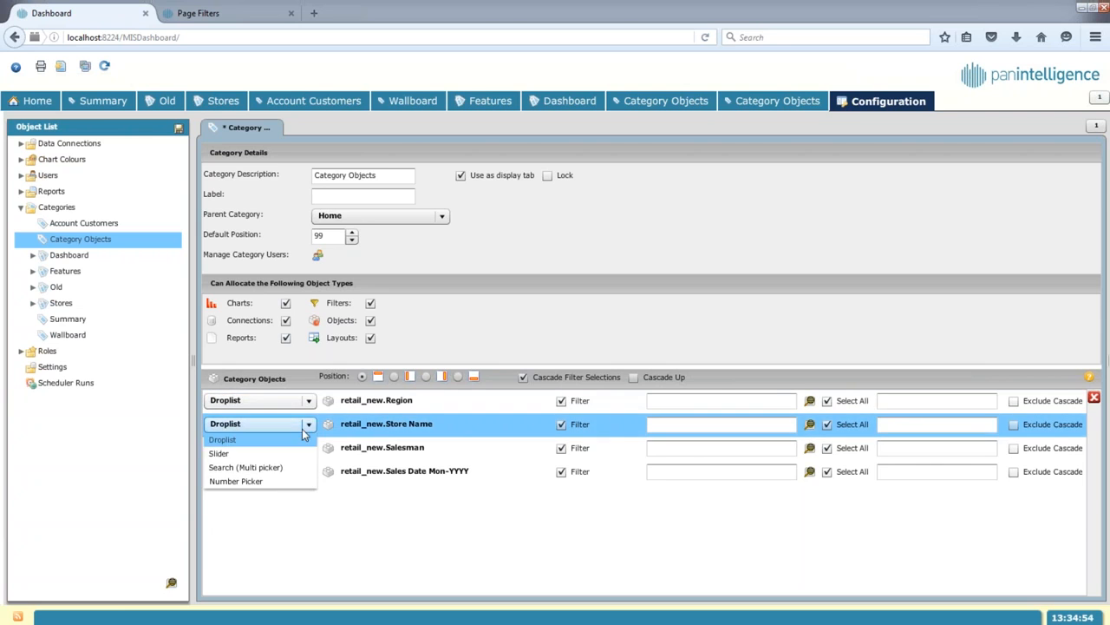
{"action": "left_click", "coordinate": [419, 436]}
Step: Set Sales Date Mon-YYYY to Slider and Salesman to Search (Multi picker), then save and reload the dashboard
{"action": "left_click", "coordinate": [309, 477]}
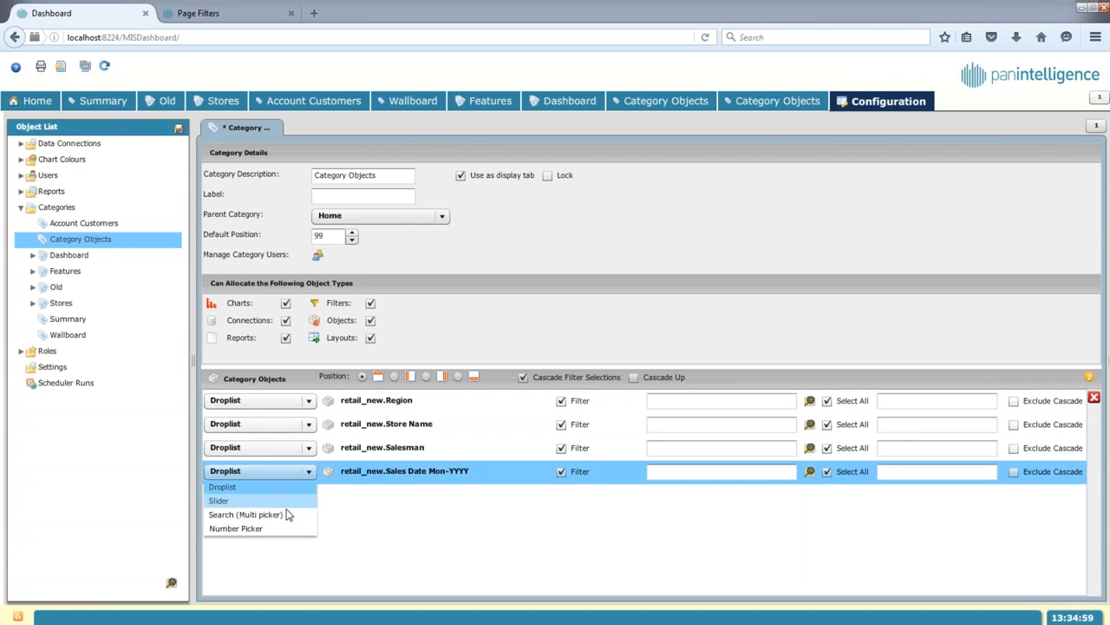
{"action": "left_click", "coordinate": [279, 503]}
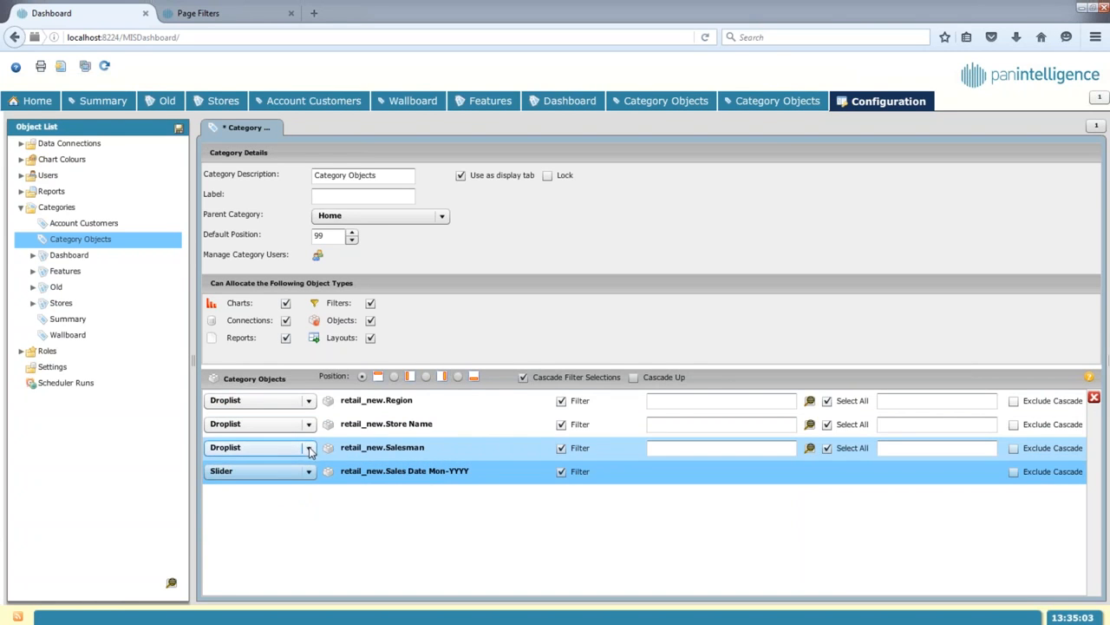
{"action": "left_click", "coordinate": [309, 448]}
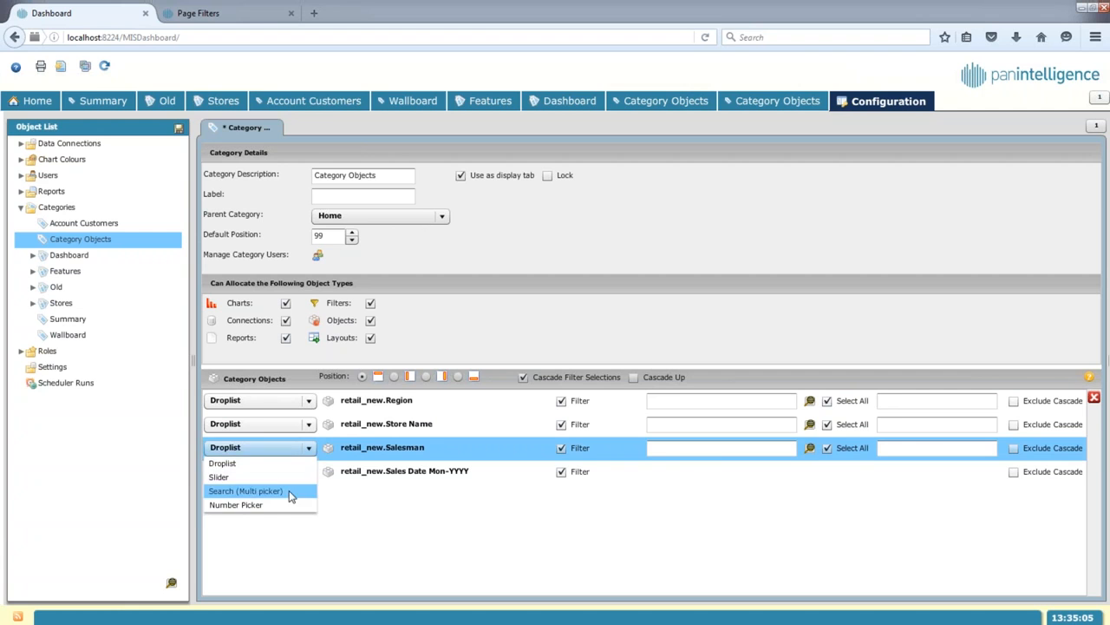
{"action": "left_click", "coordinate": [290, 491]}
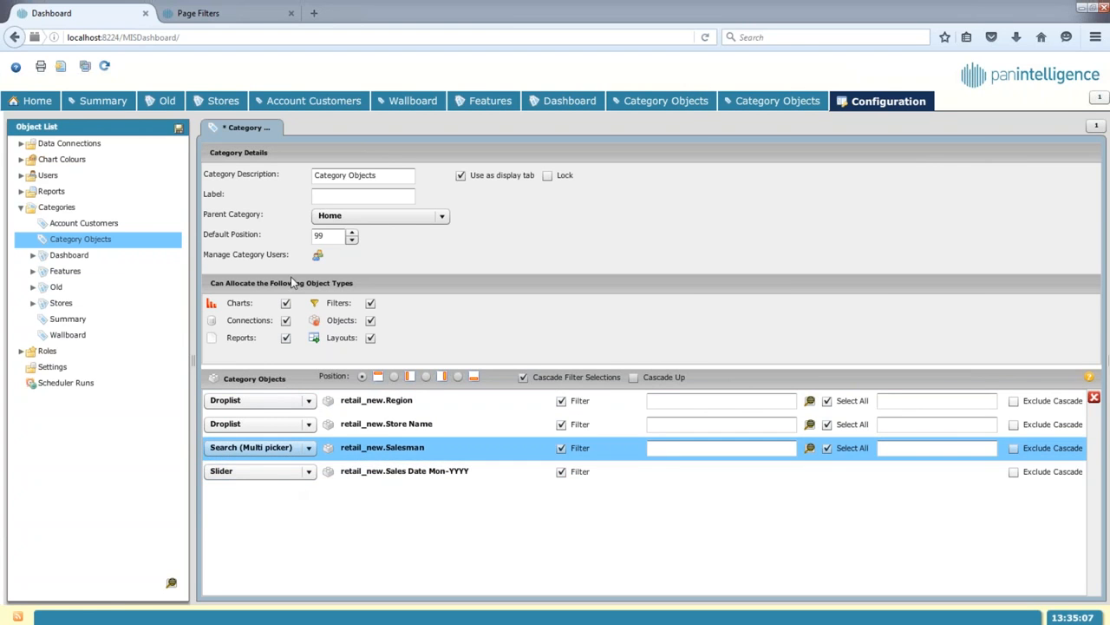
{"action": "left_click", "coordinate": [178, 128]}
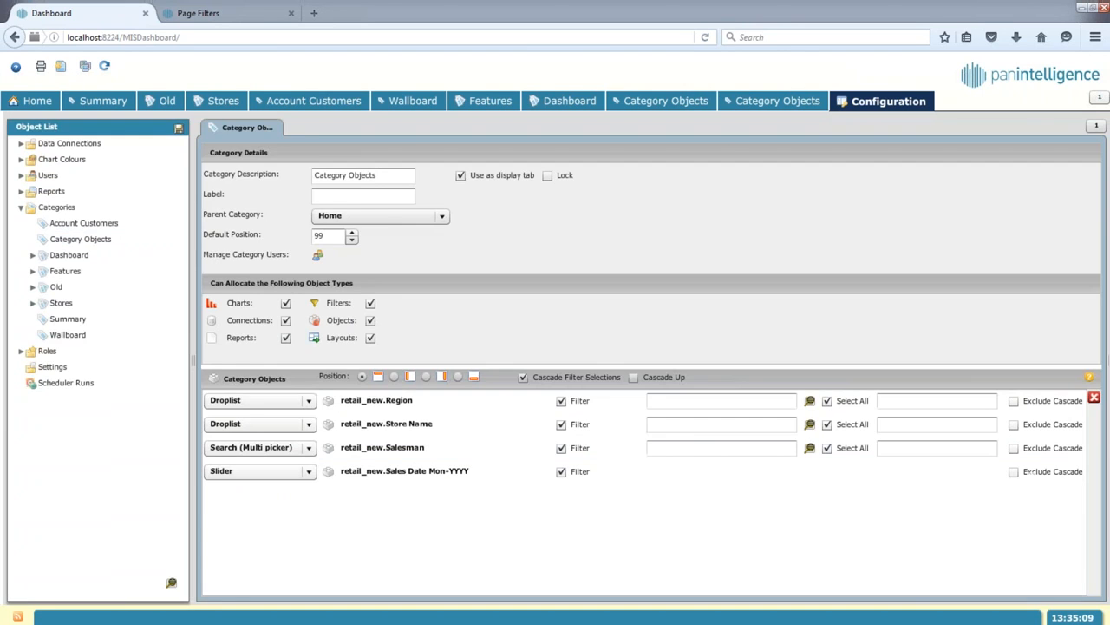
{"action": "left_click", "coordinate": [60, 68]}
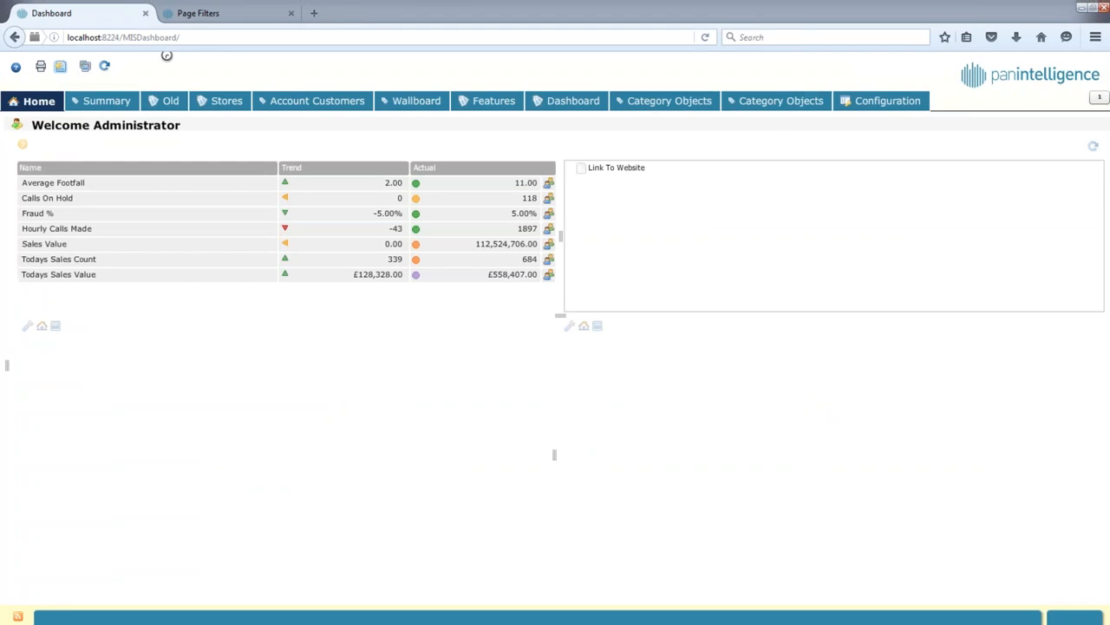
Step: On the second Category Objects page, enter hhd in the Salesman filter and open its multi picker
{"action": "left_click", "coordinate": [760, 101]}
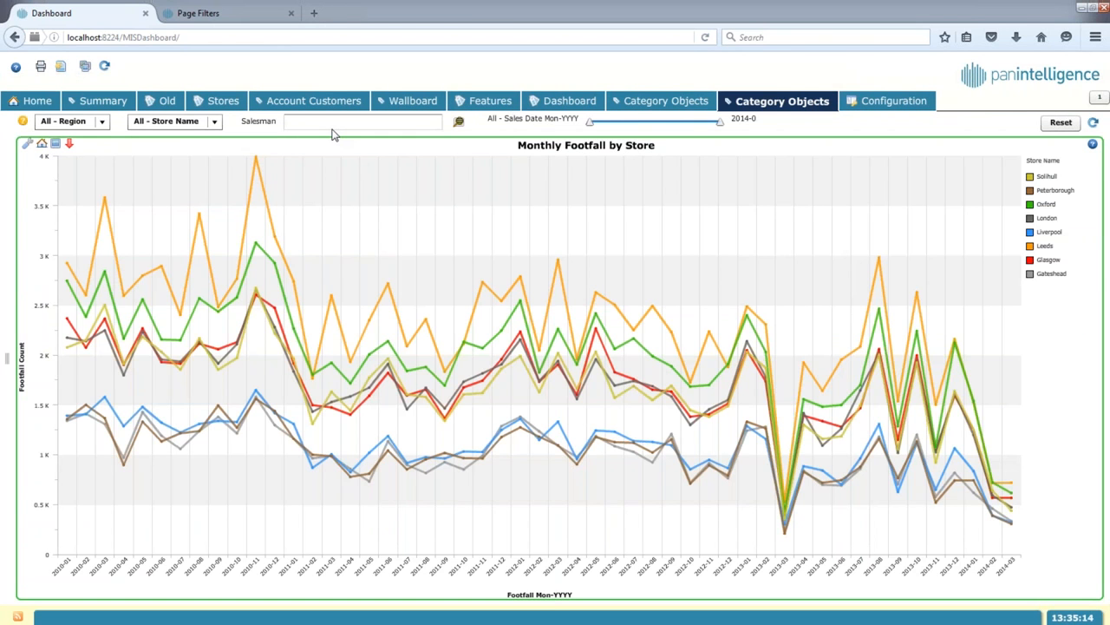
{"action": "left_click", "coordinate": [318, 123]}
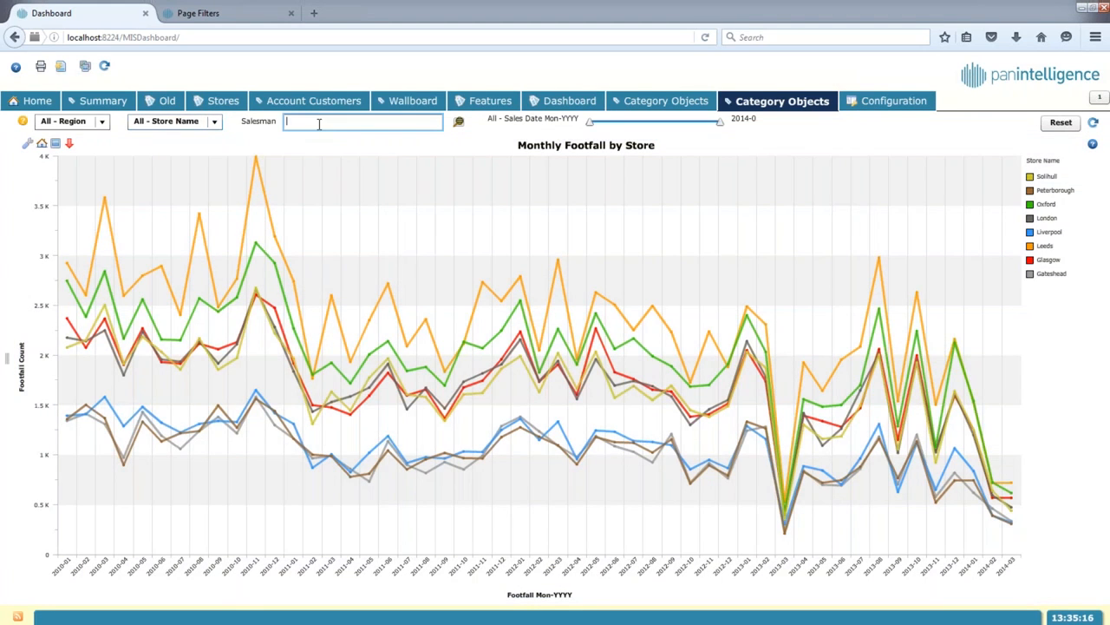
{"action": "left_click", "coordinate": [460, 124]}
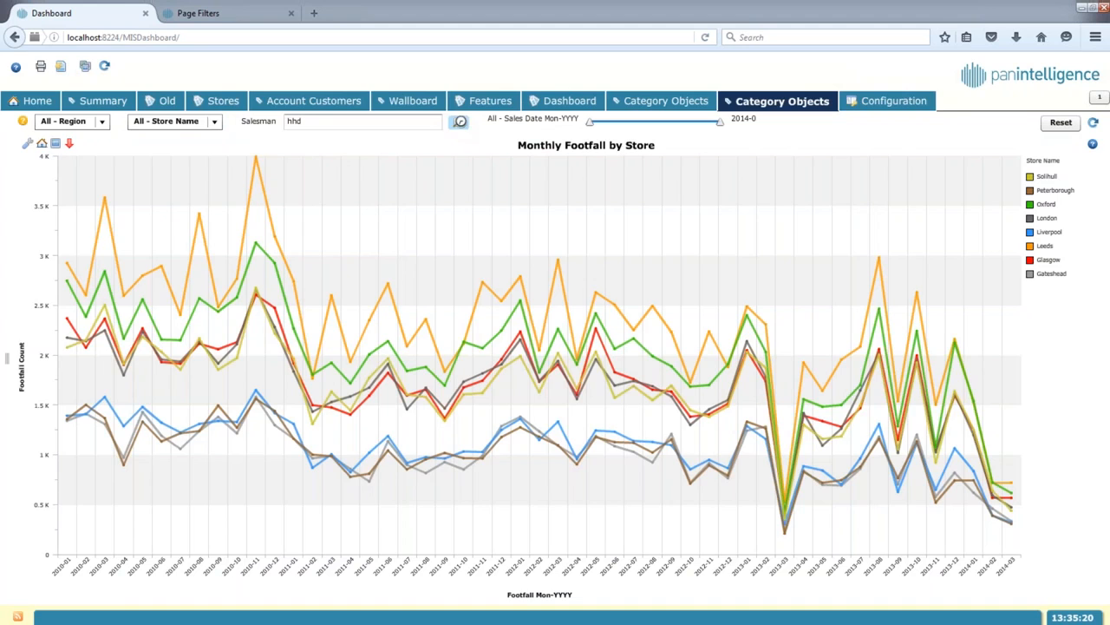
Step: Filter the chart to the first three salesmen in the picker, and set the sales date range to start at 2012-05
{"action": "left_click", "coordinate": [602, 264]}
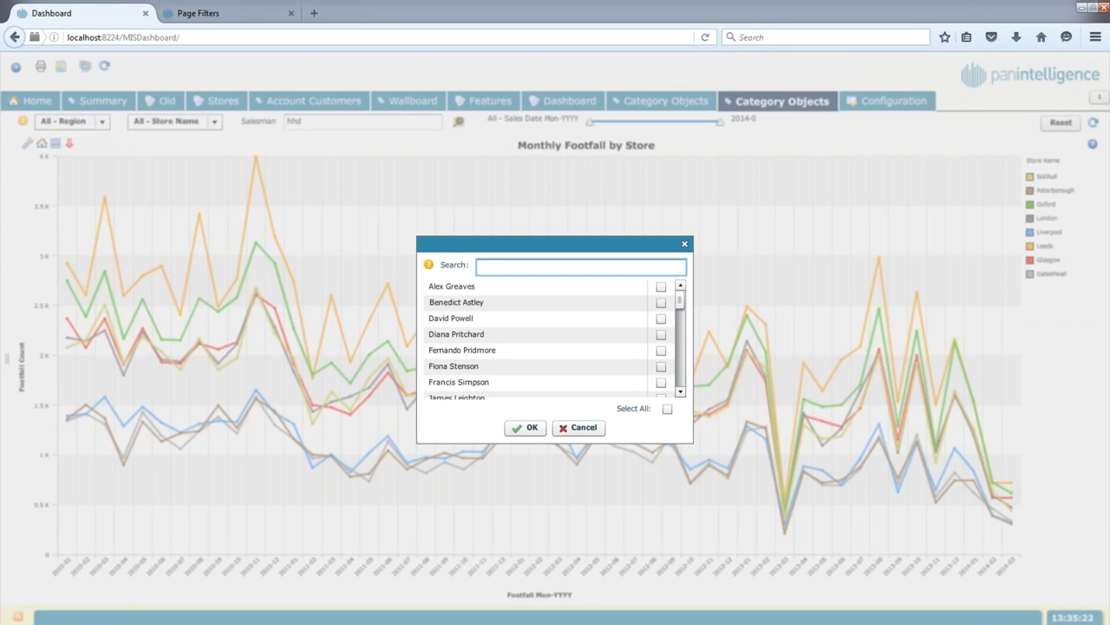
{"action": "type", "text": "a"}
{"action": "key", "text": "BackSpace"}
{"action": "left_click", "coordinate": [661, 286]}
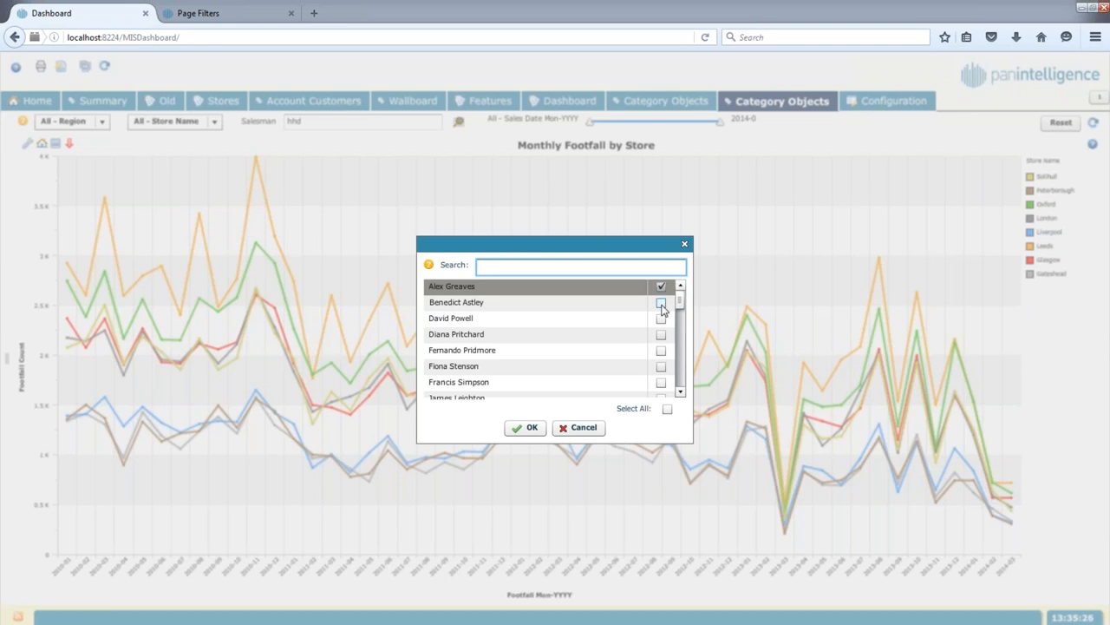
{"action": "left_click", "coordinate": [661, 303]}
{"action": "left_click", "coordinate": [661, 318]}
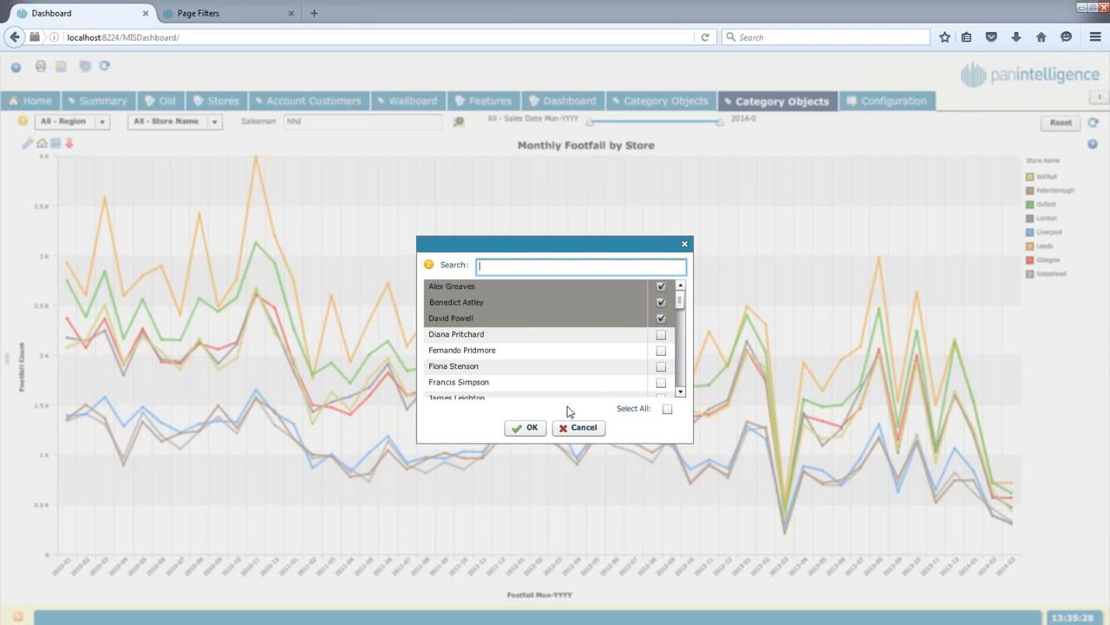
{"action": "left_click", "coordinate": [532, 427]}
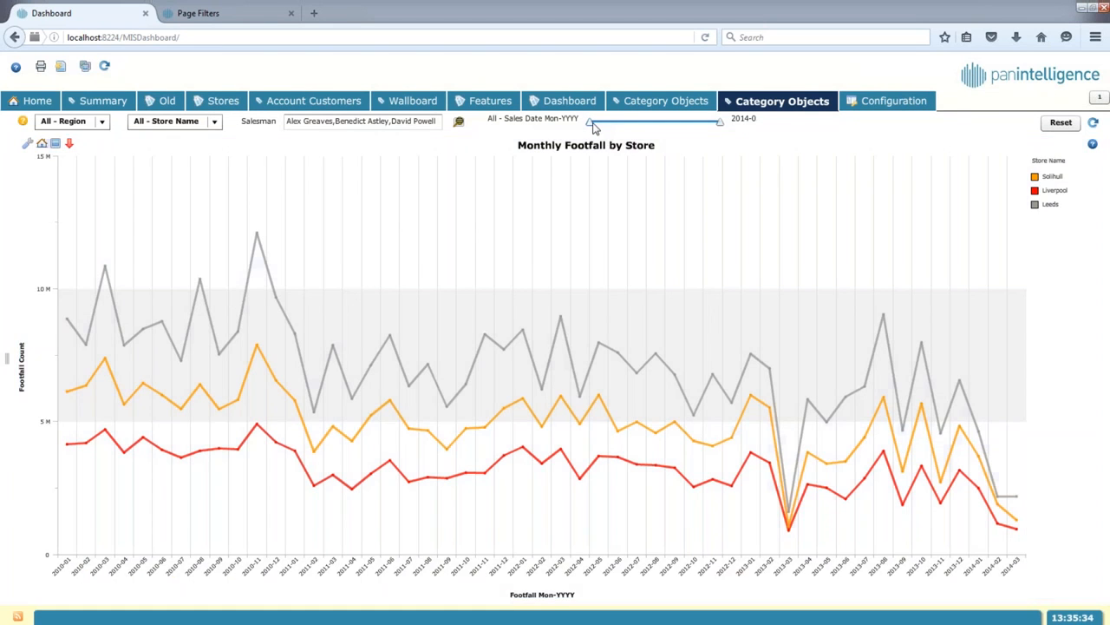
{"action": "left_click_drag", "start_coordinate": [592, 126], "coordinate": [603, 124]}
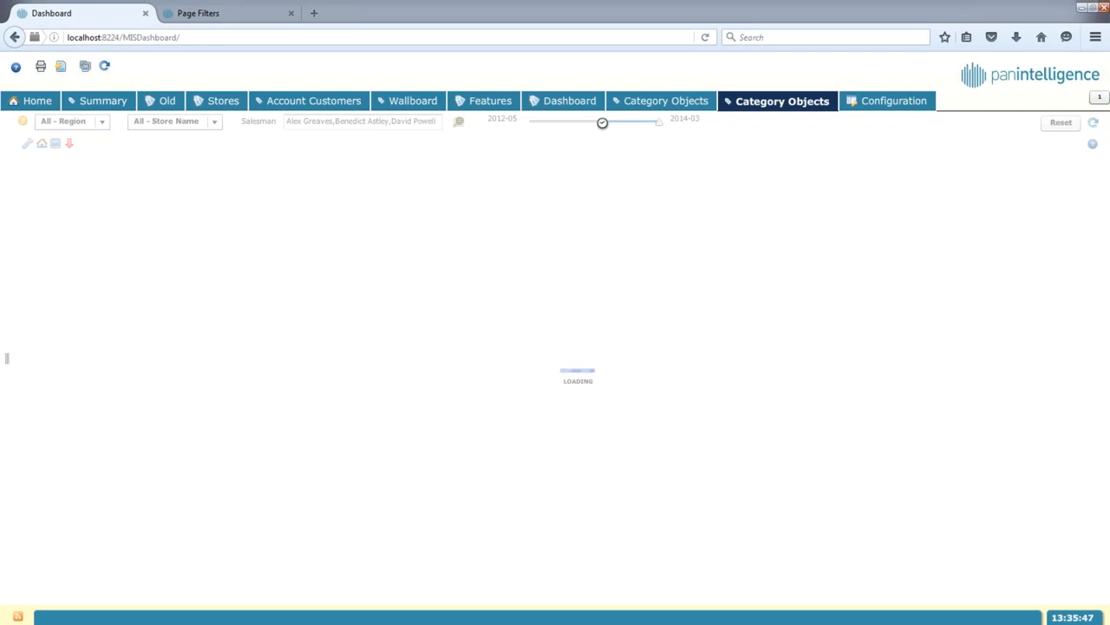
Step: In the Category Objects category configuration, set the display types of Sales Date Mon-YYYY and Salesman to Droplist
{"action": "left_click", "coordinate": [893, 99]}
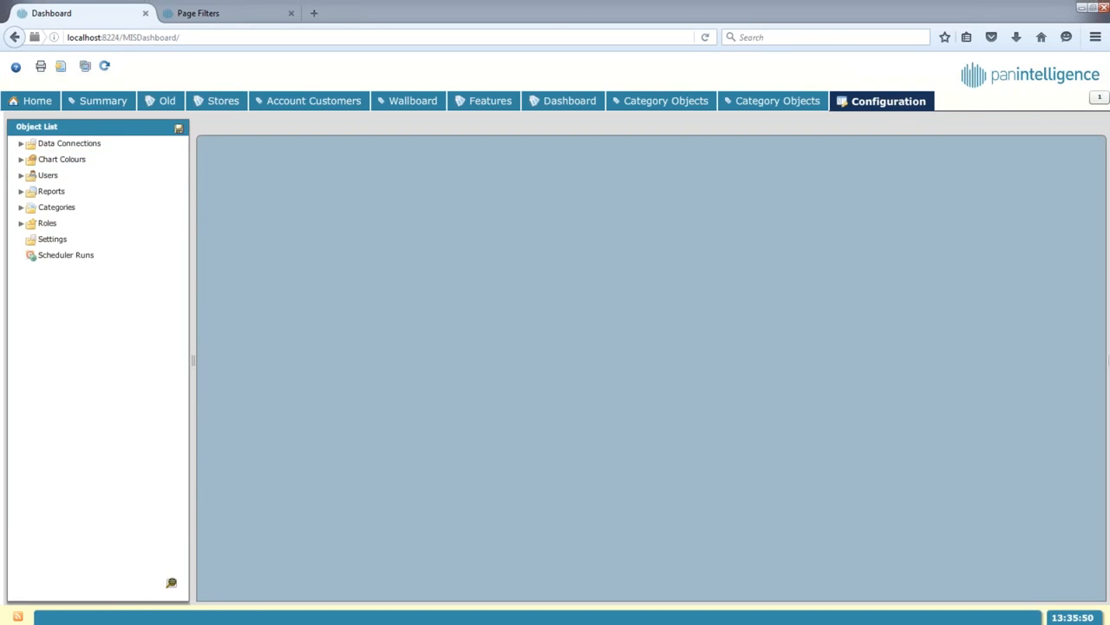
{"action": "left_click", "coordinate": [26, 207]}
{"action": "left_click", "coordinate": [76, 238]}
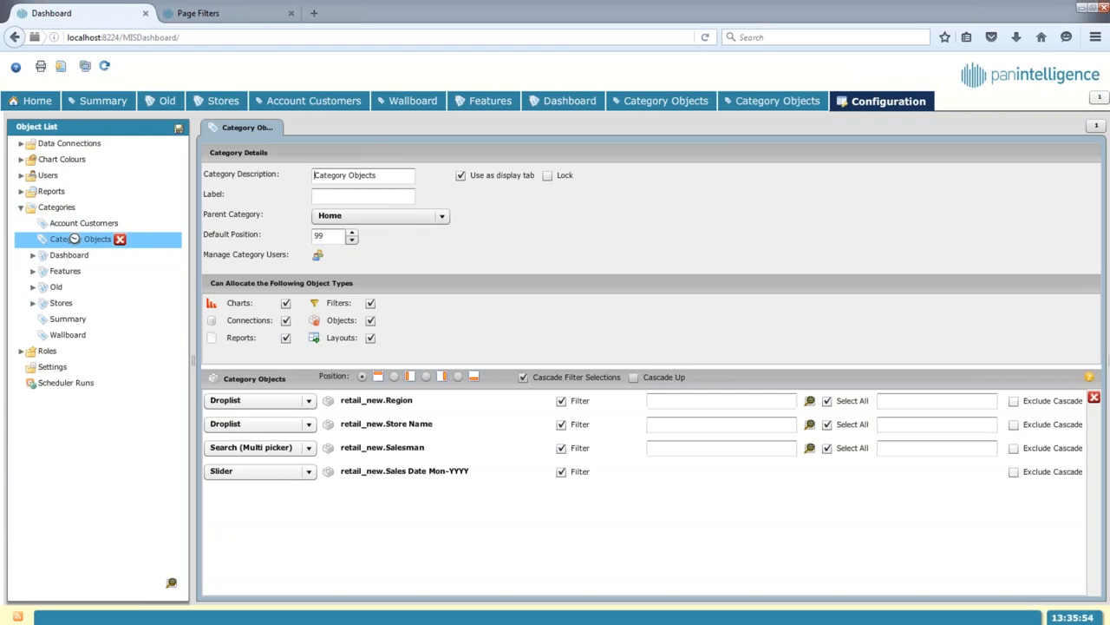
{"action": "left_click", "coordinate": [306, 471]}
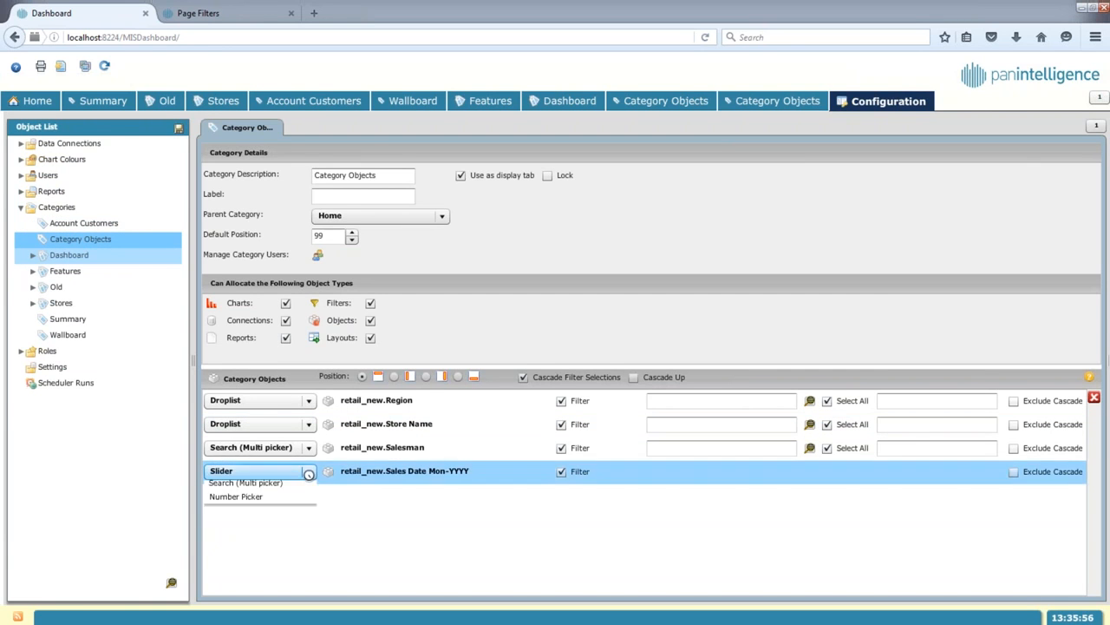
{"action": "left_click", "coordinate": [294, 488]}
{"action": "left_click", "coordinate": [305, 448]}
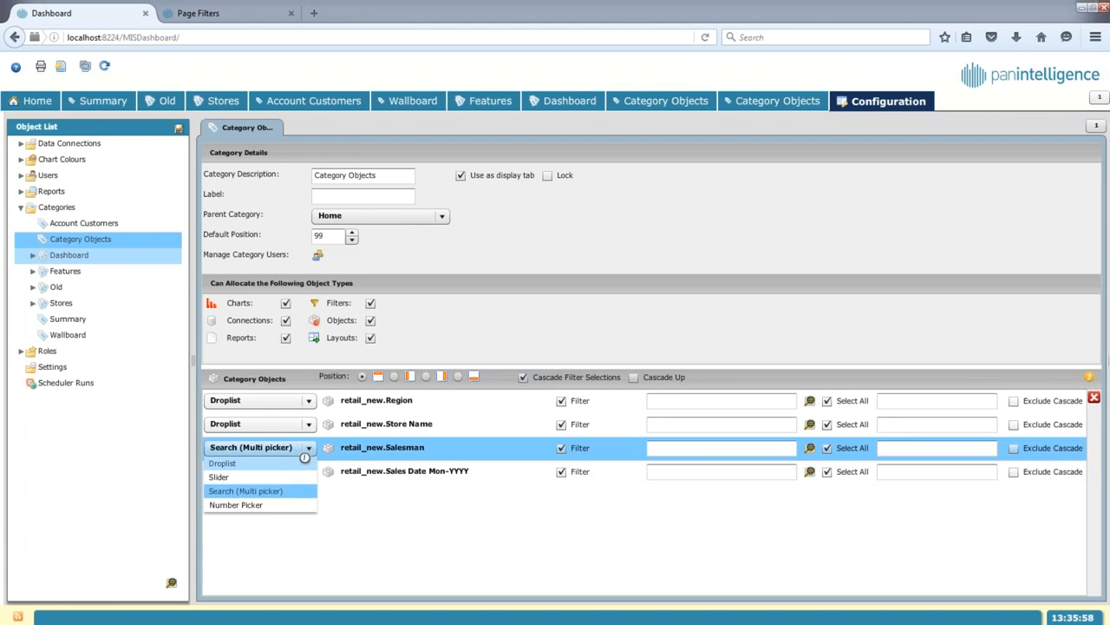
{"action": "left_click", "coordinate": [302, 460]}
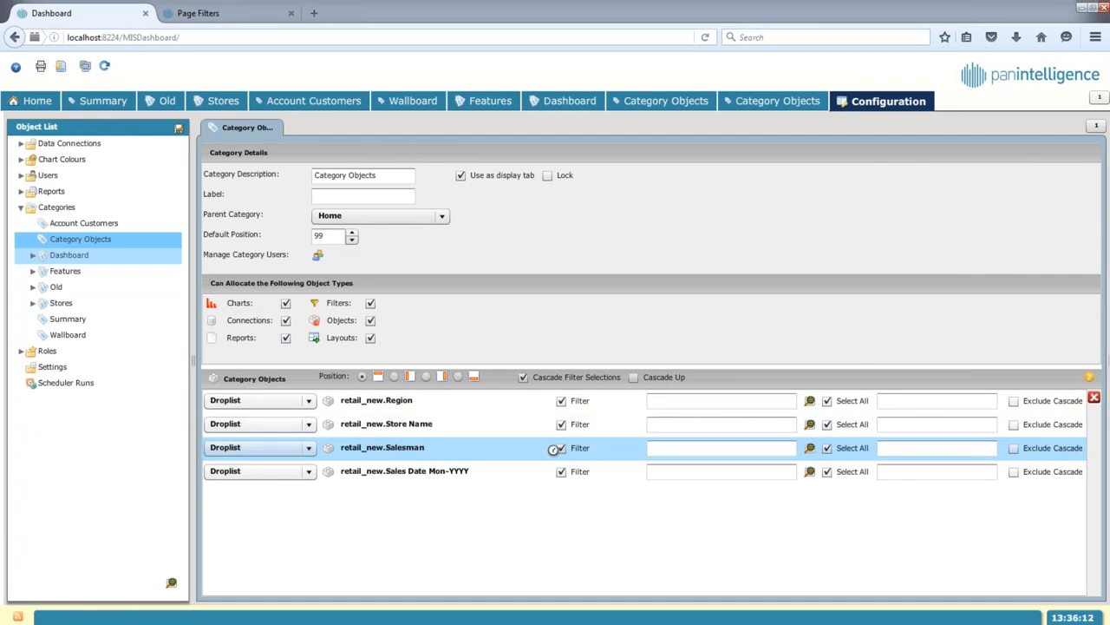
Step: Set North as the default value of the Region category object, then save the configuration and reload the dashboard
{"action": "left_click", "coordinate": [761, 402]}
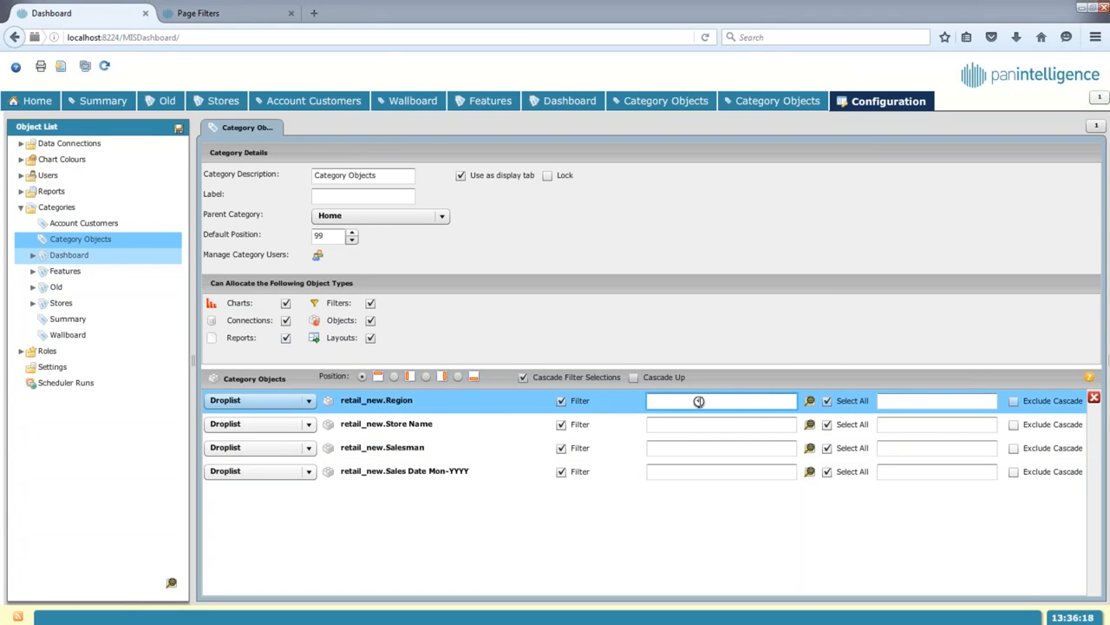
{"action": "left_click", "coordinate": [808, 400]}
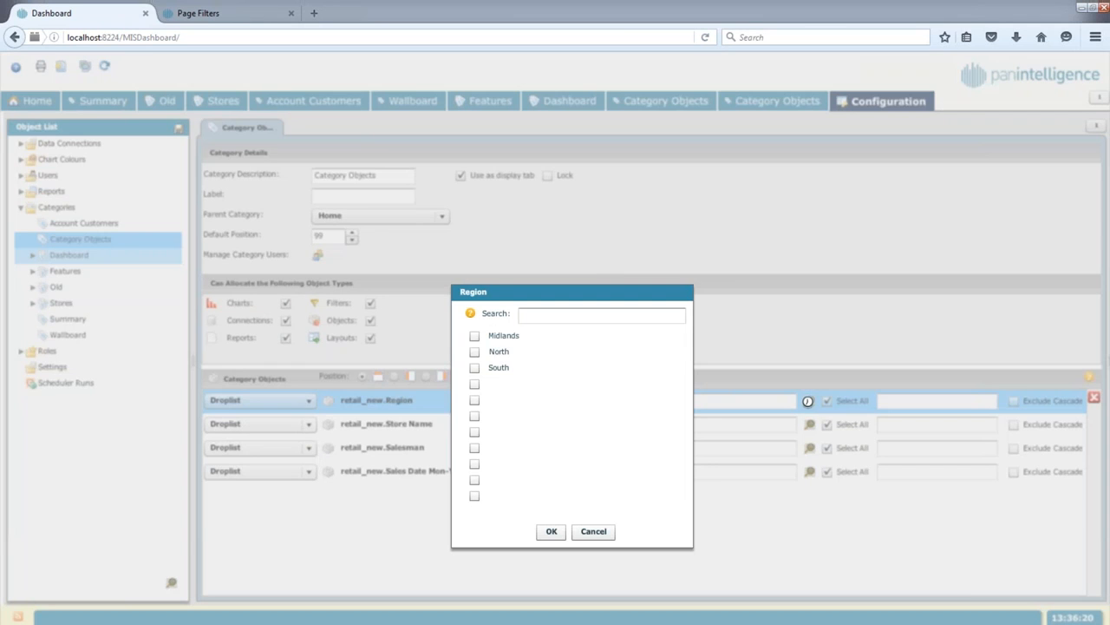
{"action": "left_click", "coordinate": [475, 350]}
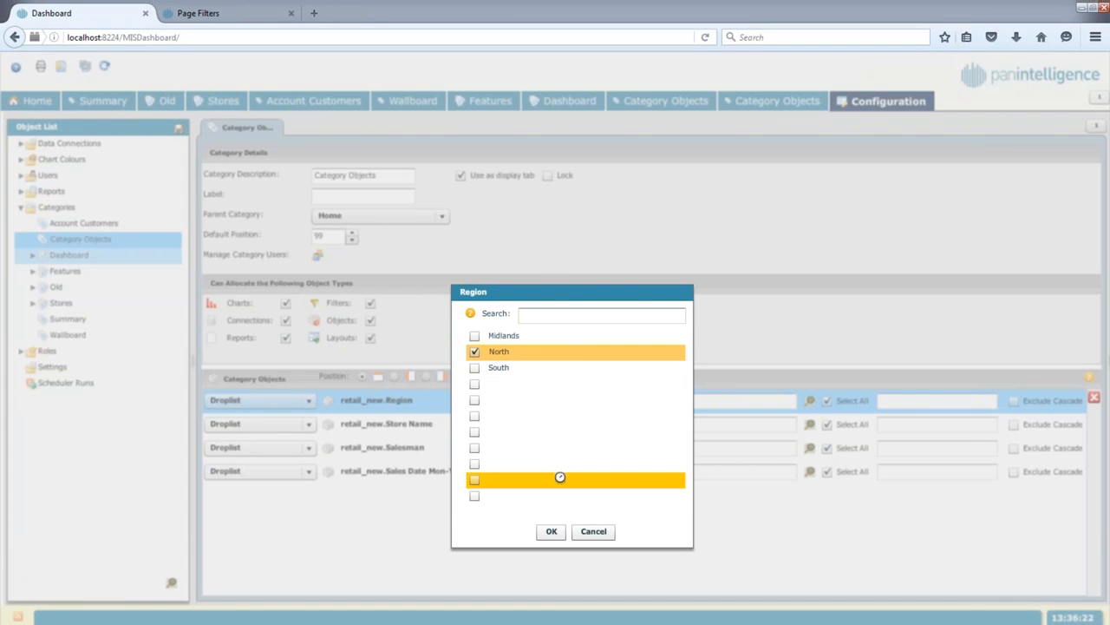
{"action": "left_click", "coordinate": [552, 531]}
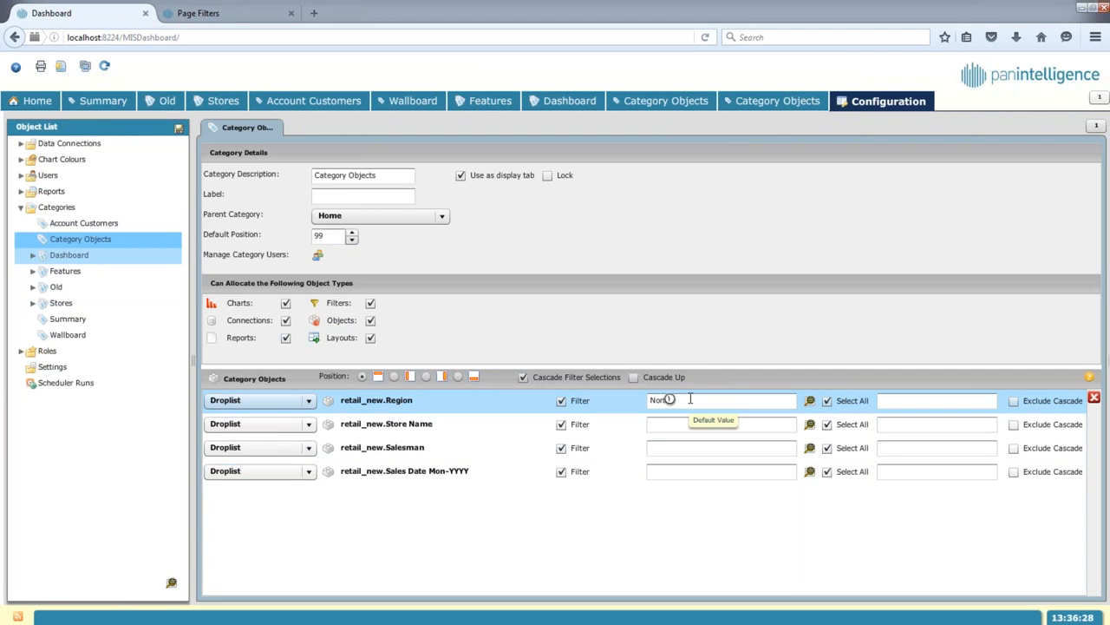
{"action": "left_click", "coordinate": [811, 402]}
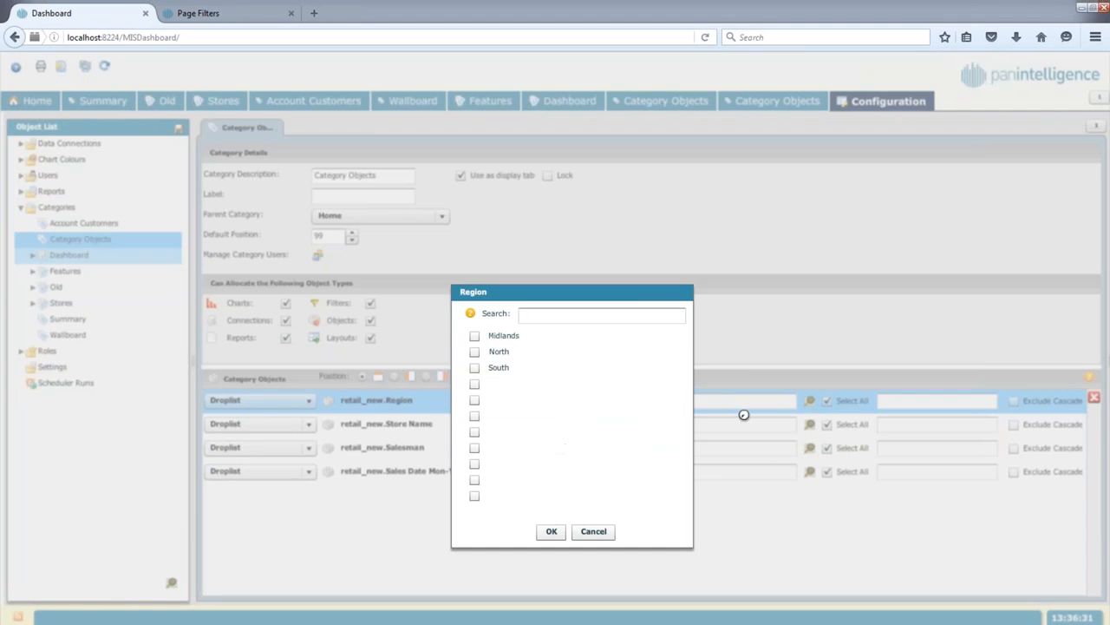
{"action": "left_click", "coordinate": [594, 531]}
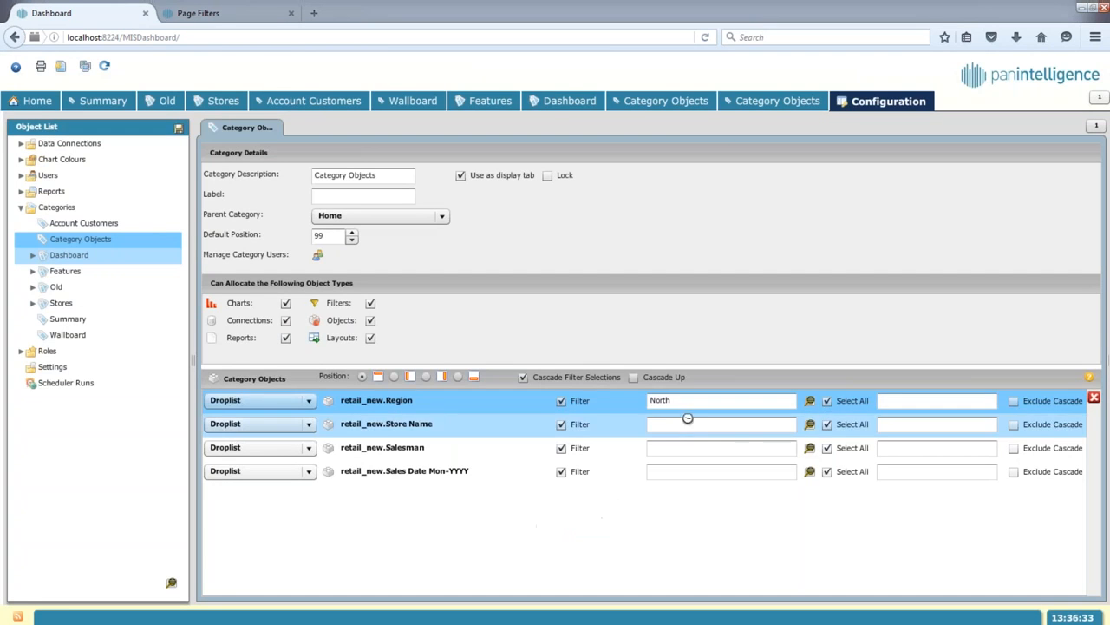
{"action": "left_click", "coordinate": [177, 129]}
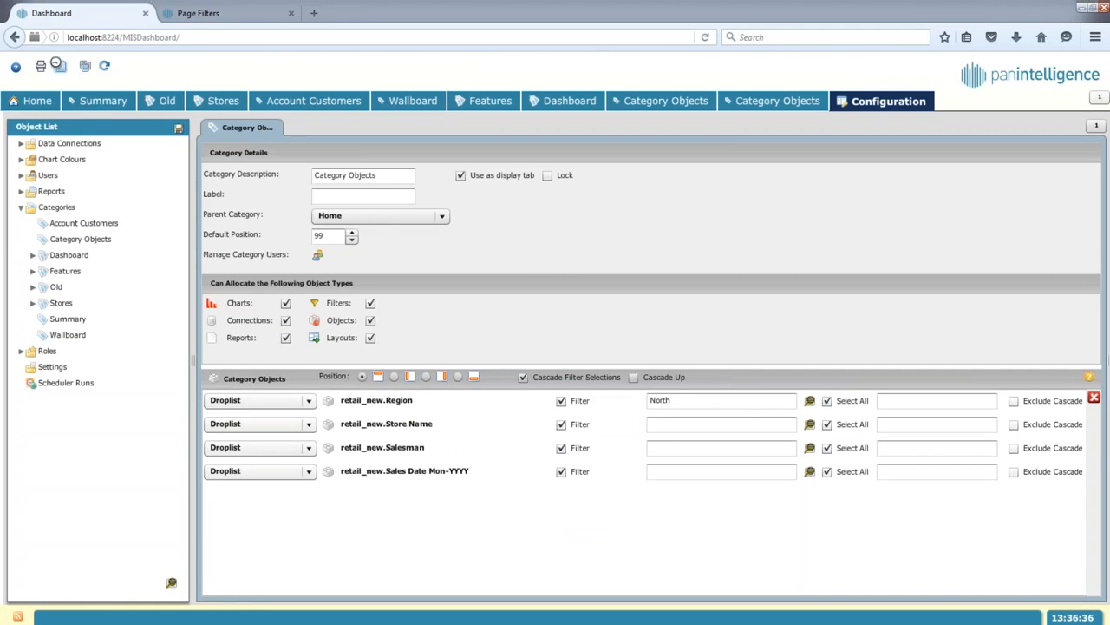
{"action": "left_click", "coordinate": [57, 66]}
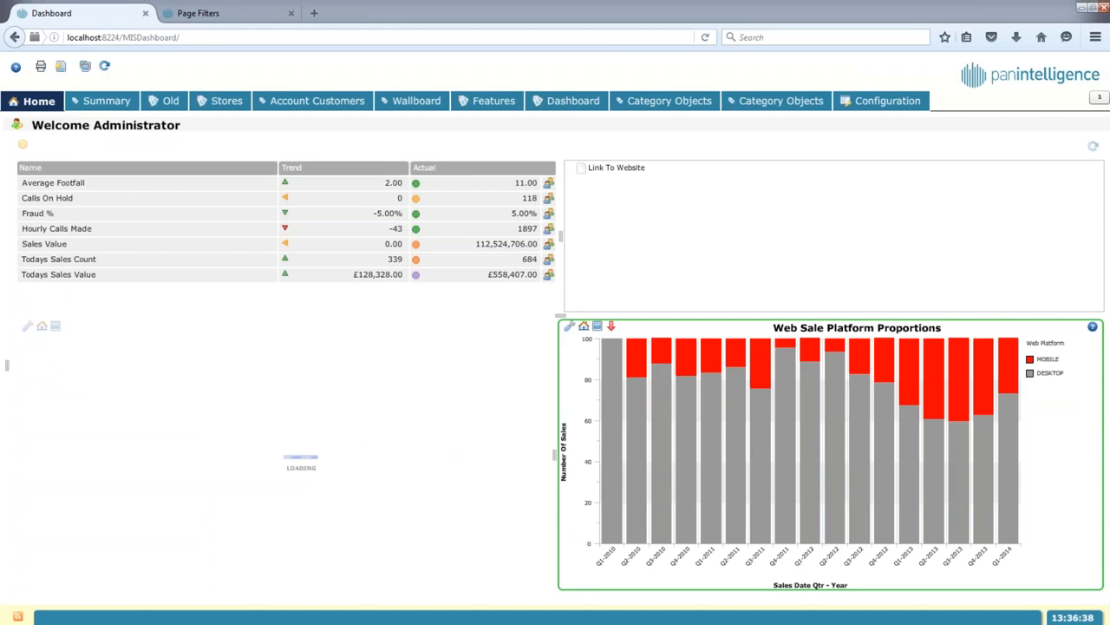
Step: On the second Category Objects page, switch the Region filter to Midlands and then South, and open its list of values again
{"action": "left_click", "coordinate": [749, 100]}
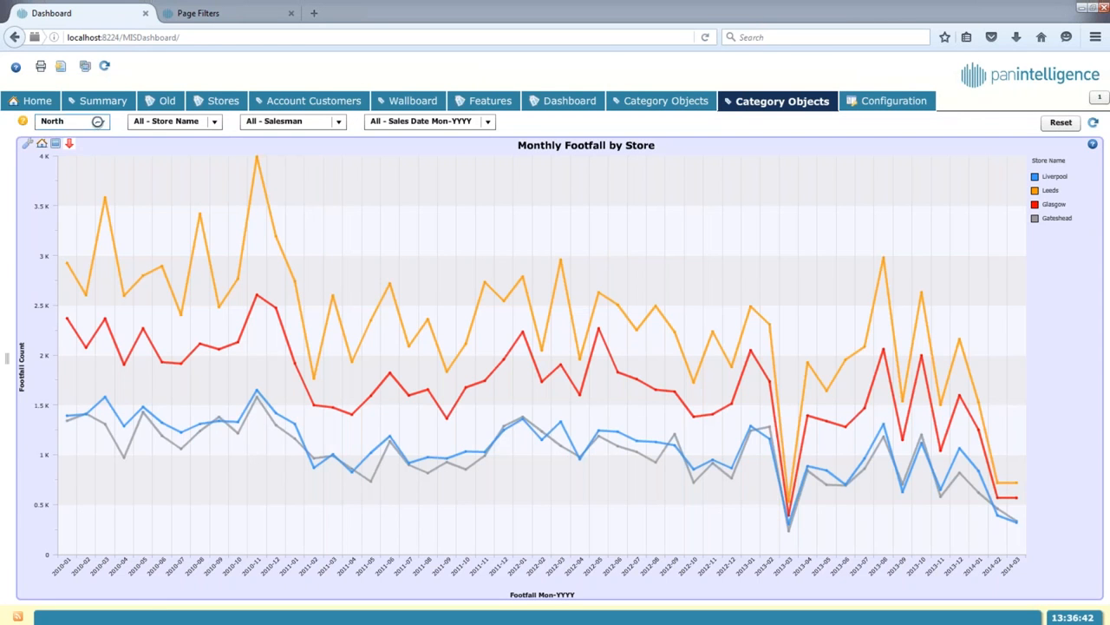
{"action": "left_click", "coordinate": [98, 121]}
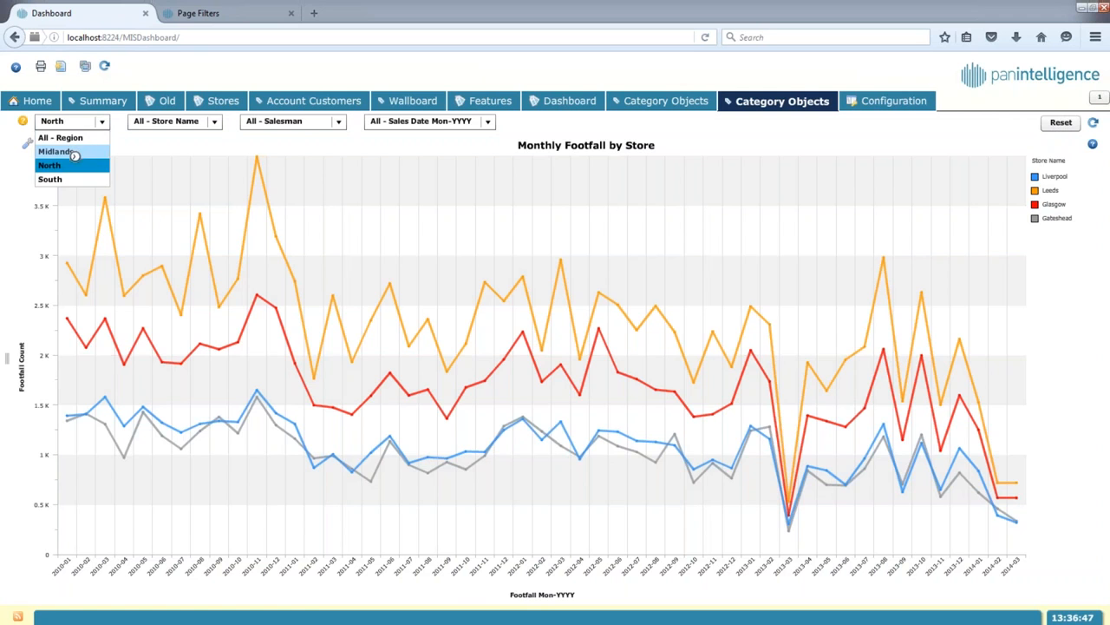
{"action": "left_click", "coordinate": [74, 152]}
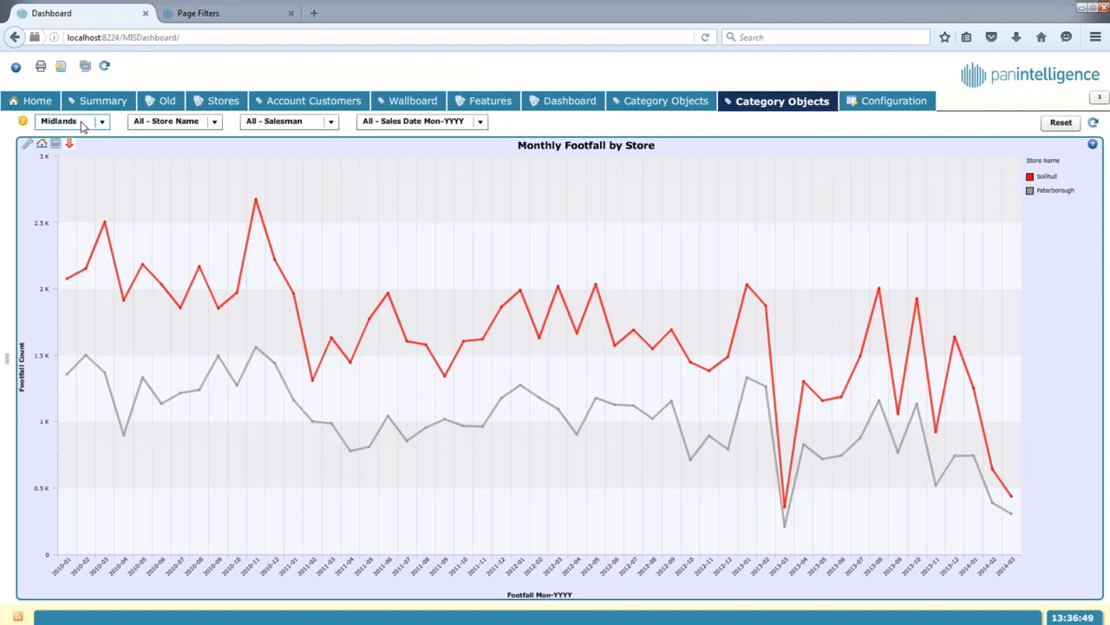
{"action": "left_click", "coordinate": [78, 121]}
{"action": "left_click", "coordinate": [54, 173]}
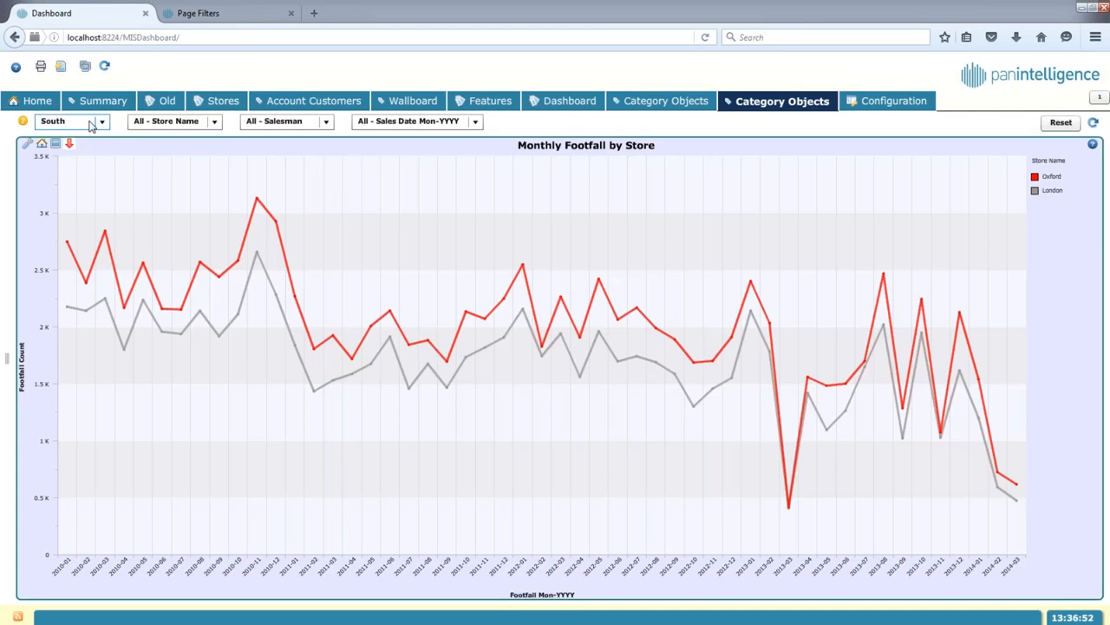
{"action": "left_click", "coordinate": [90, 123]}
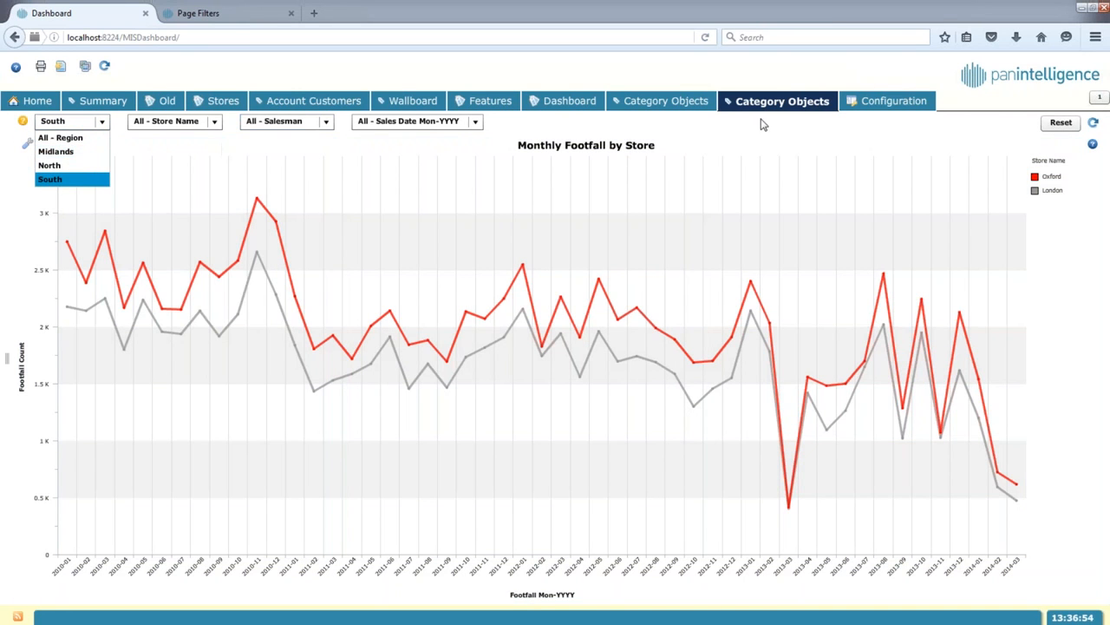
Step: Reopen the Category Objects category configuration and replace the Region object's default value with [[VARIABLE]]
{"action": "left_click", "coordinate": [886, 103]}
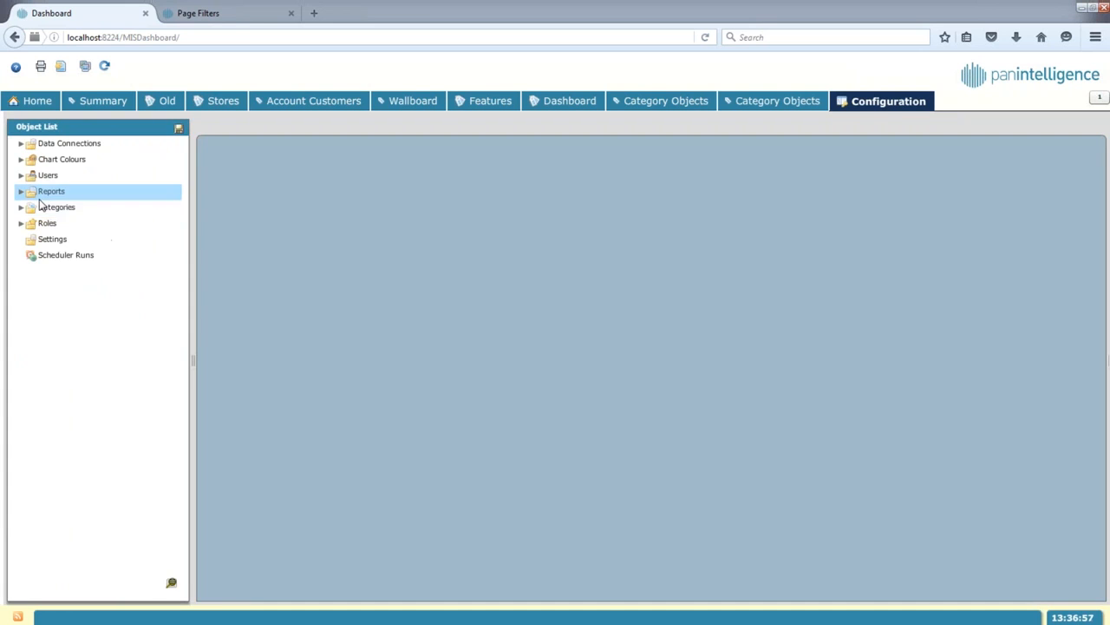
{"action": "left_click", "coordinate": [55, 207]}
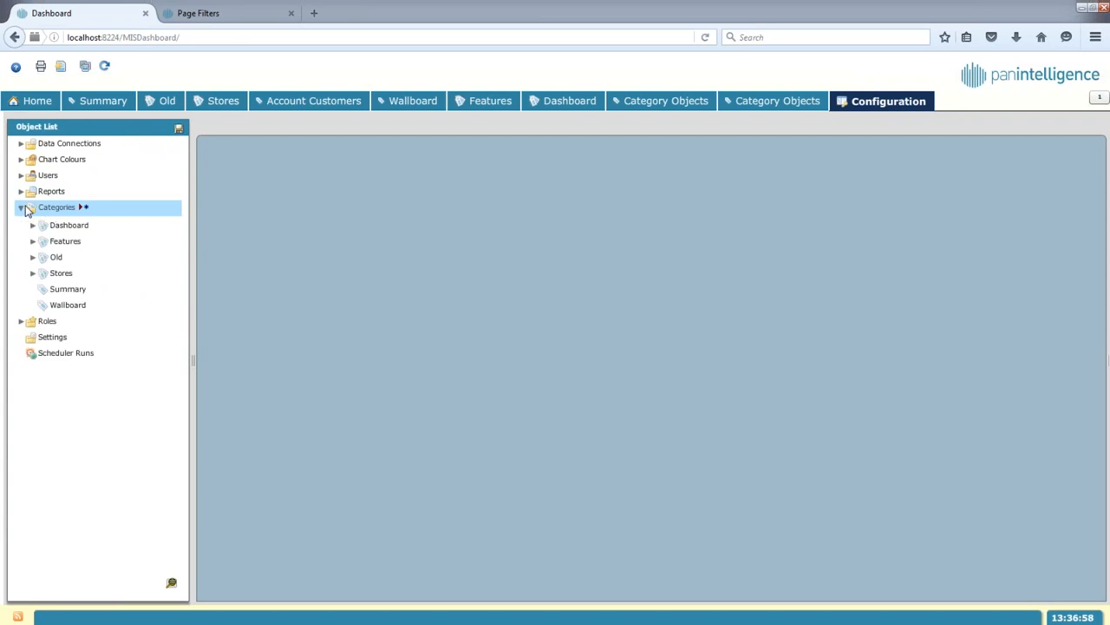
{"action": "left_click", "coordinate": [72, 242]}
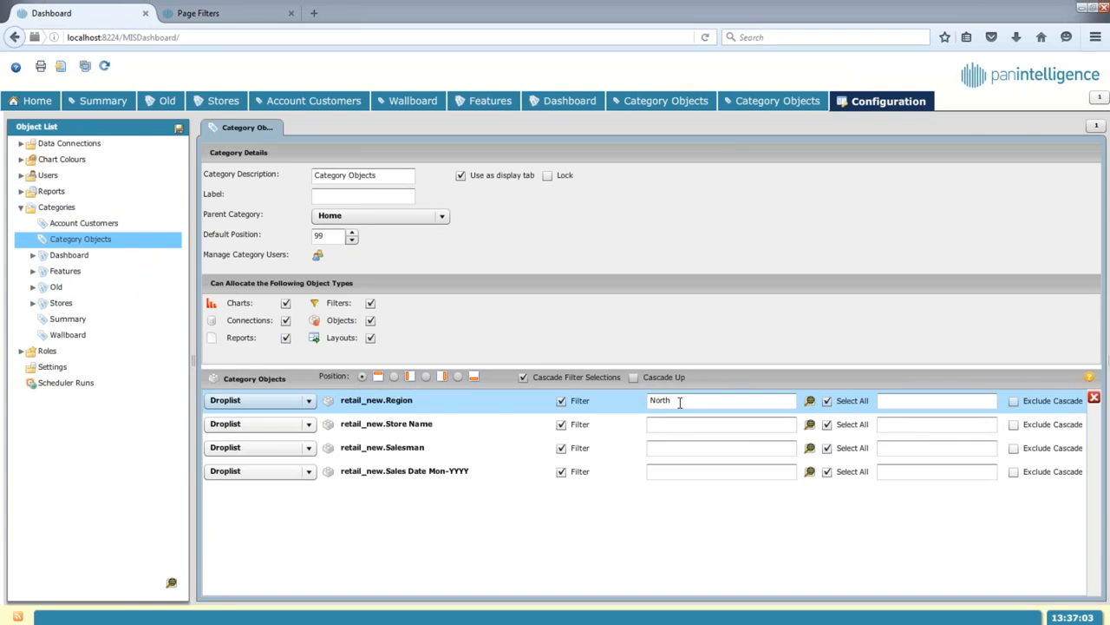
{"action": "double_click", "coordinate": [680, 402]}
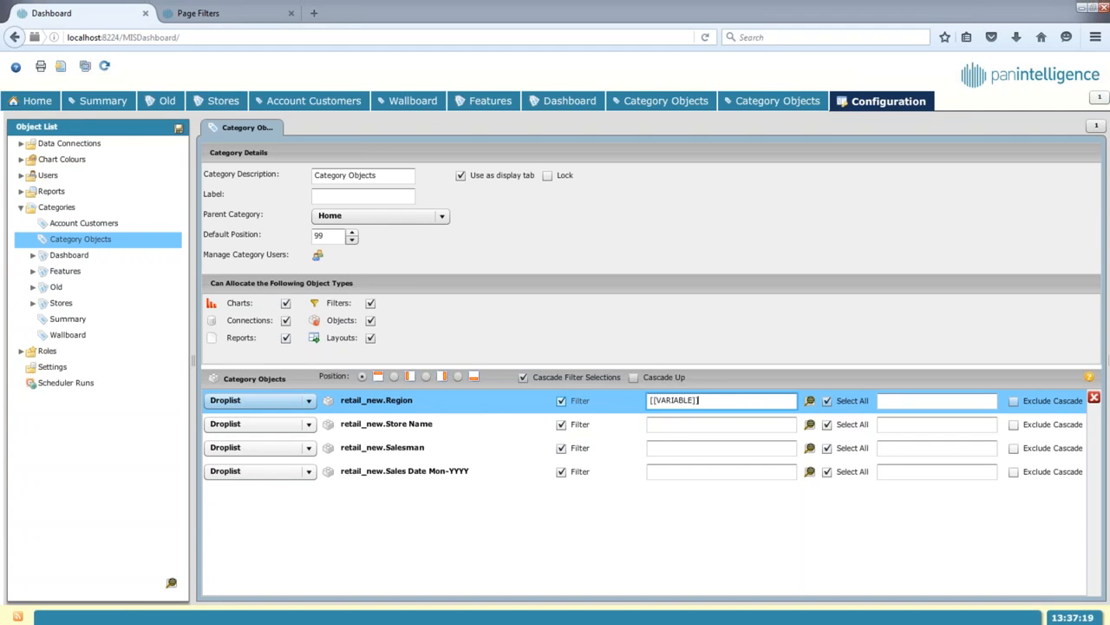
Step: Clear the Region object's default value and turn off its Select All option
{"action": "key", "text": "BackSpace"}
{"action": "key", "text": "BackSpace"}
{"action": "key", "text": "BackSpace"}
{"action": "key", "text": "BackSpace"}
{"action": "key", "text": "BackSpace"}
{"action": "key", "text": "BackSpace"}
{"action": "key", "text": "BackSpace"}
{"action": "key", "text": "BackSpace"}
{"action": "key", "text": "BackSpace"}
{"action": "key", "text": "BackSpace"}
{"action": "left_click", "coordinate": [827, 402]}
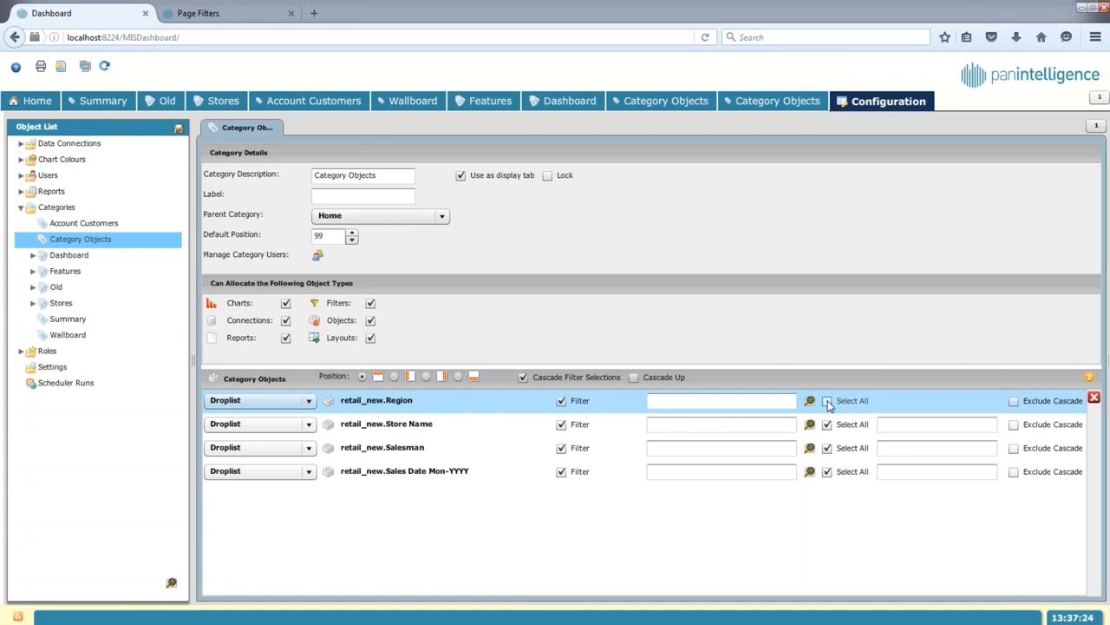
Step: On the second Category Objects page, set the Region filter to All - Region
{"action": "left_click", "coordinate": [779, 101]}
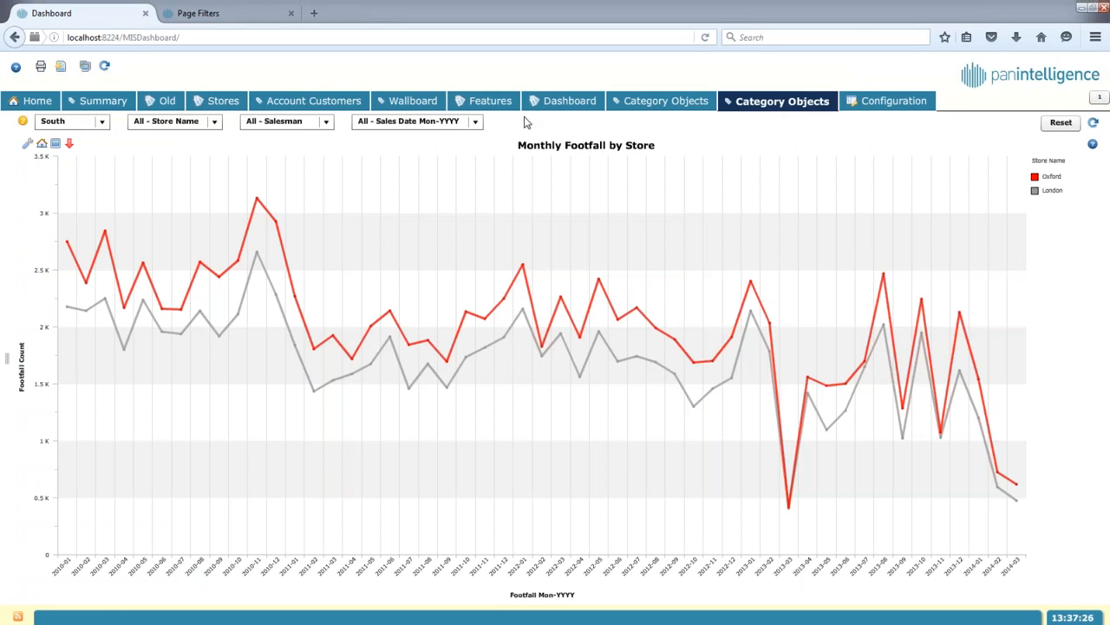
{"action": "left_click", "coordinate": [101, 122]}
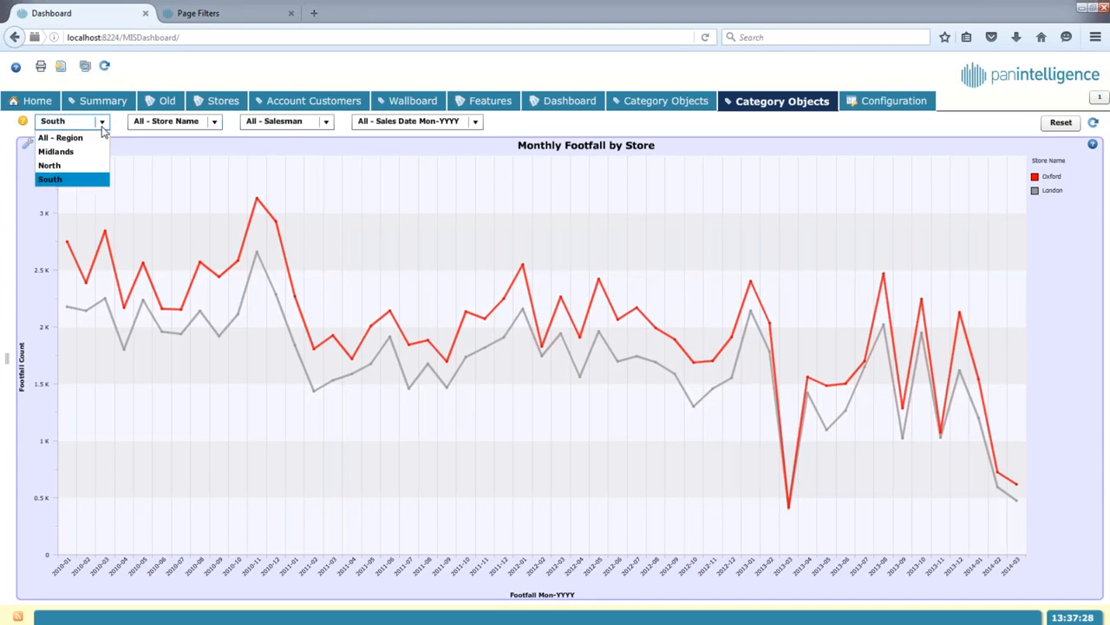
{"action": "left_click", "coordinate": [65, 137]}
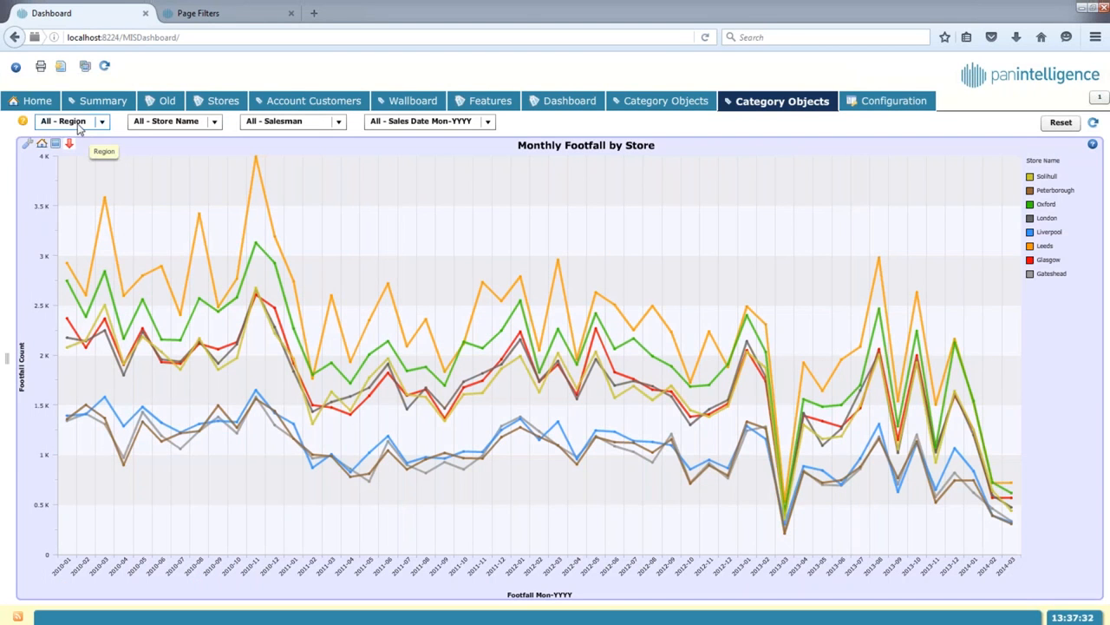
{"action": "left_click", "coordinate": [79, 127]}
{"action": "left_click", "coordinate": [76, 126]}
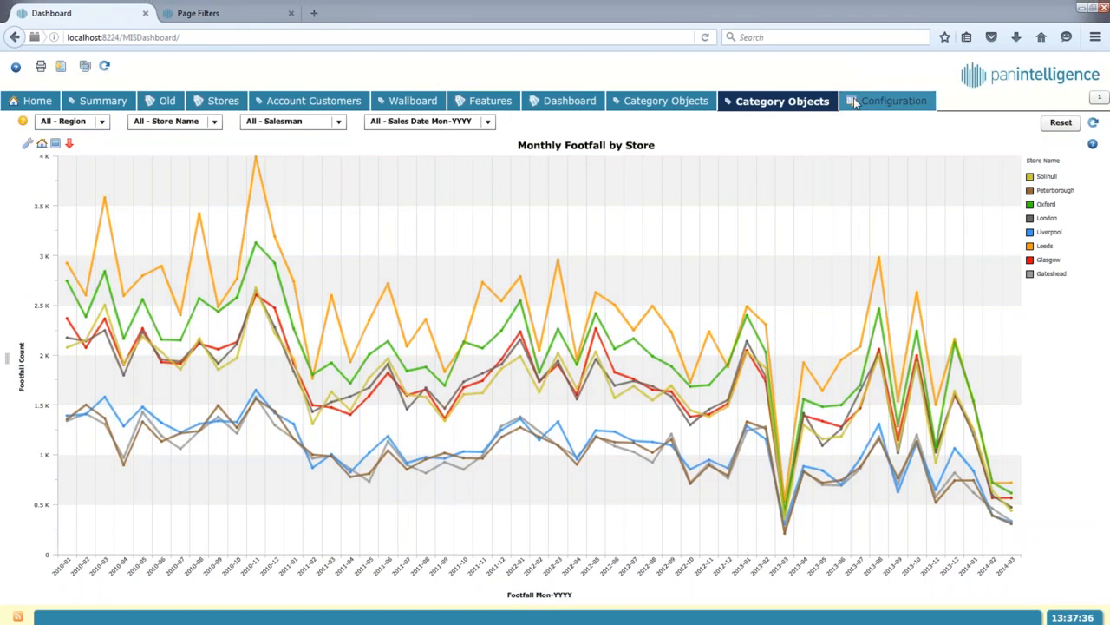
Step: Return to the configuration, save the Category Objects changes and reload the dashboard
{"action": "left_click", "coordinate": [894, 101]}
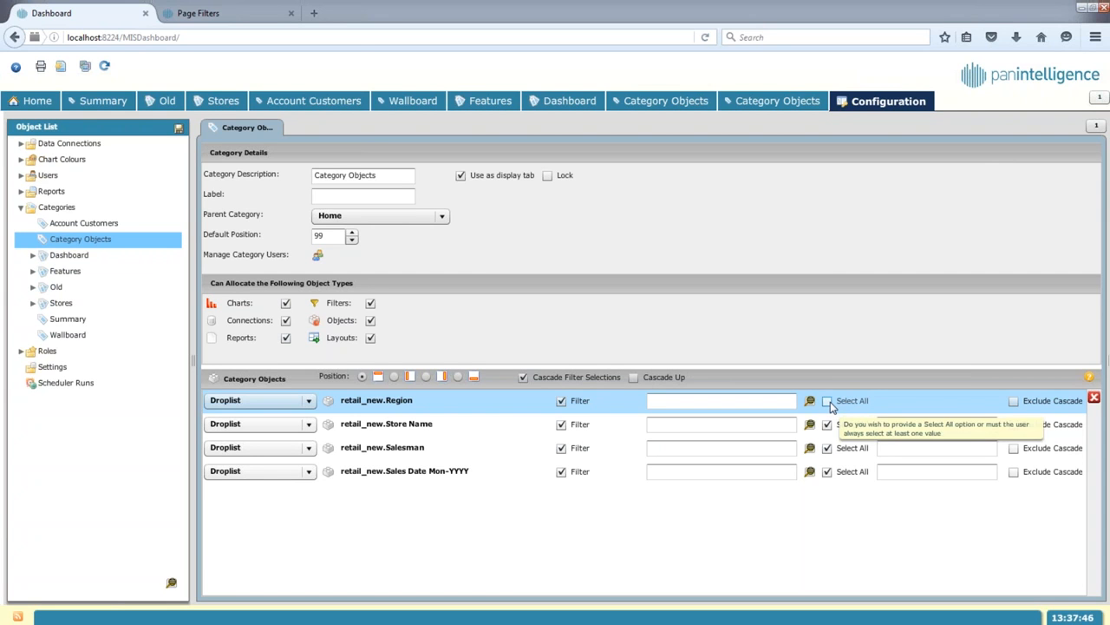
{"action": "left_click", "coordinate": [179, 128]}
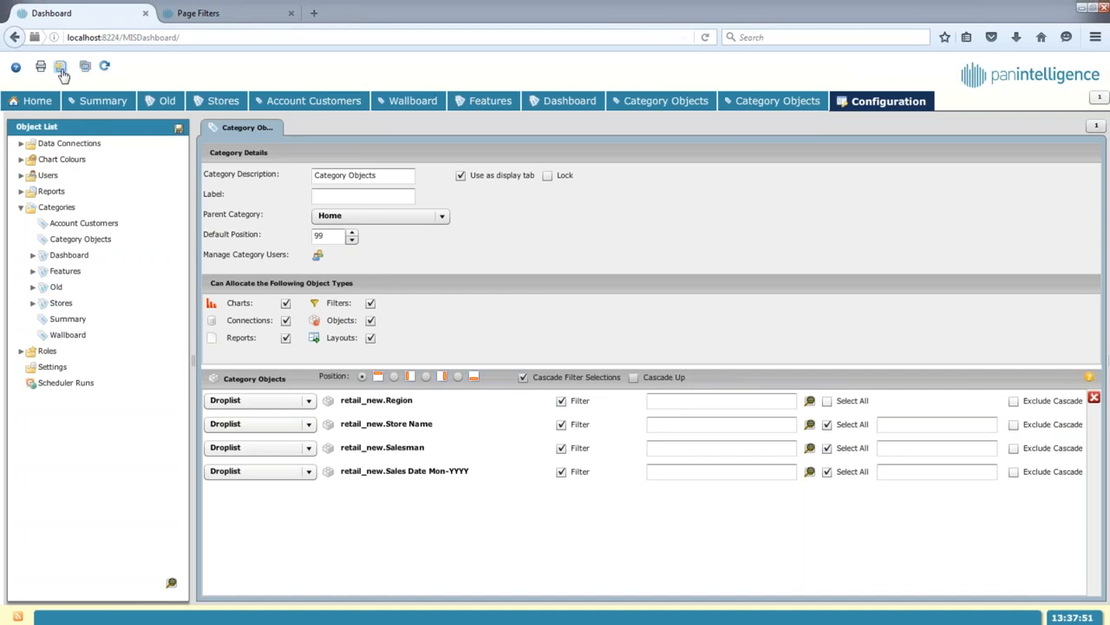
{"action": "left_click", "coordinate": [62, 72]}
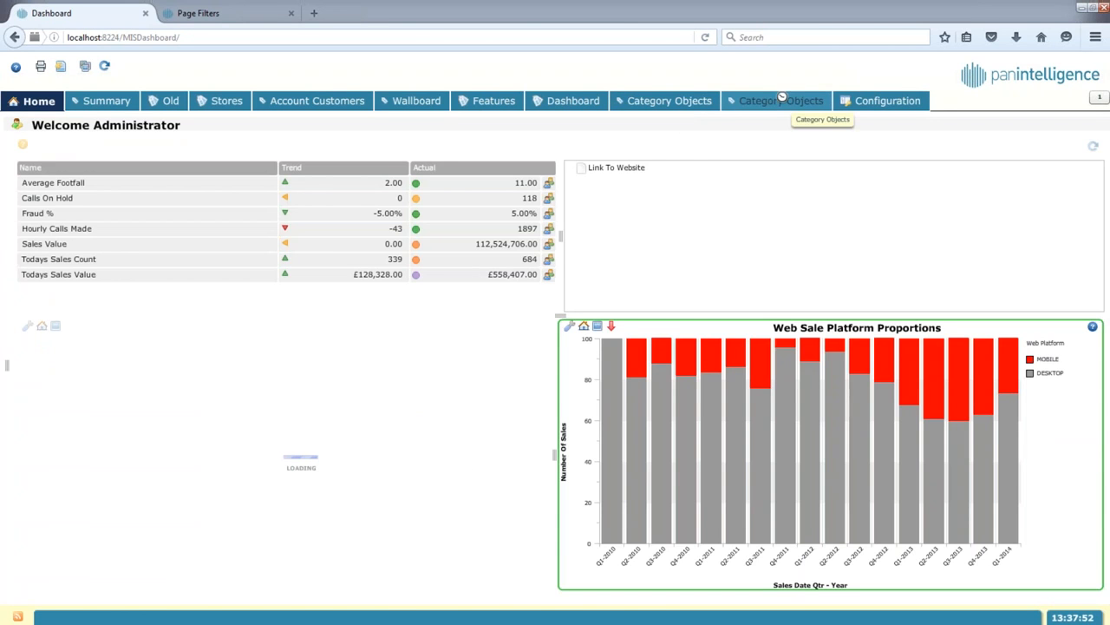
Step: On the second Category Objects page, filter the footfall chart by the North region and then by South
{"action": "left_click", "coordinate": [778, 102]}
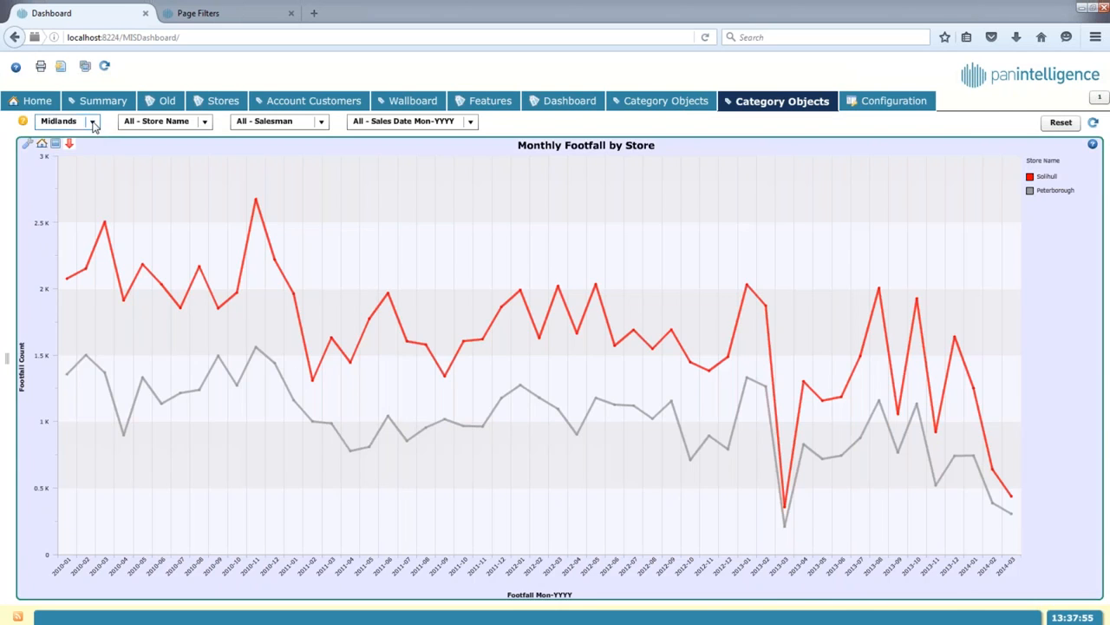
{"action": "left_click", "coordinate": [93, 123]}
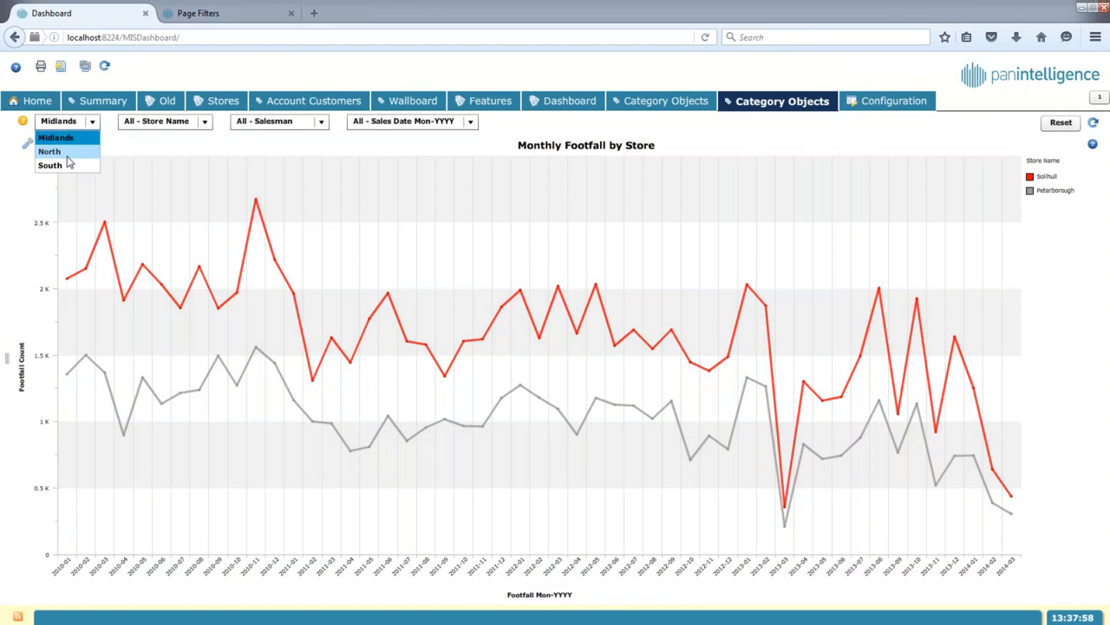
{"action": "left_click", "coordinate": [73, 157]}
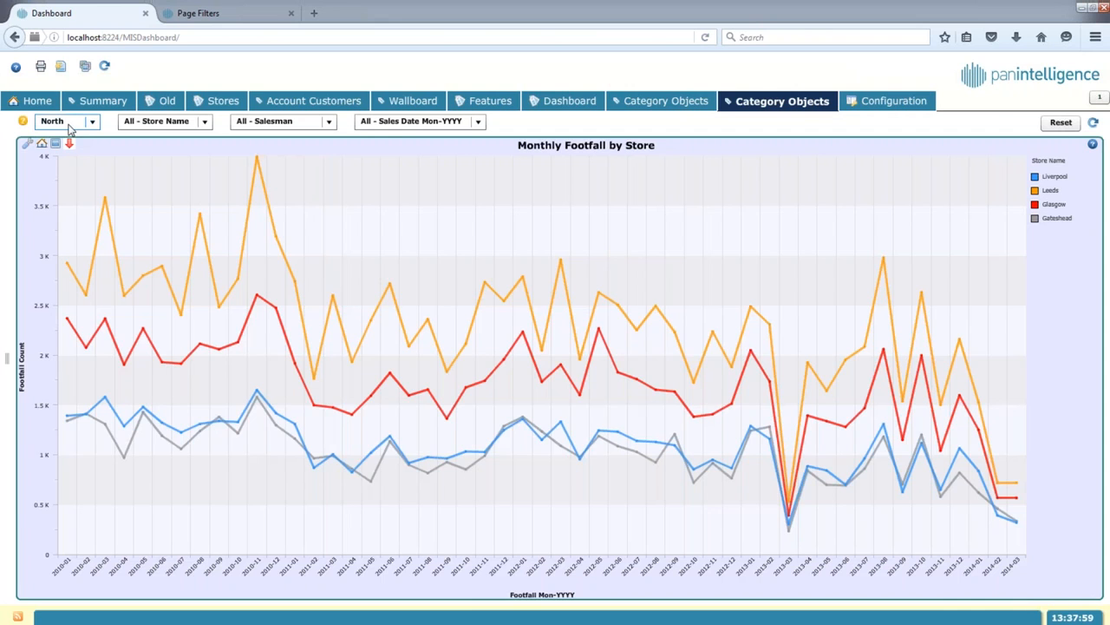
{"action": "left_click", "coordinate": [71, 123]}
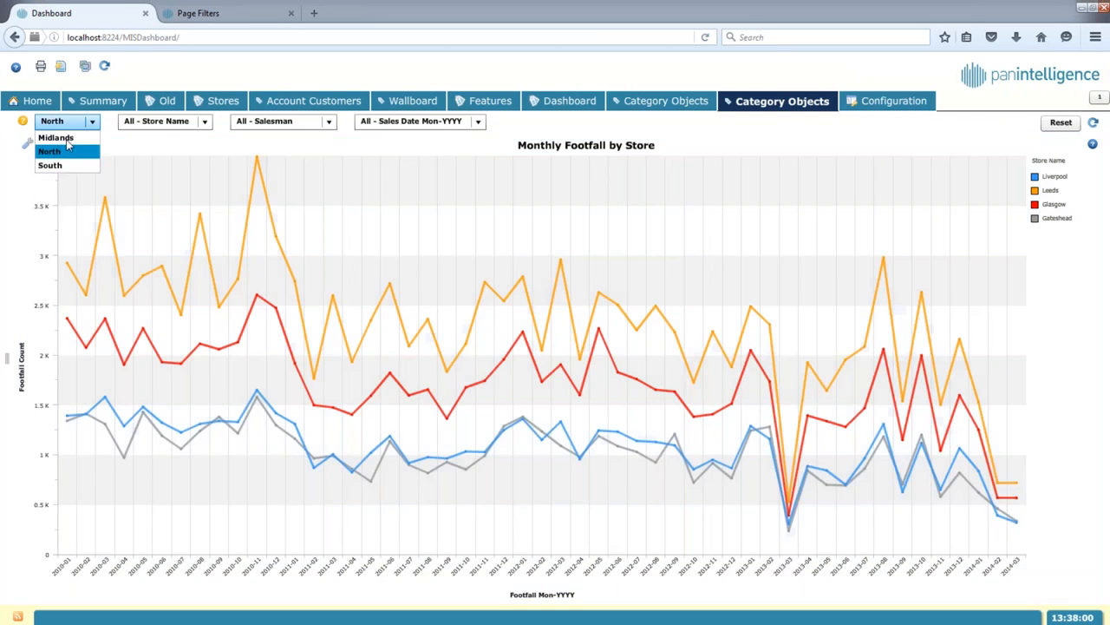
{"action": "left_click", "coordinate": [60, 161]}
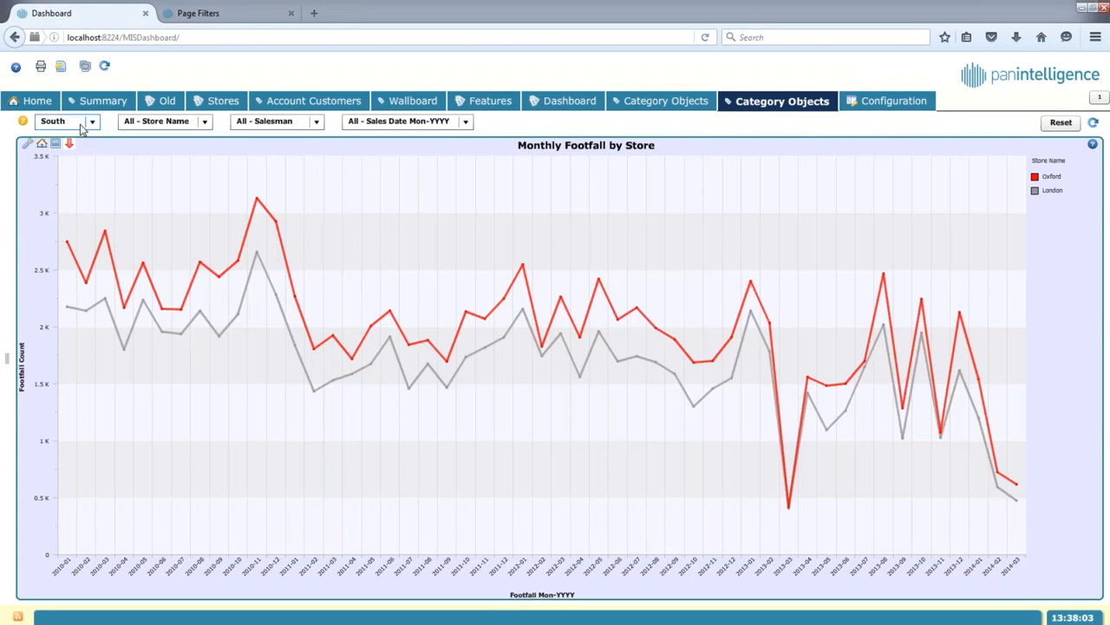
Step: On the second Category Objects page, filter the footfall chart by the Midlands region
{"action": "left_click", "coordinate": [87, 123]}
{"action": "left_click", "coordinate": [72, 141]}
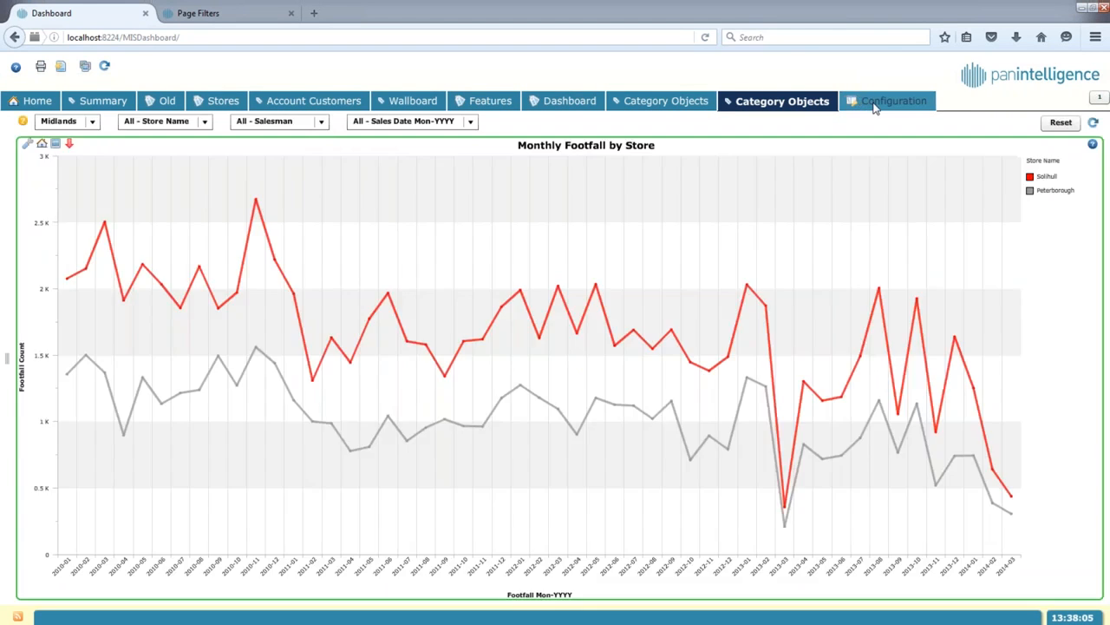
Step: Open the Category Objects category in the configuration and turn on the Region object's Select All option
{"action": "left_click", "coordinate": [887, 101]}
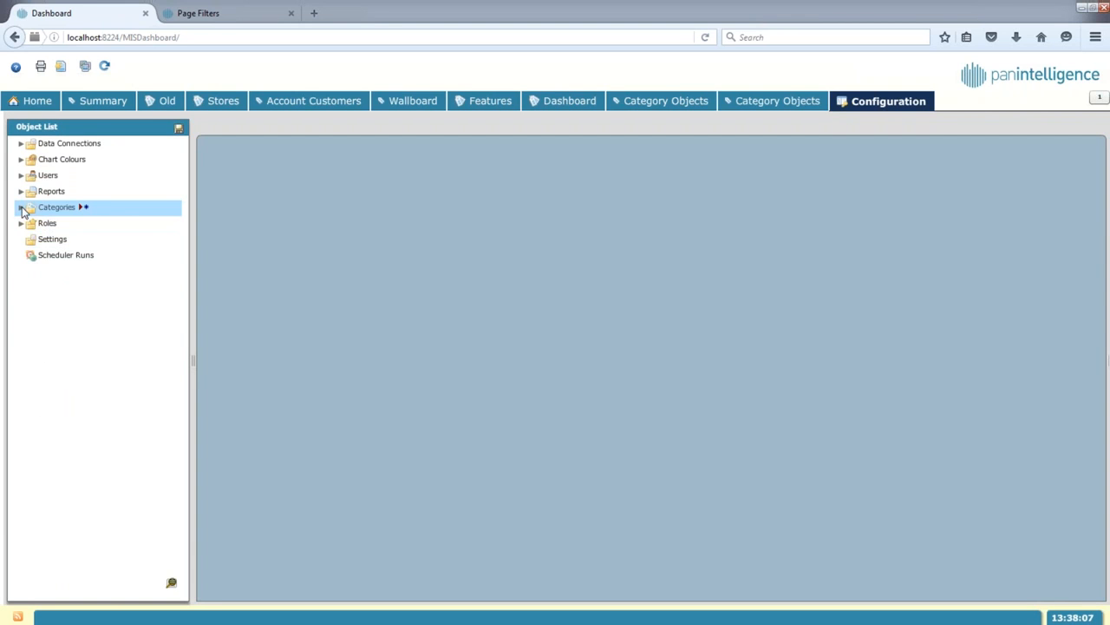
{"action": "left_click", "coordinate": [21, 207]}
{"action": "left_click", "coordinate": [65, 243]}
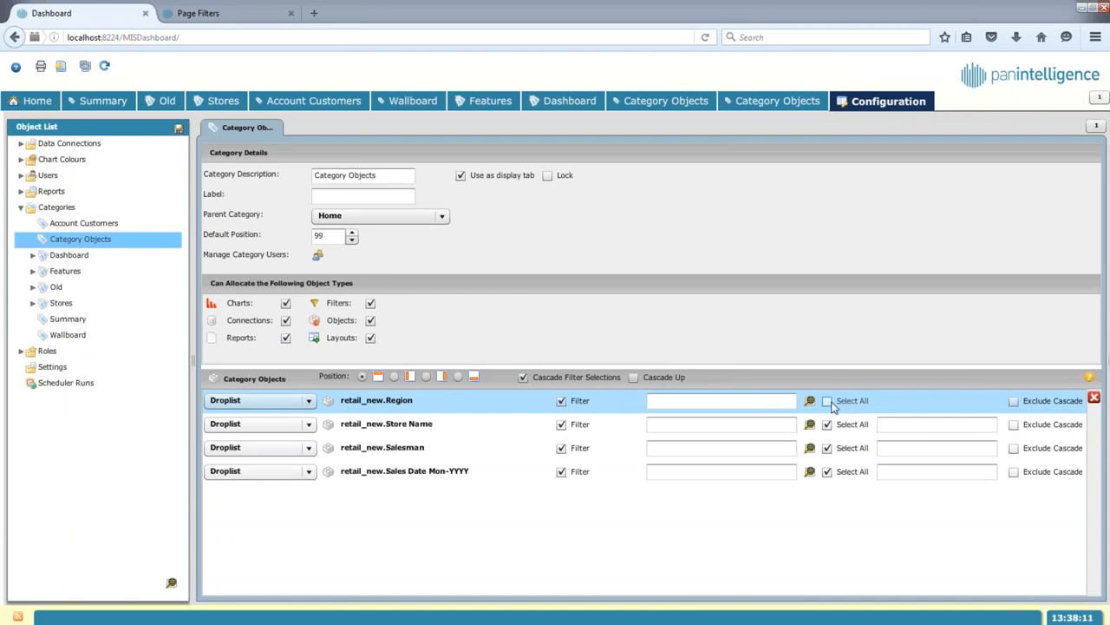
{"action": "left_click", "coordinate": [828, 403]}
{"action": "left_click", "coordinate": [920, 423]}
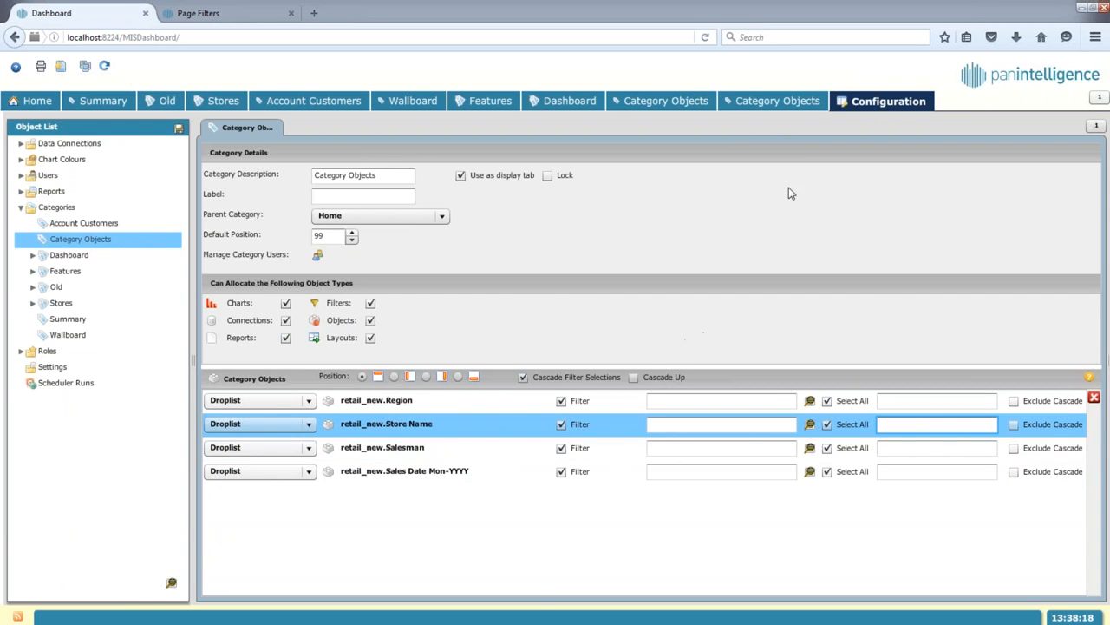
Step: Set the Salesman object's Select All label to Everybody and save the Category Objects changes
{"action": "left_click", "coordinate": [775, 101]}
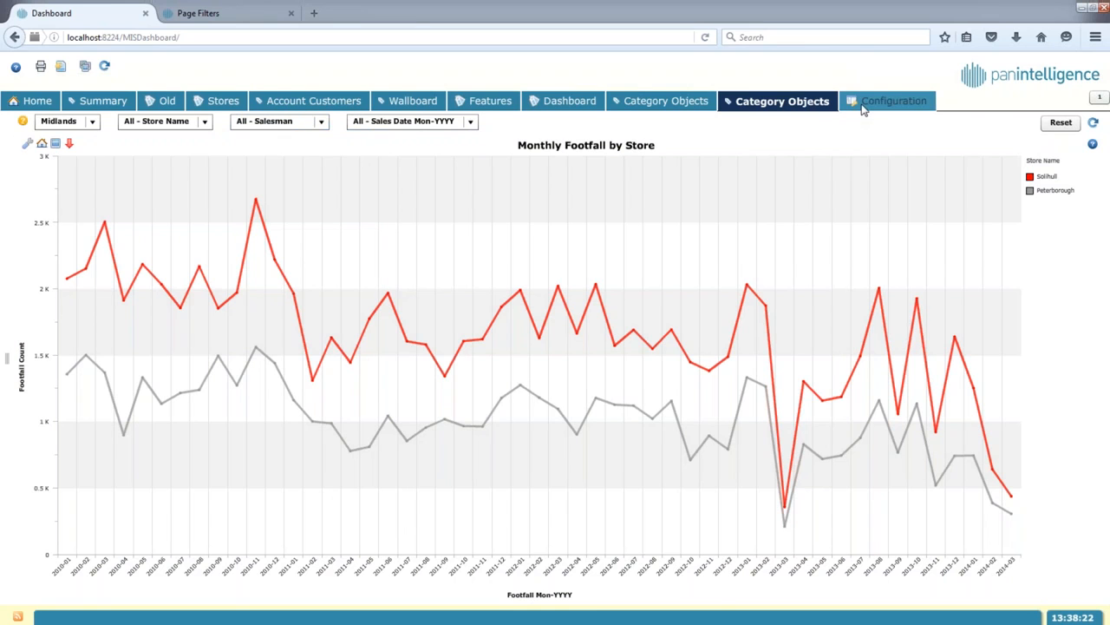
{"action": "left_click", "coordinate": [866, 102]}
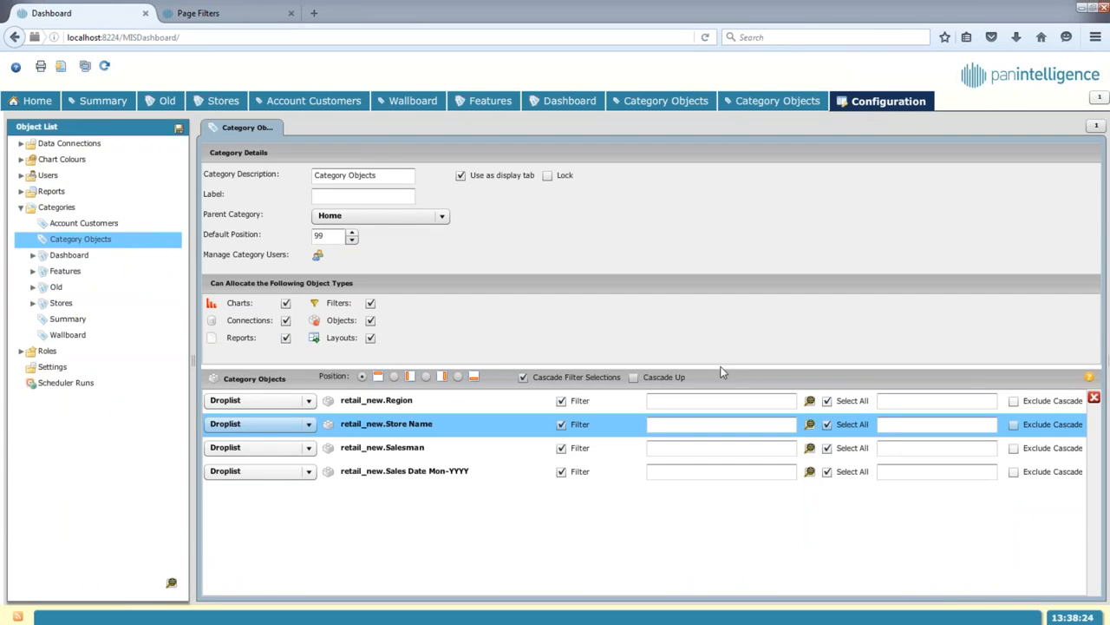
{"action": "left_click", "coordinate": [880, 448]}
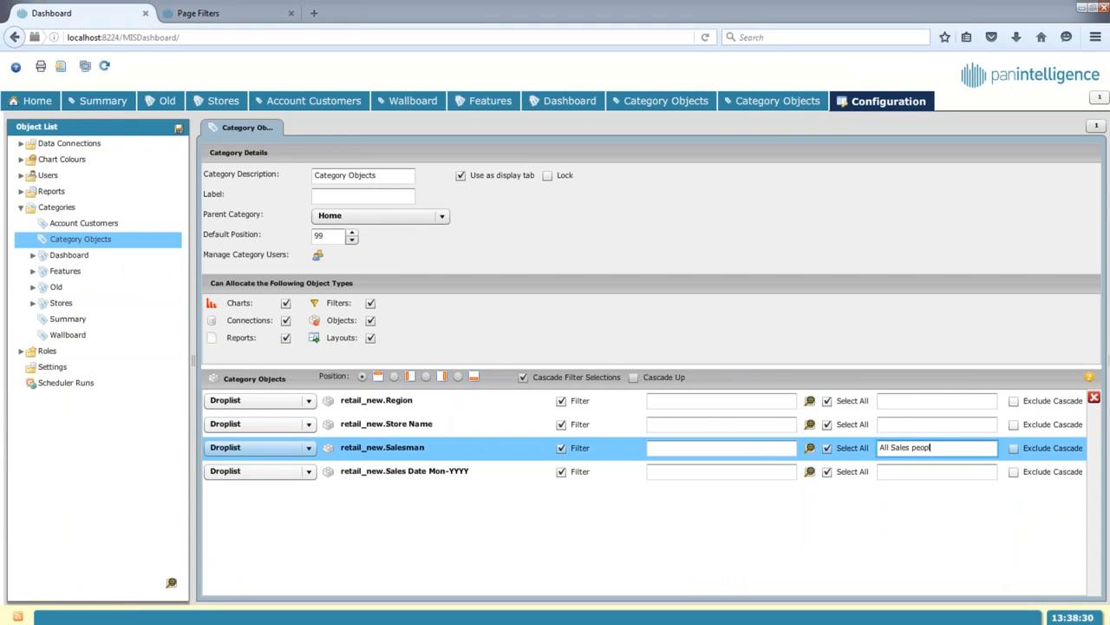
{"action": "key", "text": "BackSpace"}
{"action": "key", "text": "BackSpace"}
{"action": "key", "text": "BackSpace"}
{"action": "key", "text": "BackSpace"}
{"action": "key", "text": "BackSpace"}
{"action": "key", "text": "BackSpace"}
{"action": "key", "text": "BackSpace"}
{"action": "key", "text": "BackSpace"}
{"action": "key", "text": "BackSpace"}
{"action": "key", "text": "BackSpace"}
{"action": "key", "text": "BackSpace"}
{"action": "key", "text": "BackSpace"}
{"action": "key", "text": "BackSpace"}
{"action": "key", "text": "BackSpace"}
{"action": "key", "text": "BackSpace"}
{"action": "left_click", "coordinate": [178, 130]}
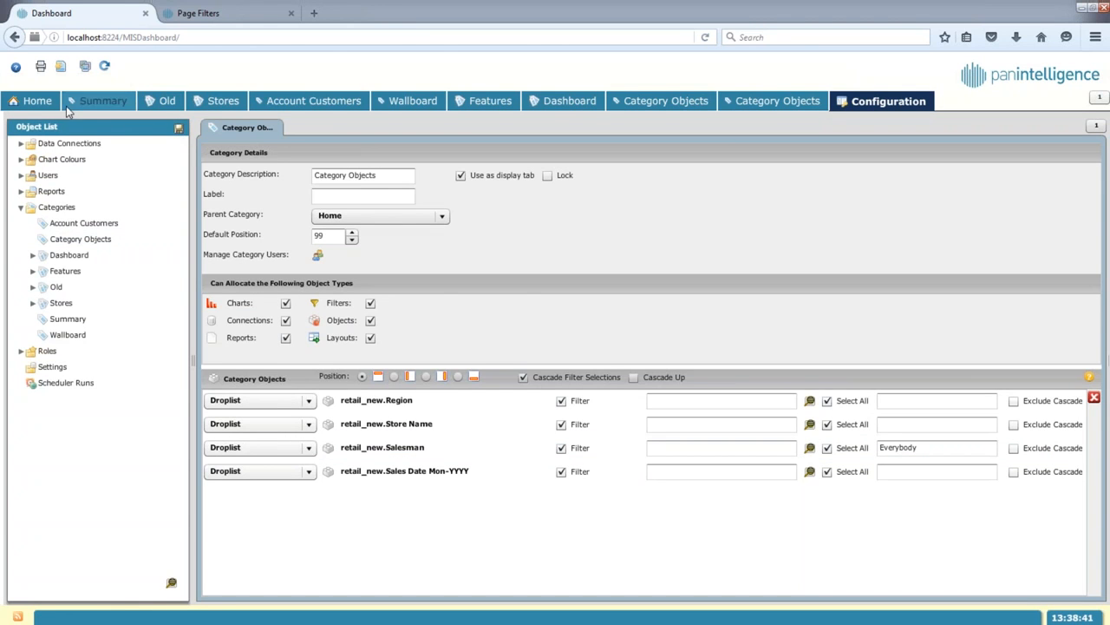
Step: Reload the dashboard and examine the Salesman filter's options on the second Category Objects page
{"action": "left_click", "coordinate": [60, 67]}
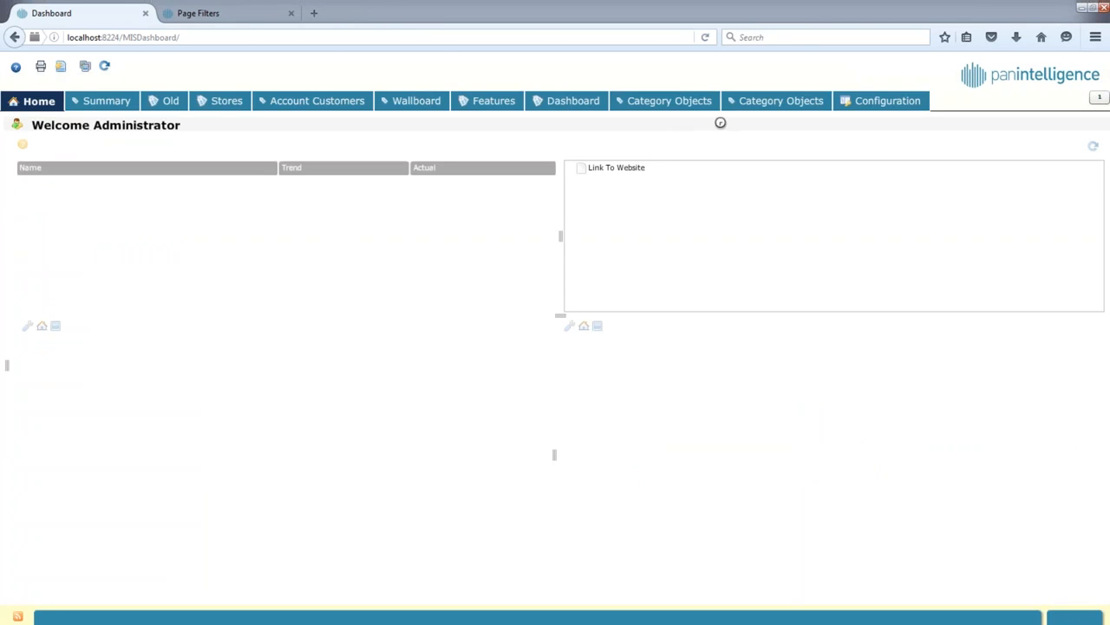
{"action": "left_click", "coordinate": [780, 101]}
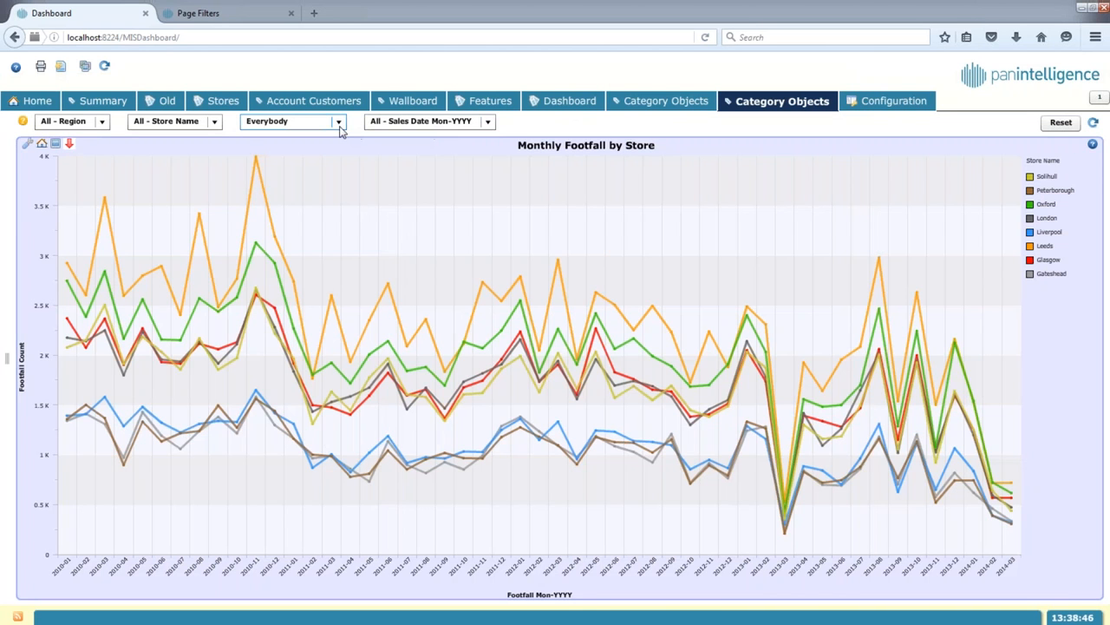
{"action": "left_click", "coordinate": [337, 125]}
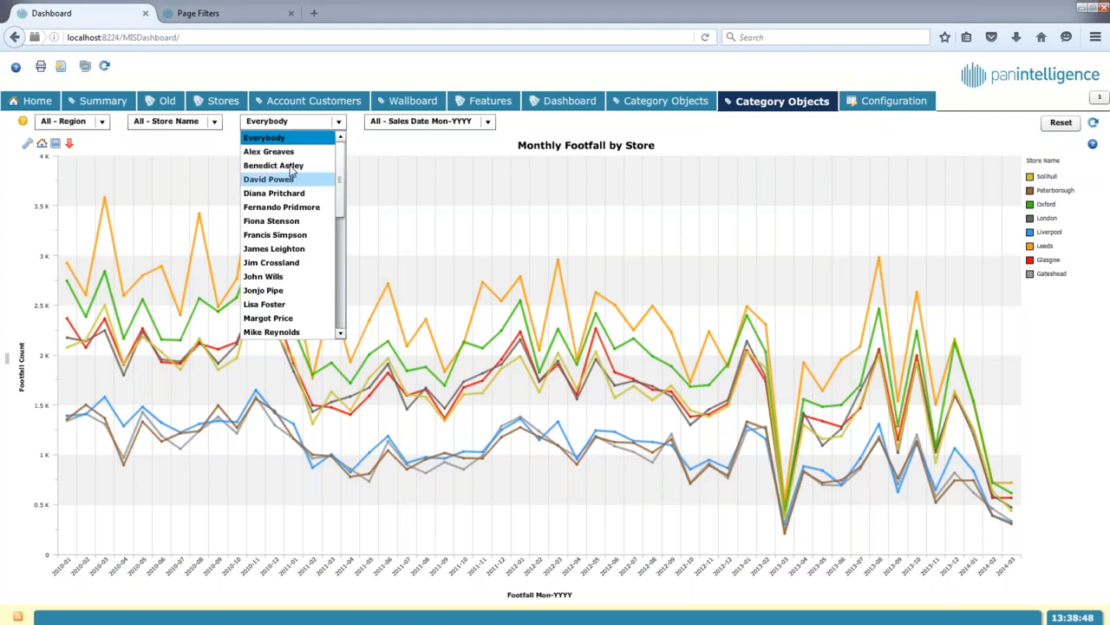
{"action": "left_click", "coordinate": [473, 163]}
Step: In the Category Objects configuration, turn on Exclude Cascade for the Sales Date Mon-YYYY object and save the changes
{"action": "left_click", "coordinate": [889, 102]}
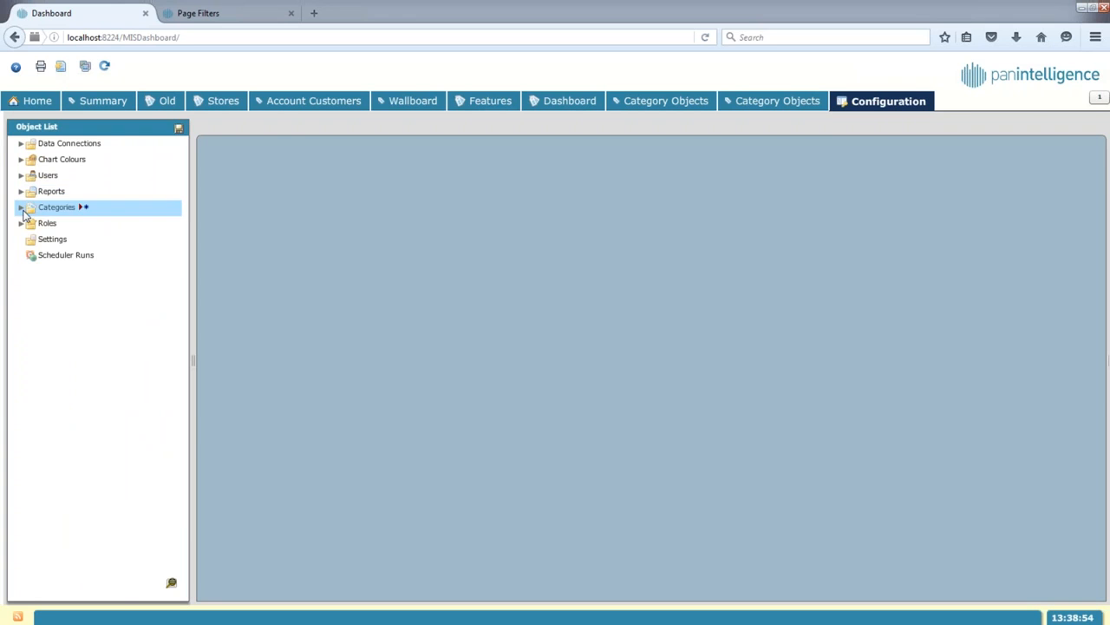
{"action": "left_click", "coordinate": [22, 209]}
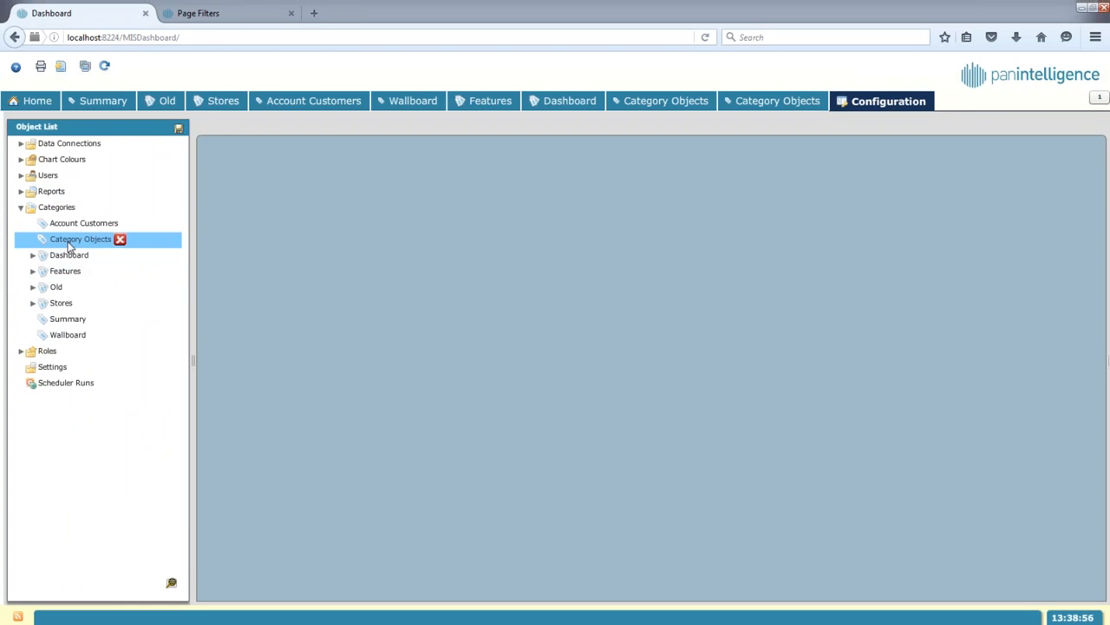
{"action": "left_click", "coordinate": [68, 242]}
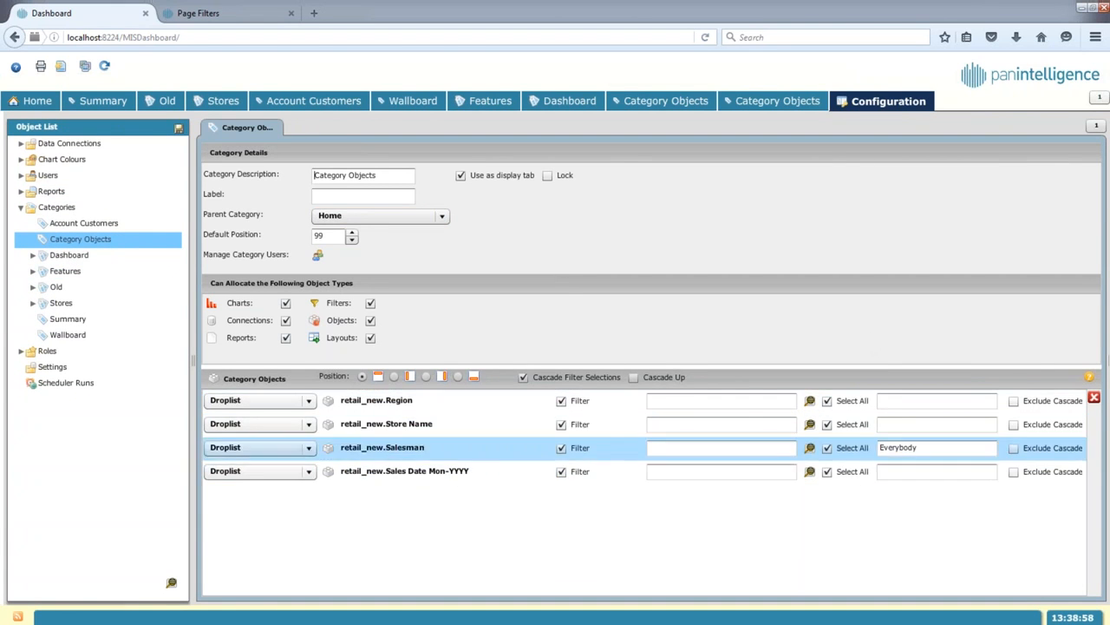
{"action": "left_click", "coordinate": [1014, 472]}
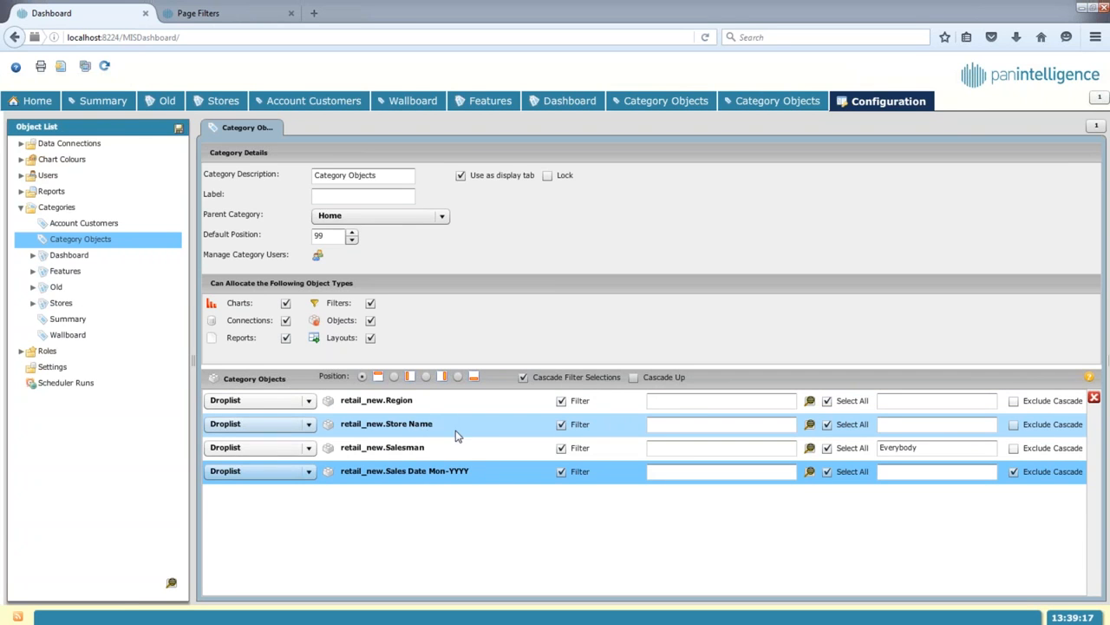
{"action": "left_click", "coordinate": [462, 475]}
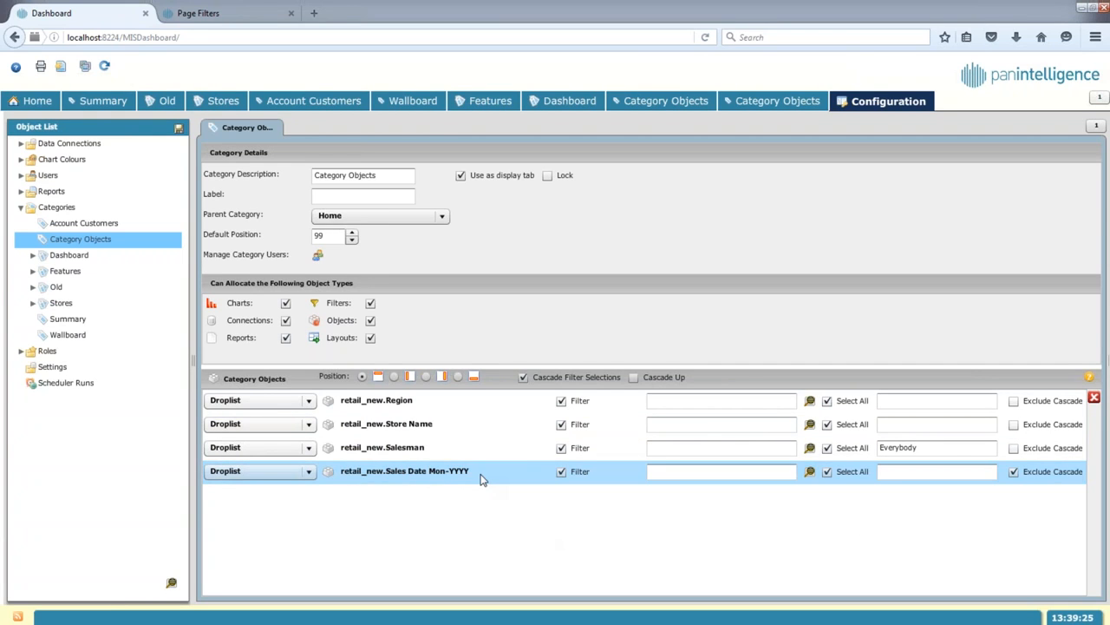
{"action": "left_click", "coordinate": [1014, 472]}
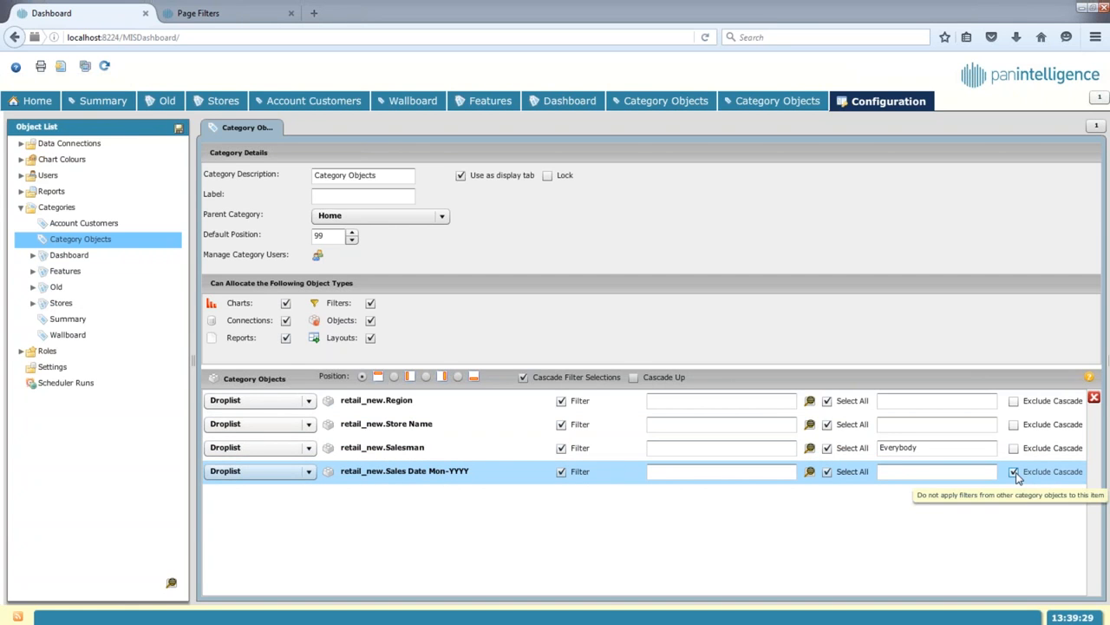
{"action": "left_click", "coordinate": [177, 131]}
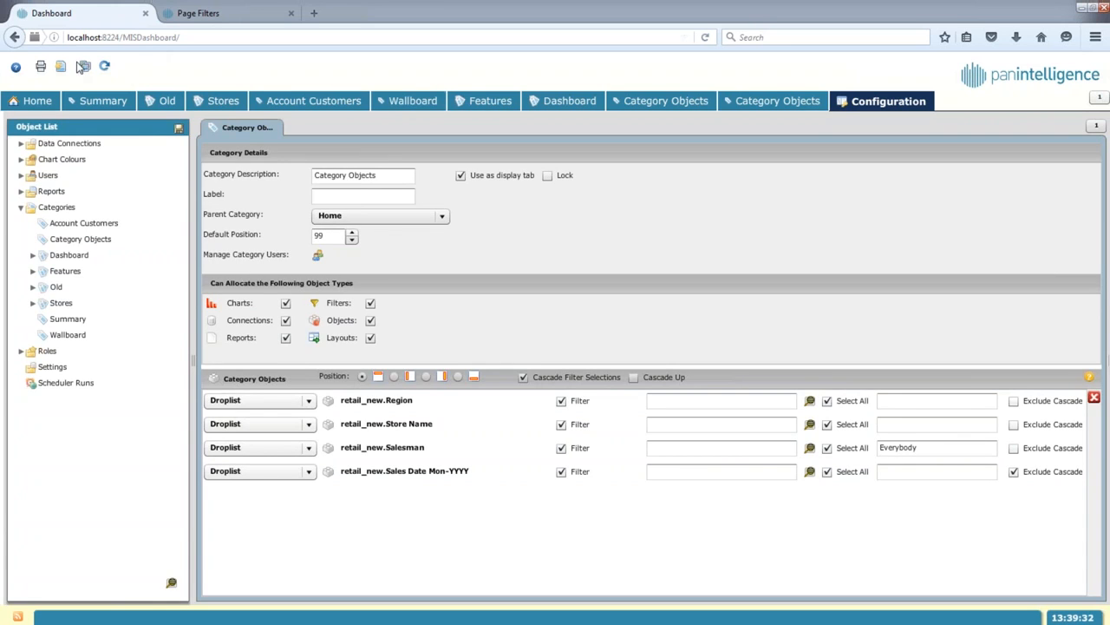
Step: Reload the dashboard and filter the second Category Objects page by the second listed salesman and the North region
{"action": "left_click", "coordinate": [59, 66]}
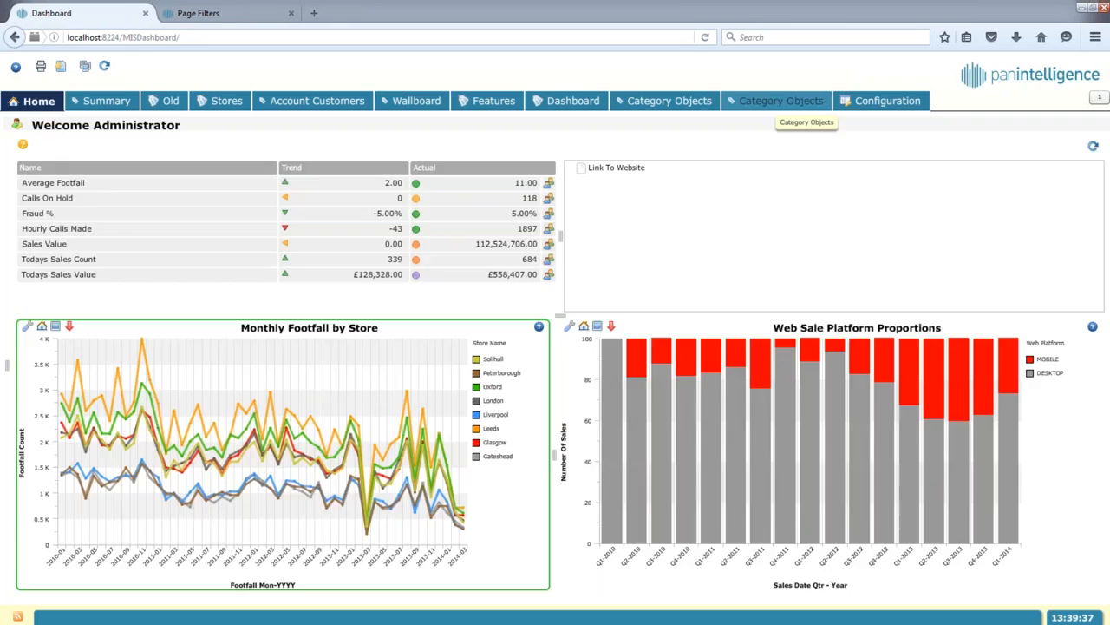
{"action": "left_click", "coordinate": [764, 100]}
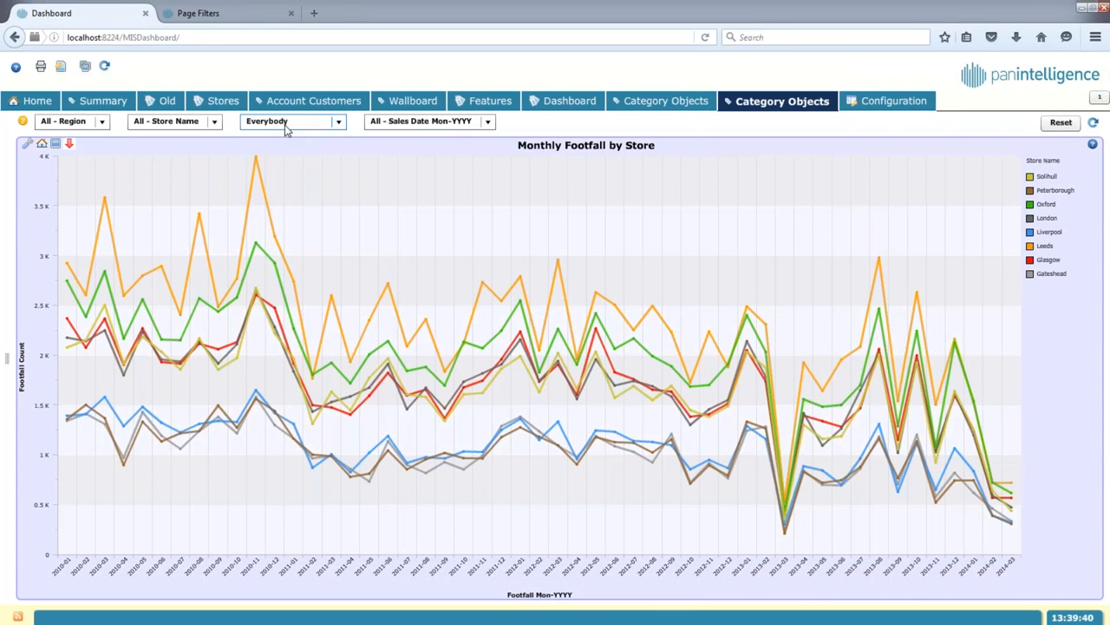
{"action": "left_click", "coordinate": [287, 126]}
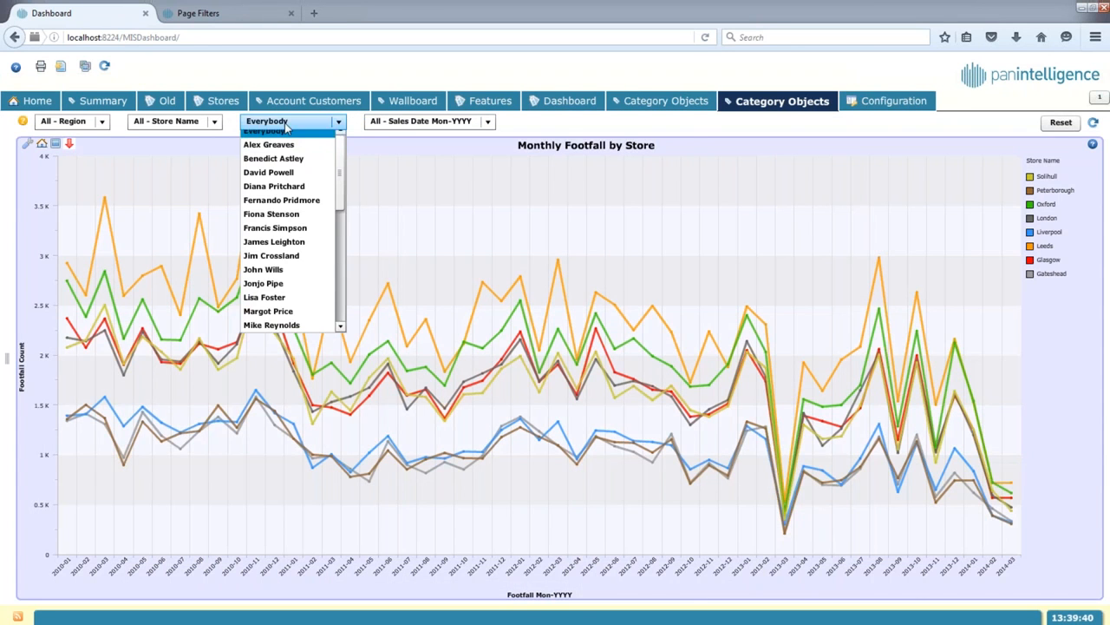
{"action": "left_click", "coordinate": [274, 158]}
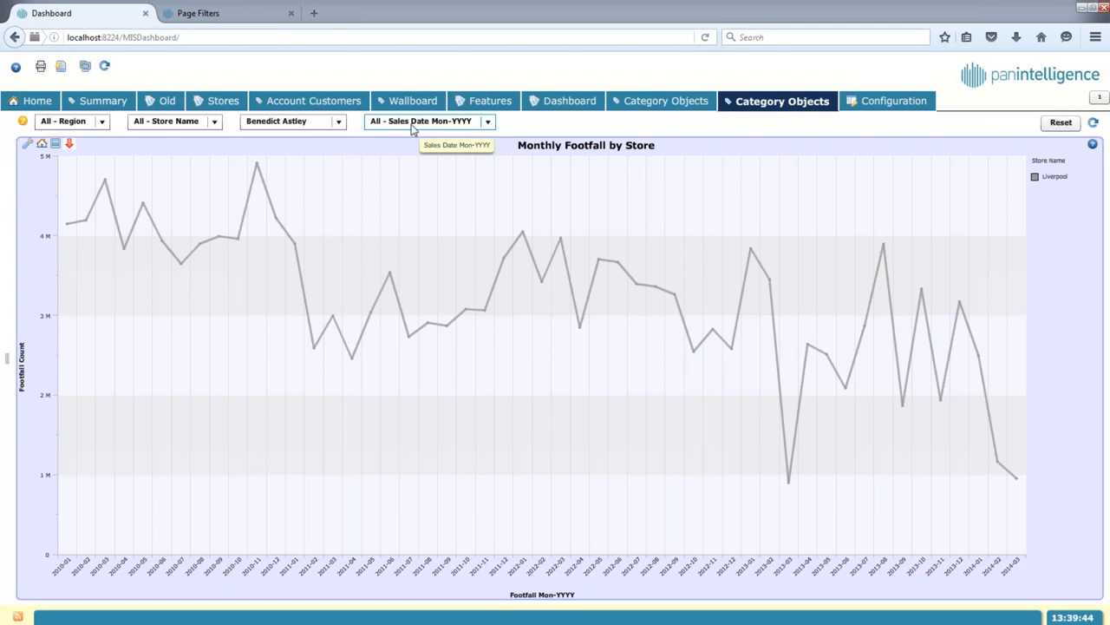
{"action": "left_click", "coordinate": [98, 121]}
{"action": "left_click", "coordinate": [80, 161]}
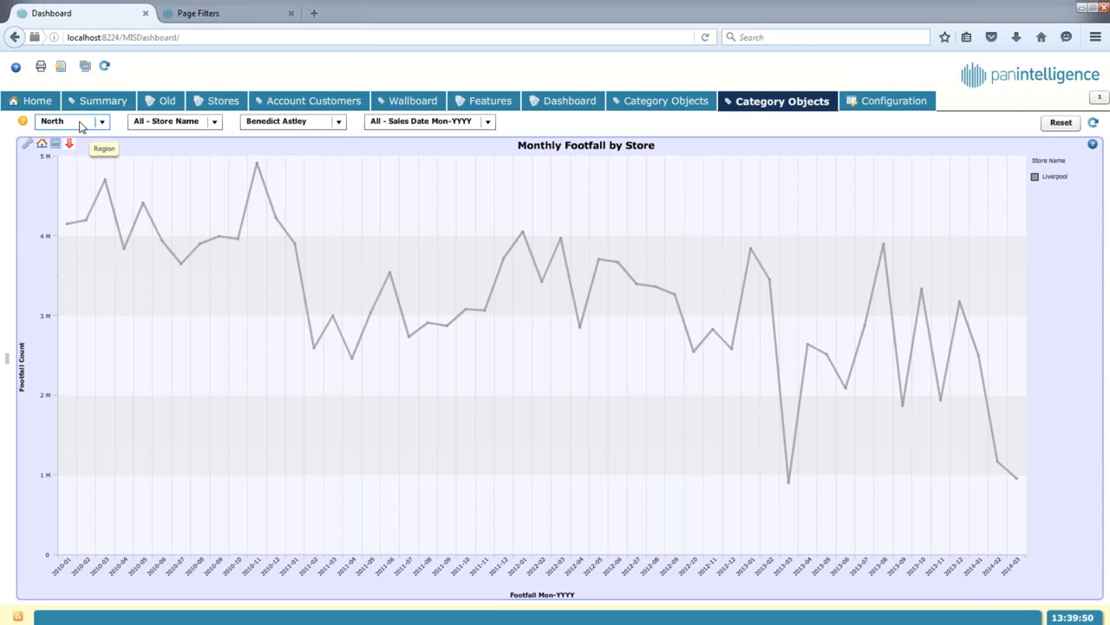
Step: View the Store Name filter's XML and examine the region condition in its SQL
{"action": "right_click", "coordinate": [80, 126]}
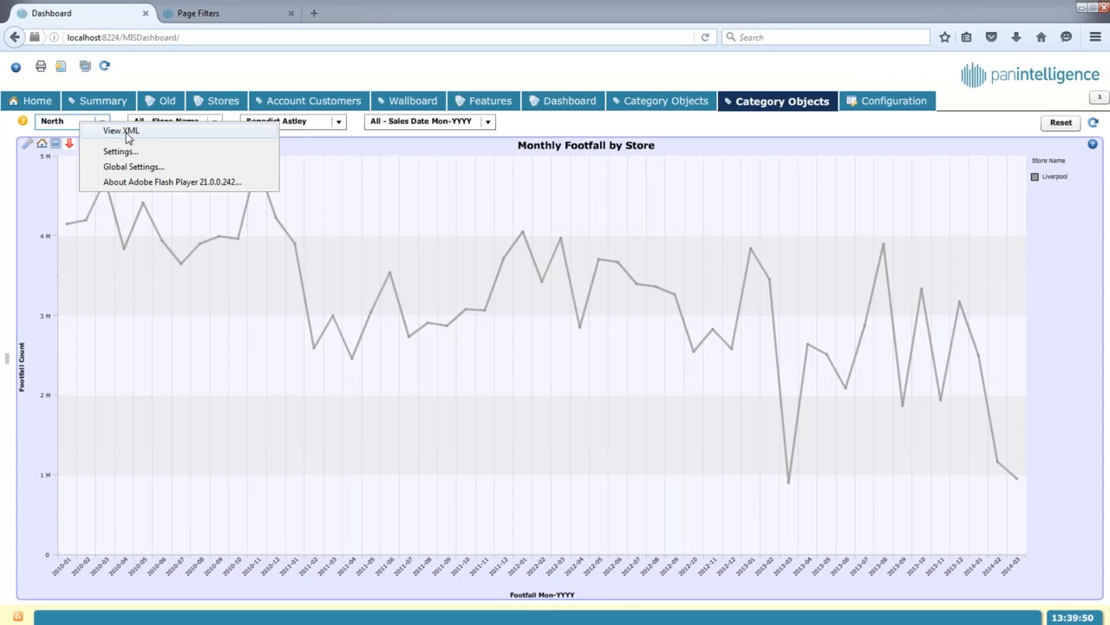
{"action": "left_click", "coordinate": [153, 124]}
{"action": "right_click", "coordinate": [153, 126]}
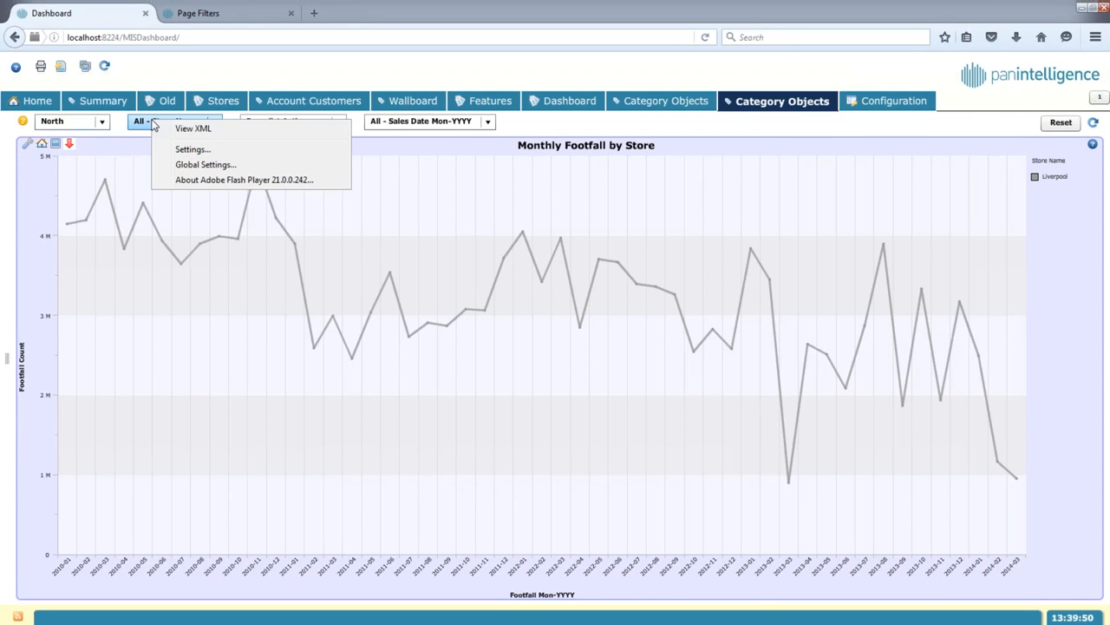
{"action": "left_click", "coordinate": [182, 129]}
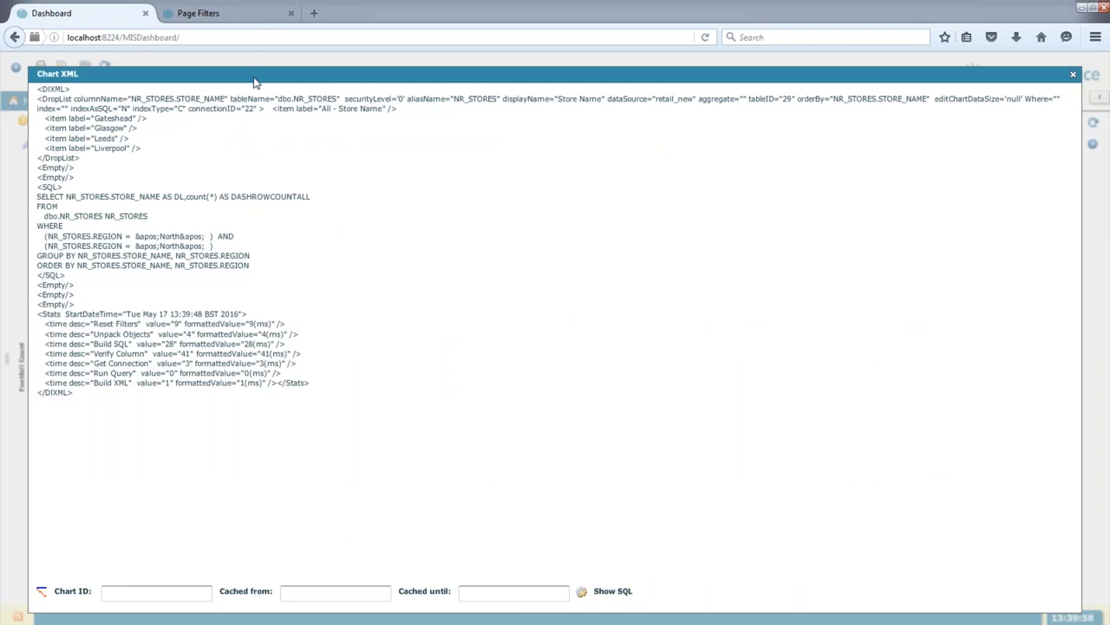
{"action": "left_click_drag", "start_coordinate": [254, 80], "coordinate": [286, 173]}
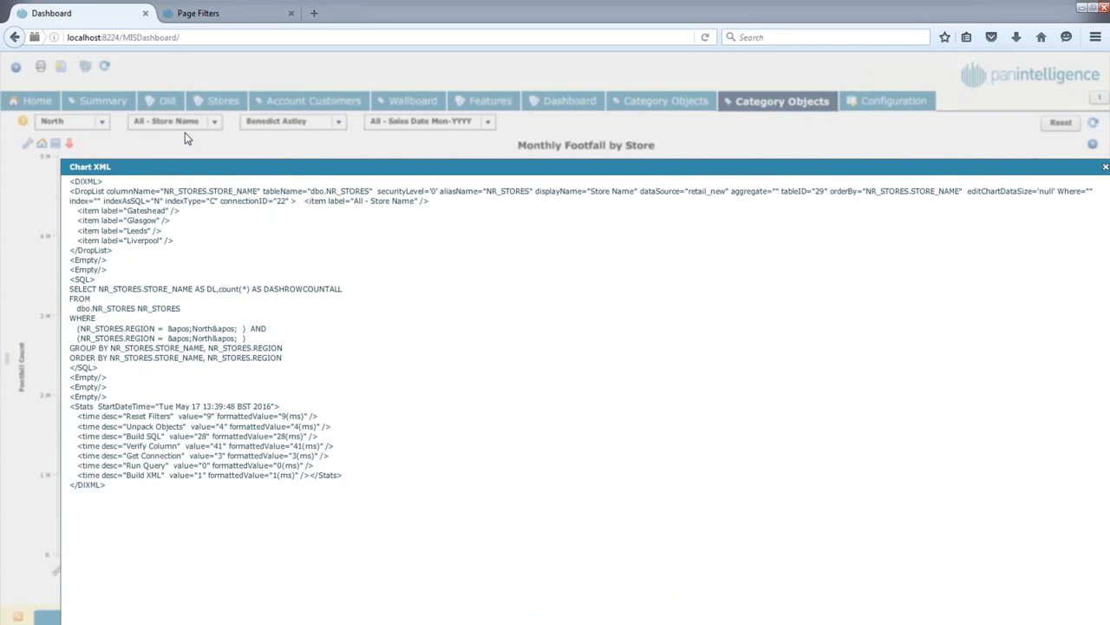
{"action": "left_click_drag", "start_coordinate": [251, 338], "coordinate": [83, 289]}
{"action": "left_click_drag", "start_coordinate": [238, 331], "coordinate": [174, 335]}
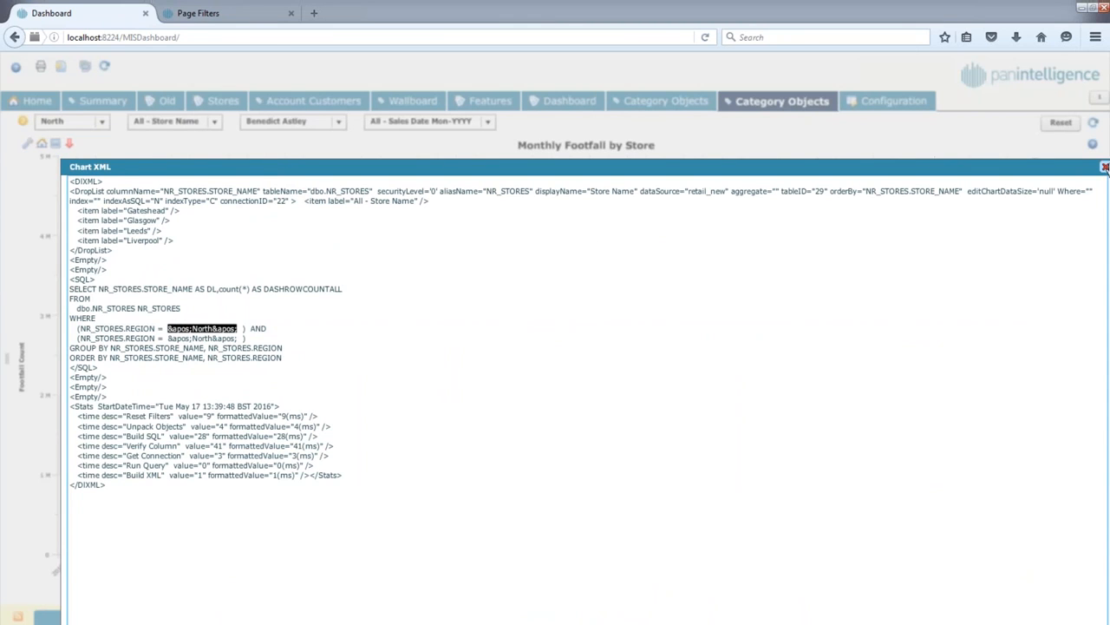
{"action": "left_click", "coordinate": [1105, 166]}
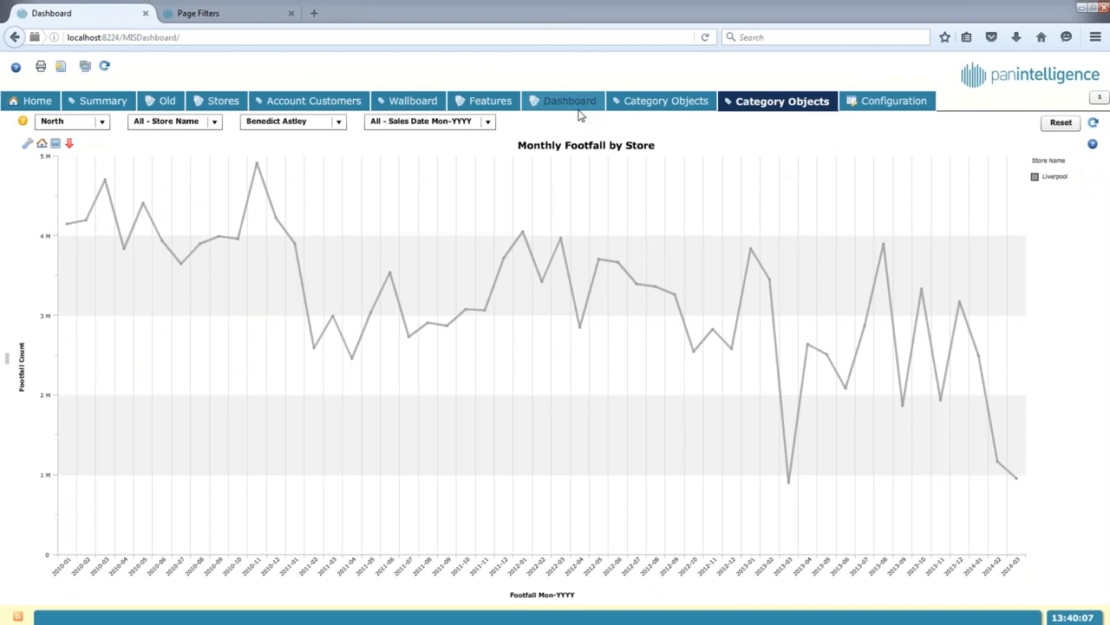
Step: View the Sales Date Mon-YYYY filter's XML and examine its SQL for conditions from the other filters
{"action": "right_click", "coordinate": [434, 127]}
{"action": "left_click", "coordinate": [467, 132]}
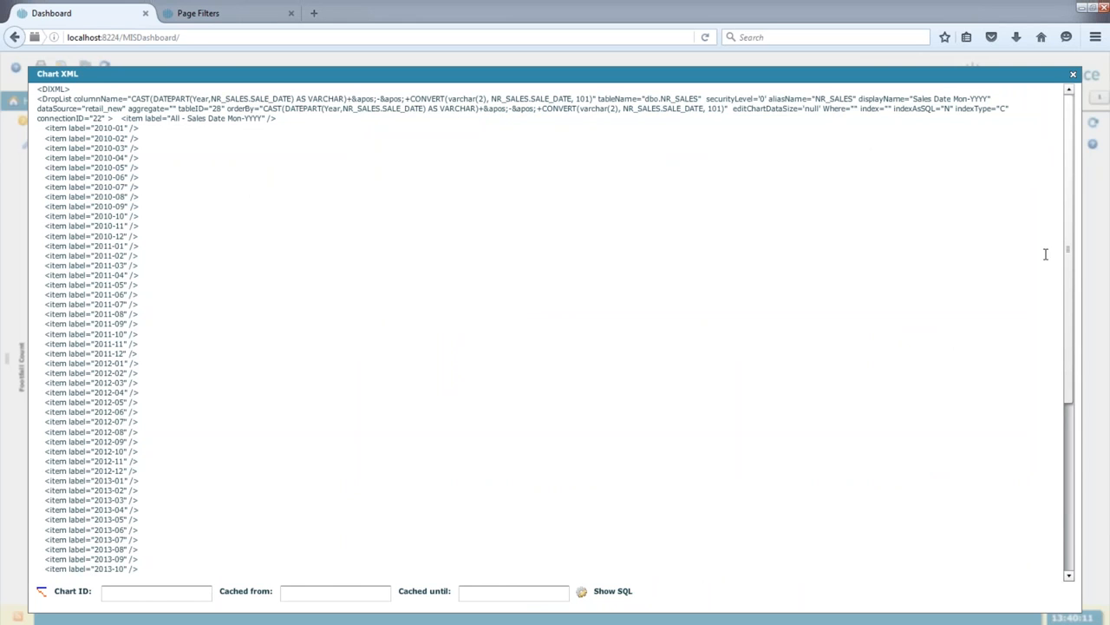
{"action": "left_click_drag", "start_coordinate": [1069, 256], "coordinate": [1068, 427]}
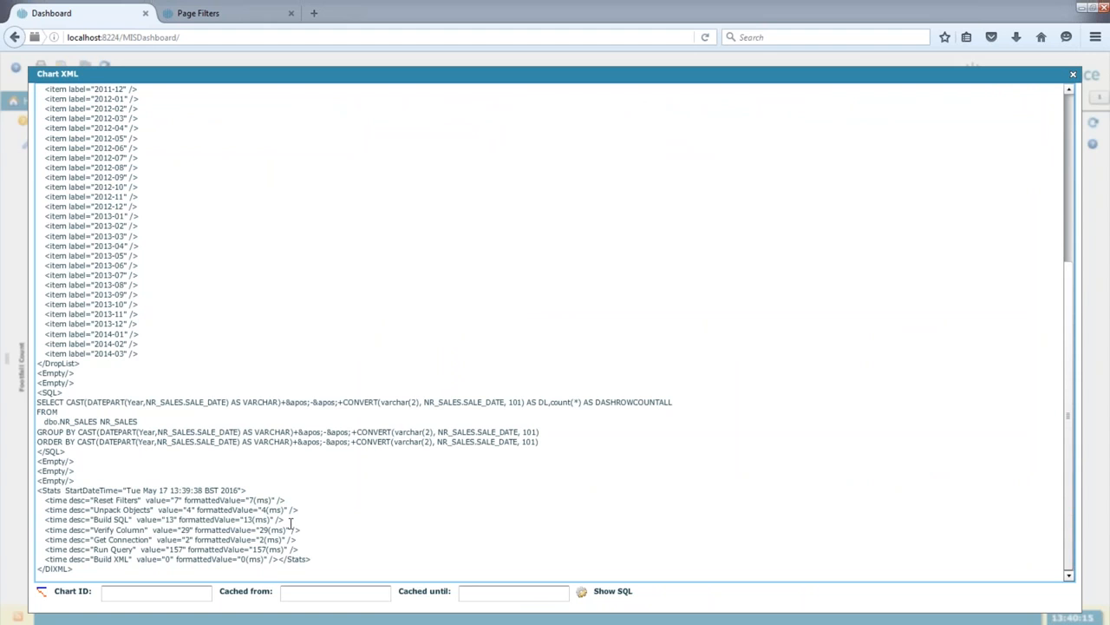
{"action": "triple_click", "coordinate": [550, 431]}
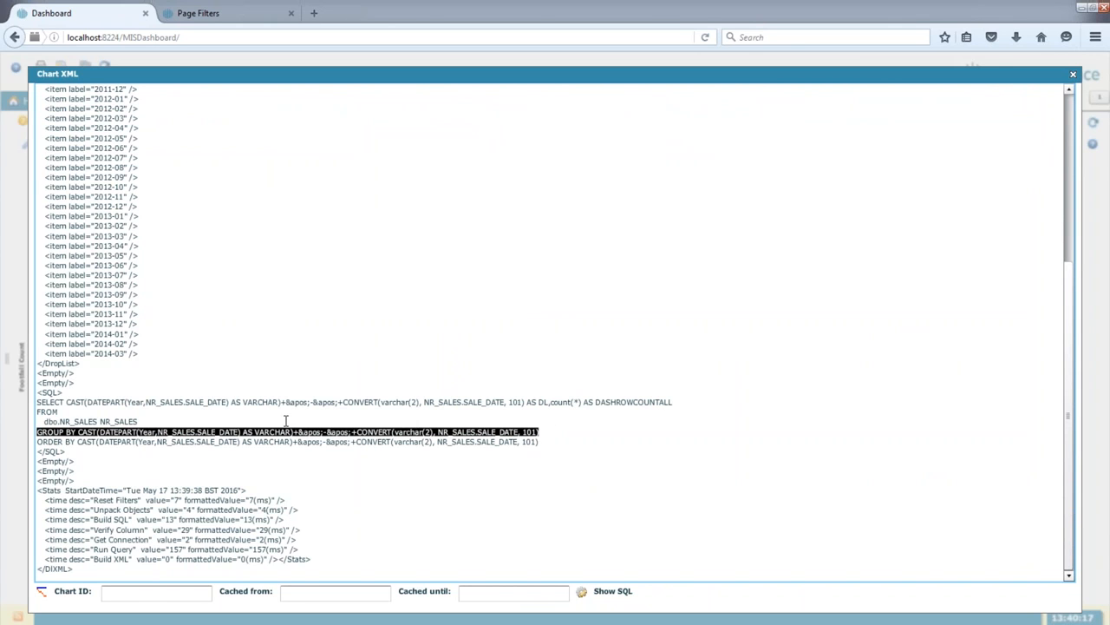
{"action": "left_click", "coordinate": [1072, 74]}
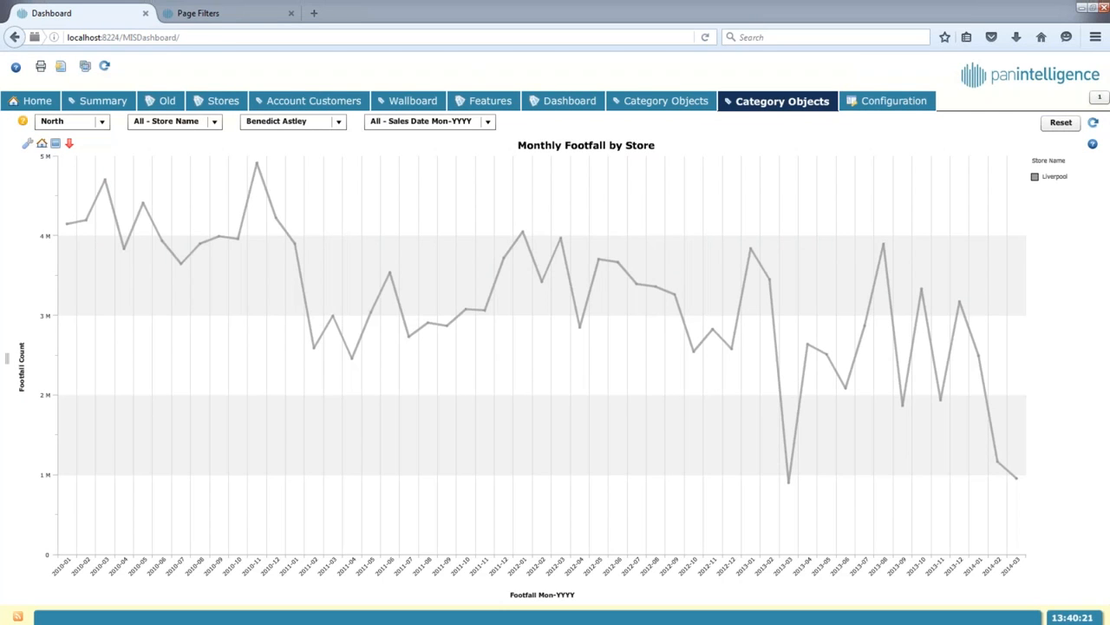